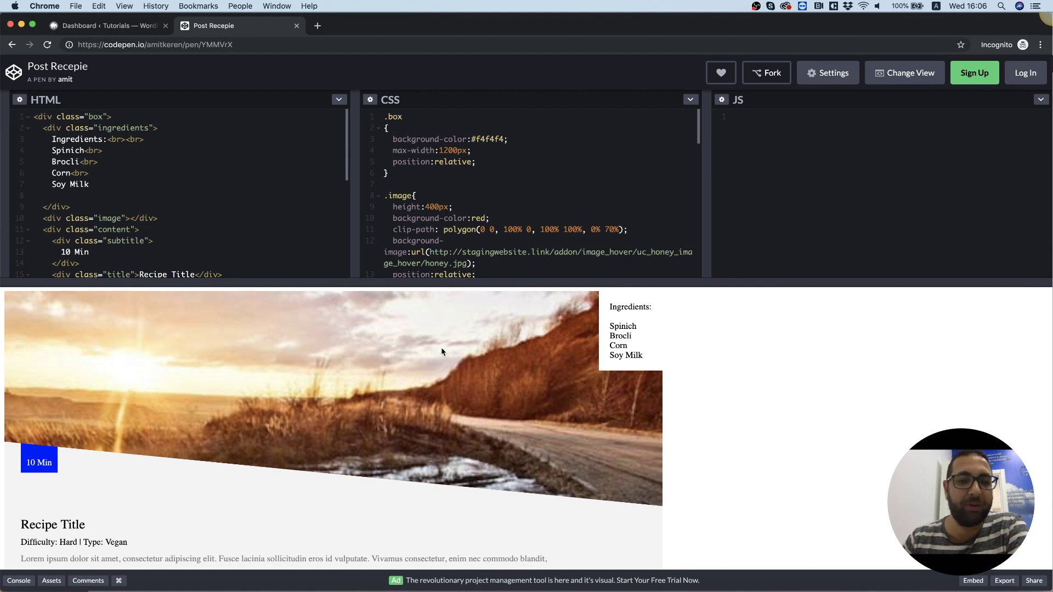
Step: Scroll through the sample text and select the word 'sit'
{"action": "scroll", "coordinate": [442, 351], "scroll_direction": "down", "scroll_amount": 1}
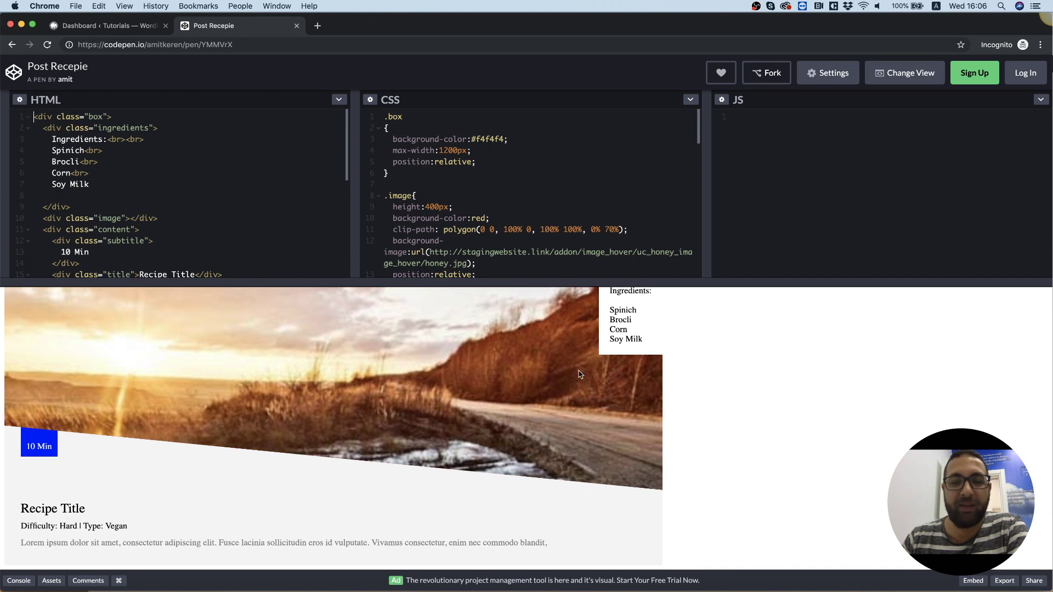
{"action": "scroll", "coordinate": [568, 382], "scroll_direction": "up", "scroll_amount": 1}
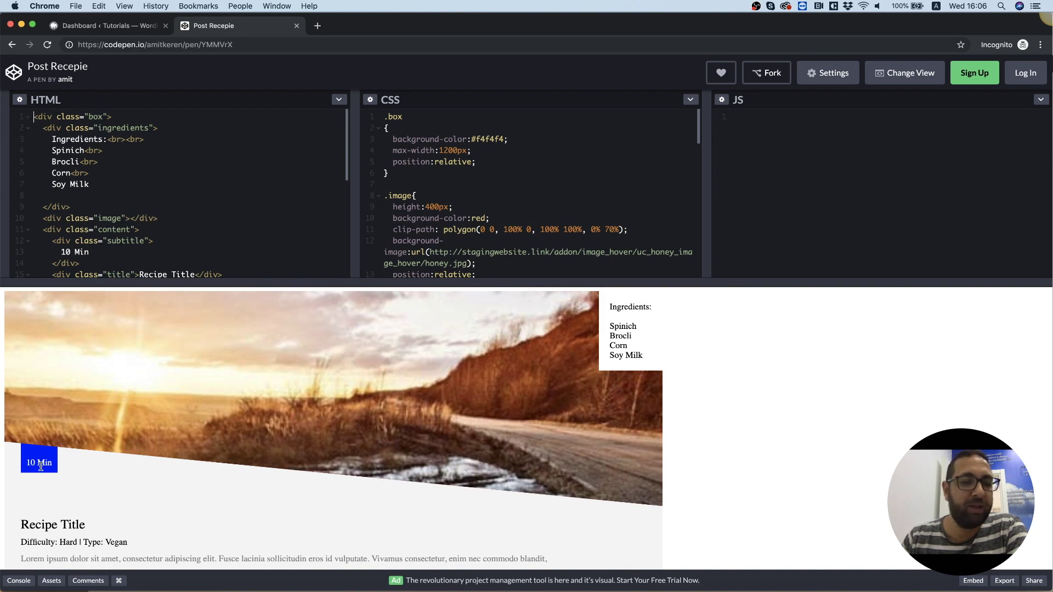
{"action": "scroll", "coordinate": [41, 467], "scroll_direction": "down", "scroll_amount": 1}
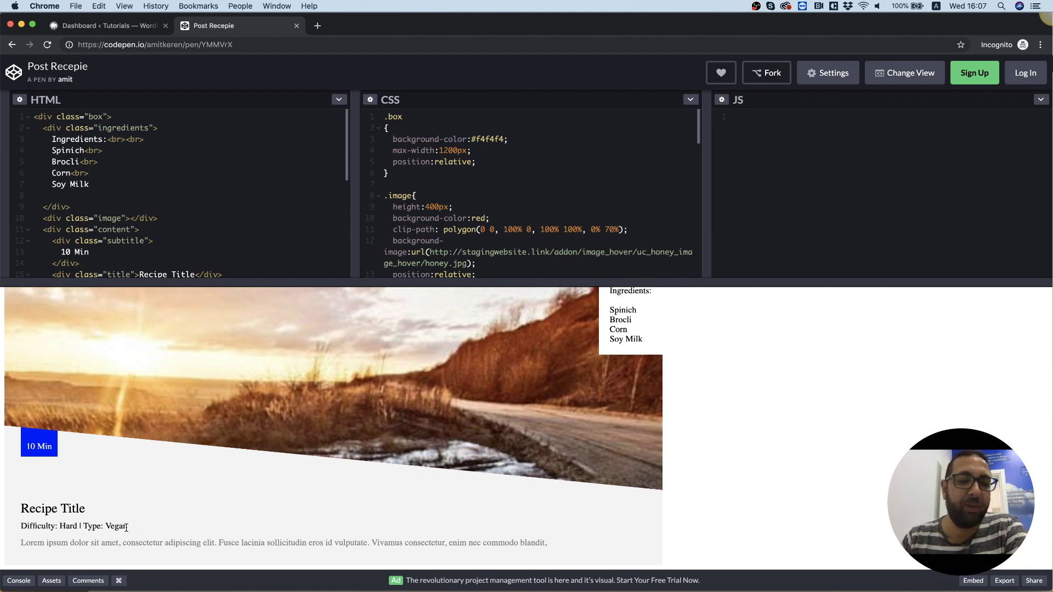
{"action": "double_click", "coordinate": [95, 542]}
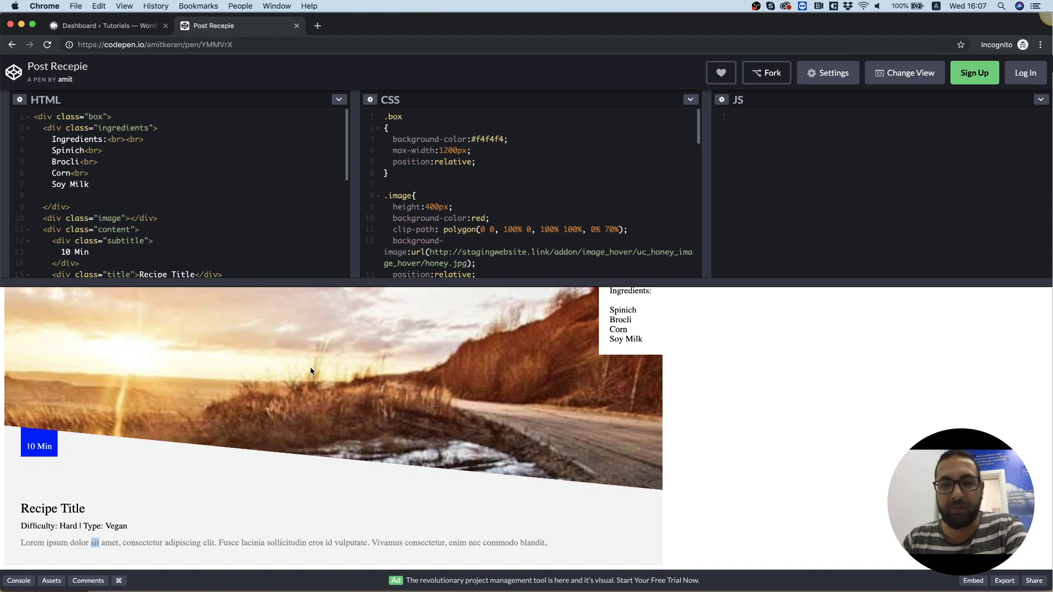
{"action": "scroll", "coordinate": [310, 370], "scroll_direction": "up", "scroll_amount": 1}
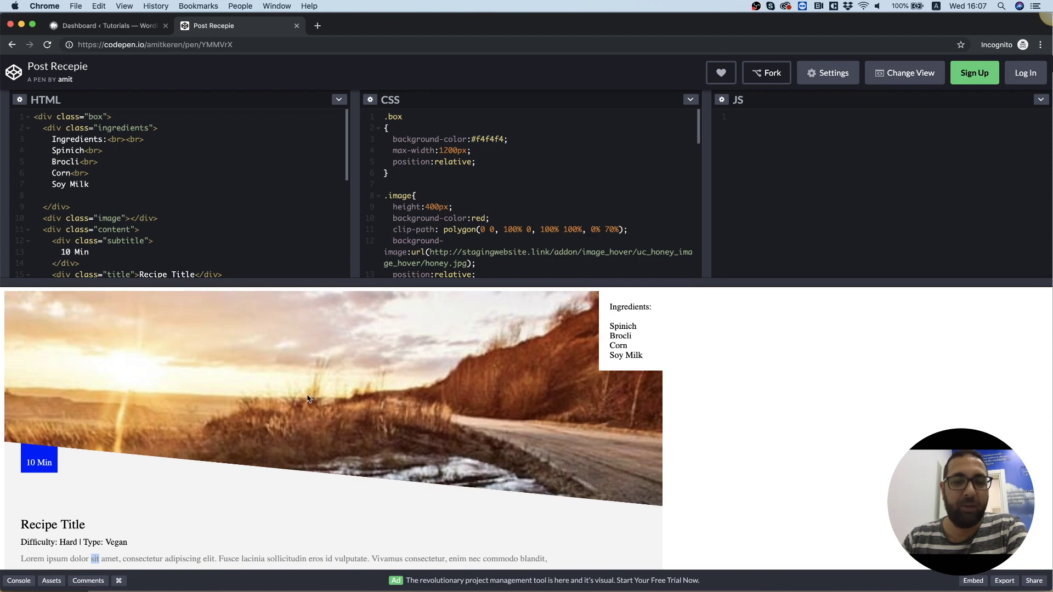
Step: Open the ACF Field Groups list in WordPress and start a new field group
{"action": "left_click", "coordinate": [92, 28]}
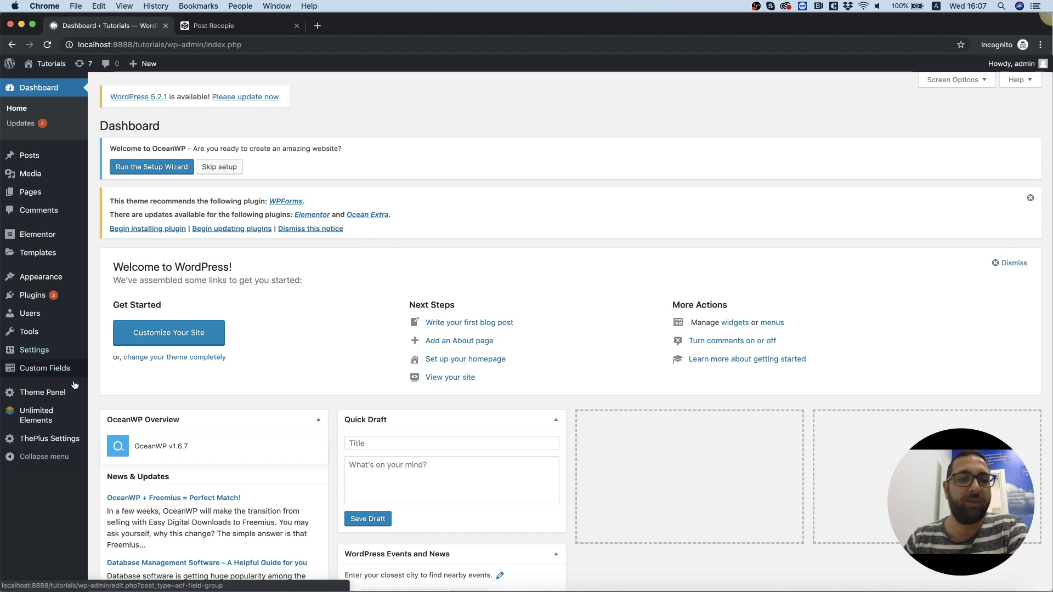
{"action": "mouse_move", "coordinate": [57, 425]}
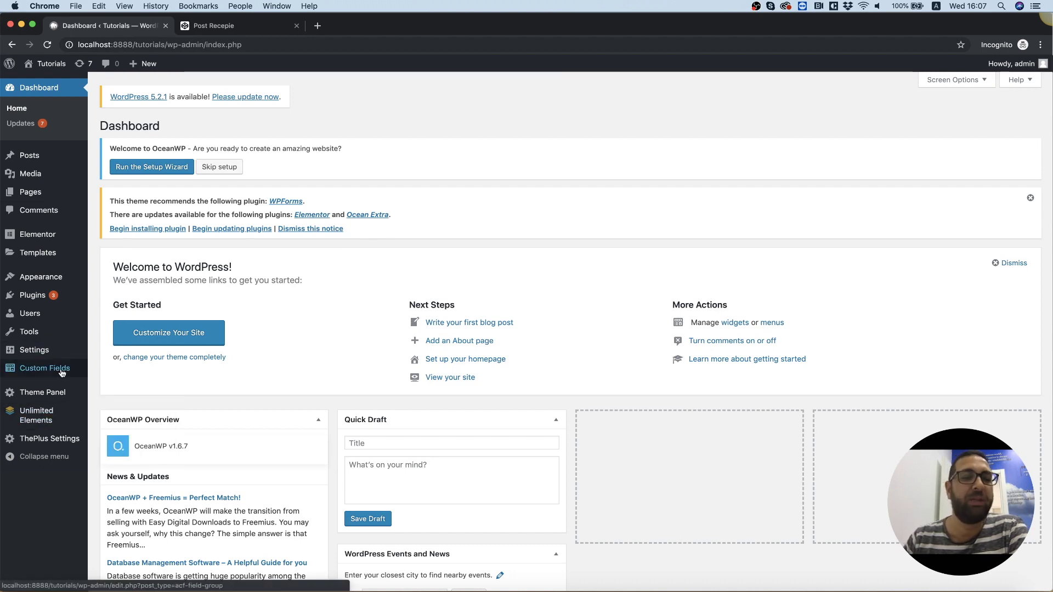
{"action": "mouse_move", "coordinate": [42, 371]}
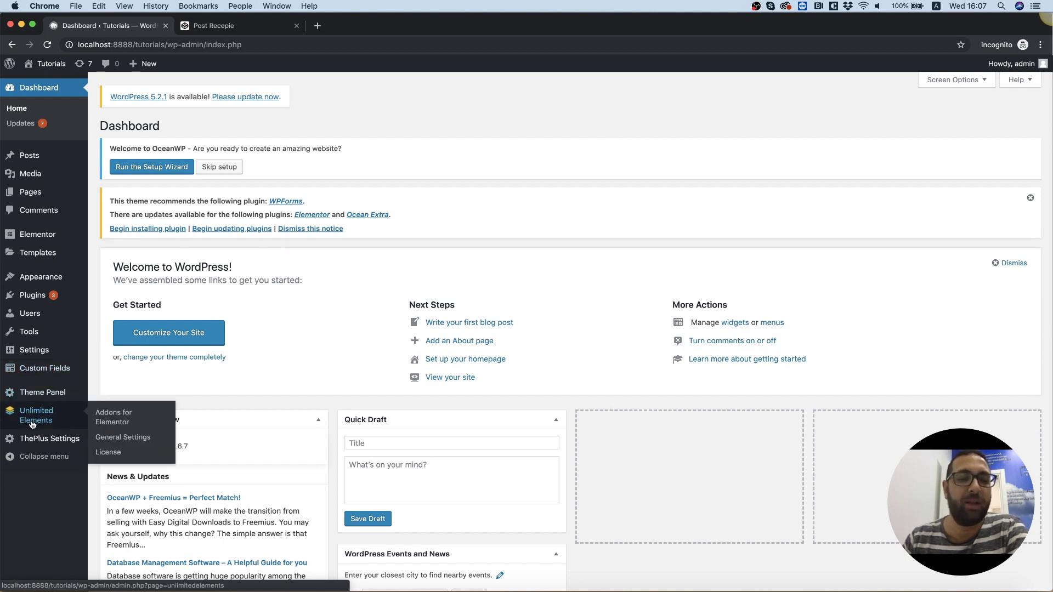
{"action": "left_click", "coordinate": [47, 374]}
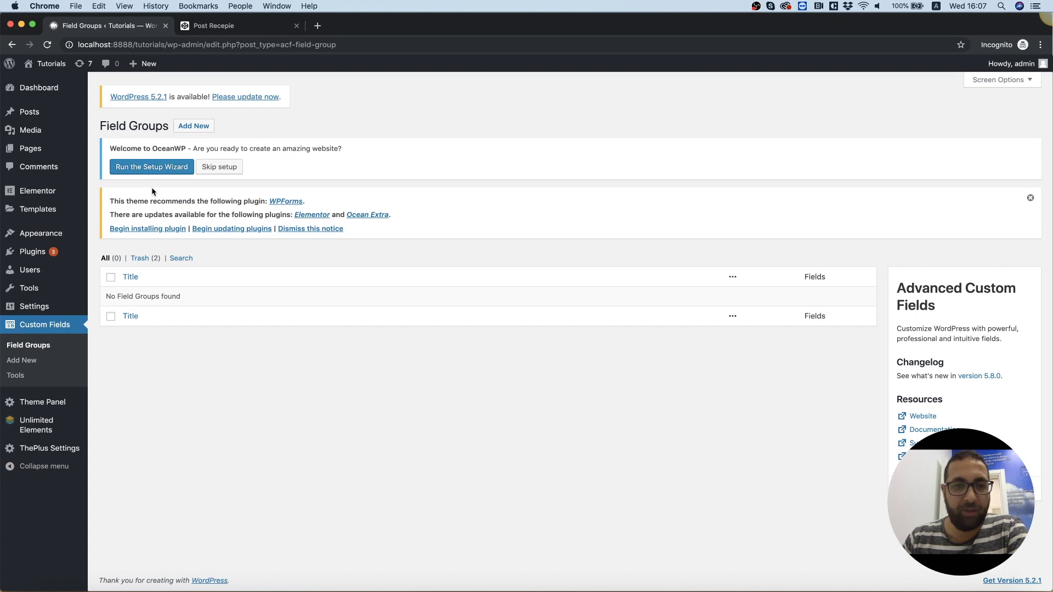
{"action": "left_click", "coordinate": [182, 129]}
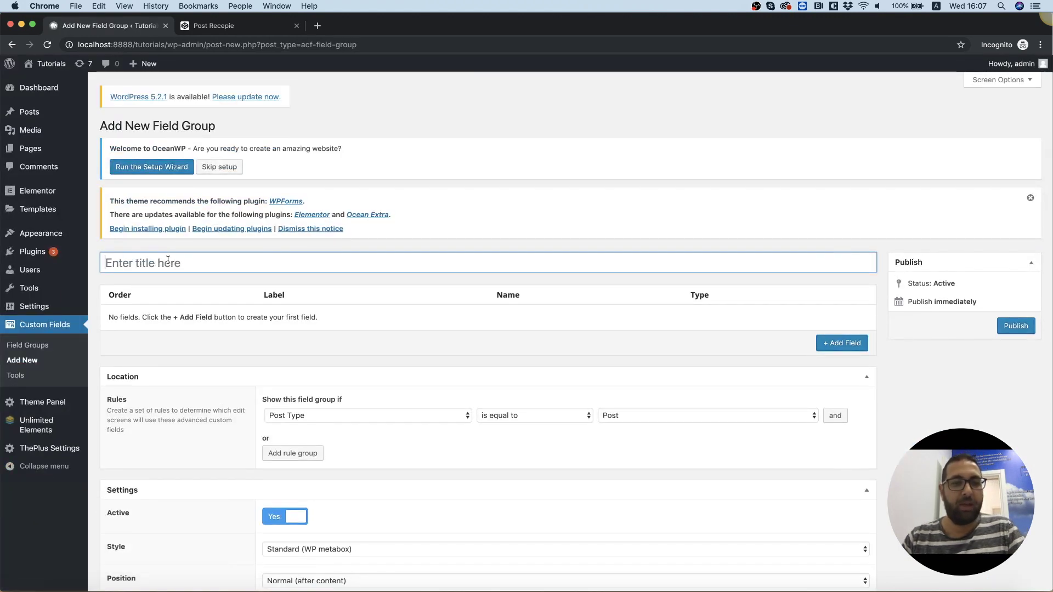
Step: Title the new field group 'Recipe'
{"action": "left_click", "coordinate": [167, 260]}
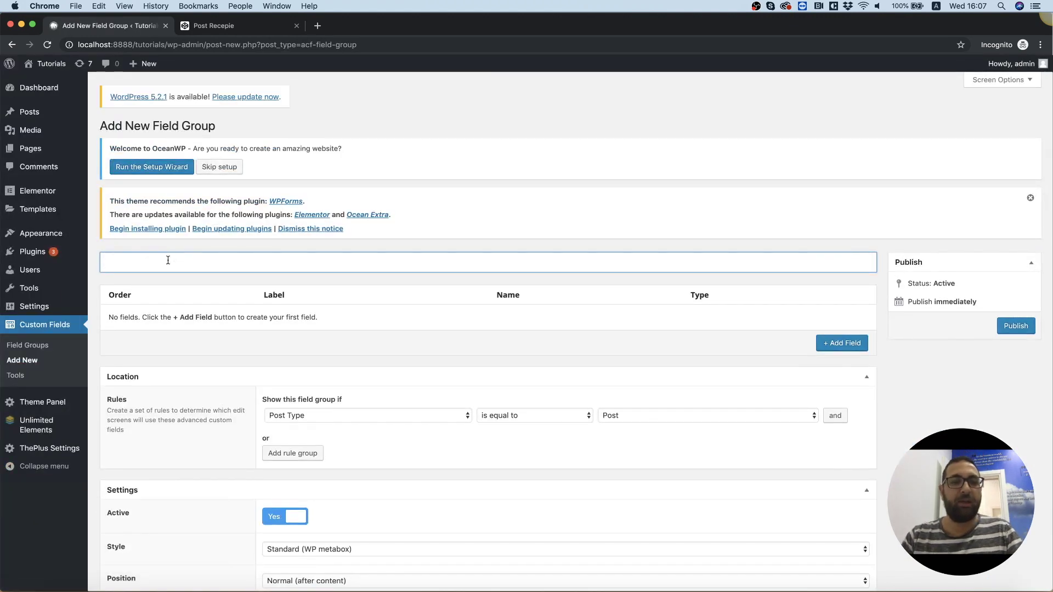
{"action": "type", "text": "Reci"}
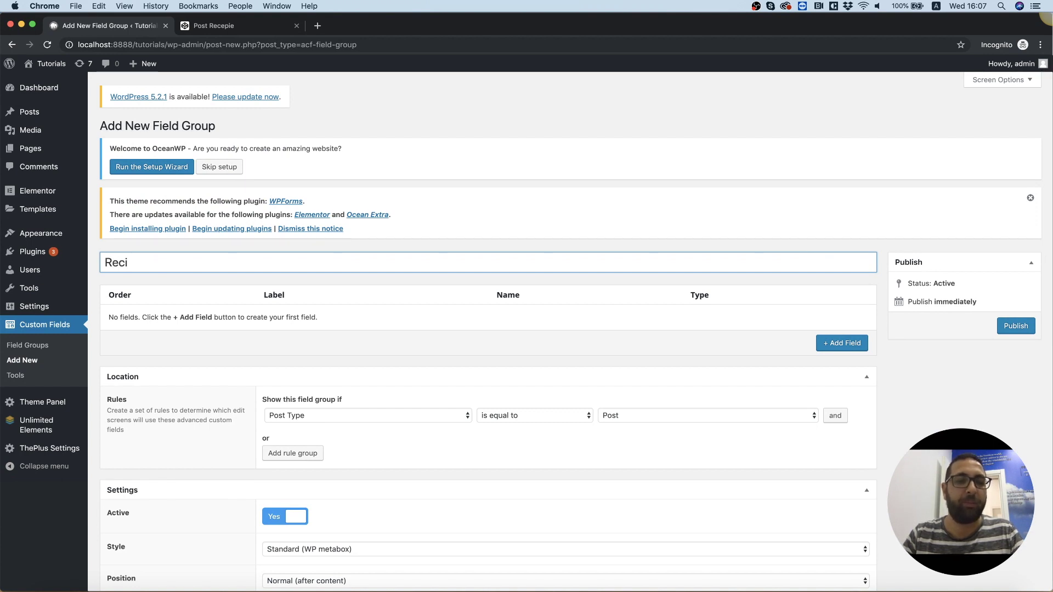
{"action": "type", "text": "pe"}
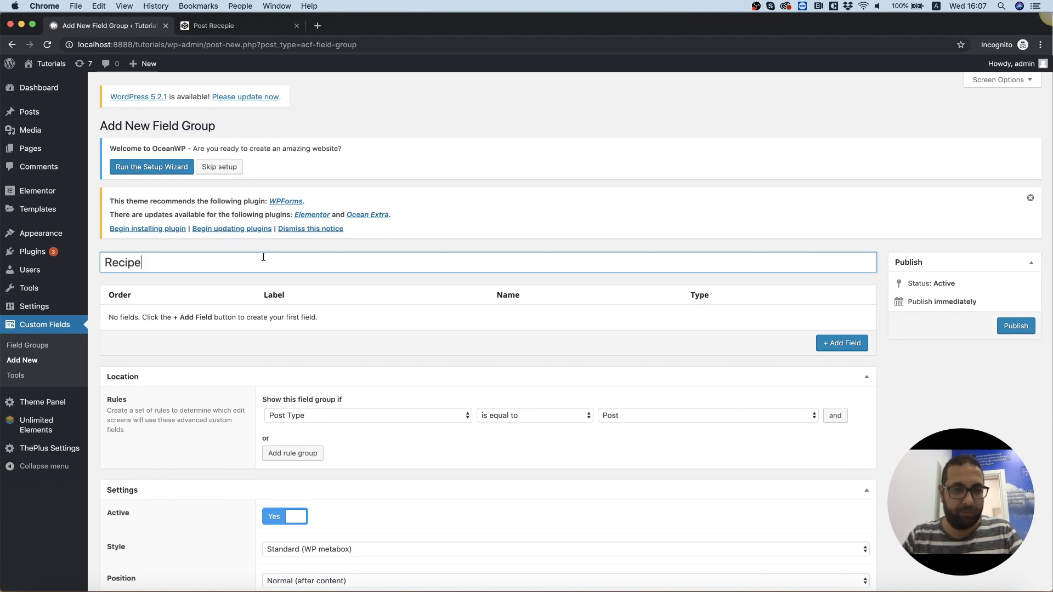
{"action": "scroll", "coordinate": [757, 359], "scroll_direction": "down", "scroll_amount": 1}
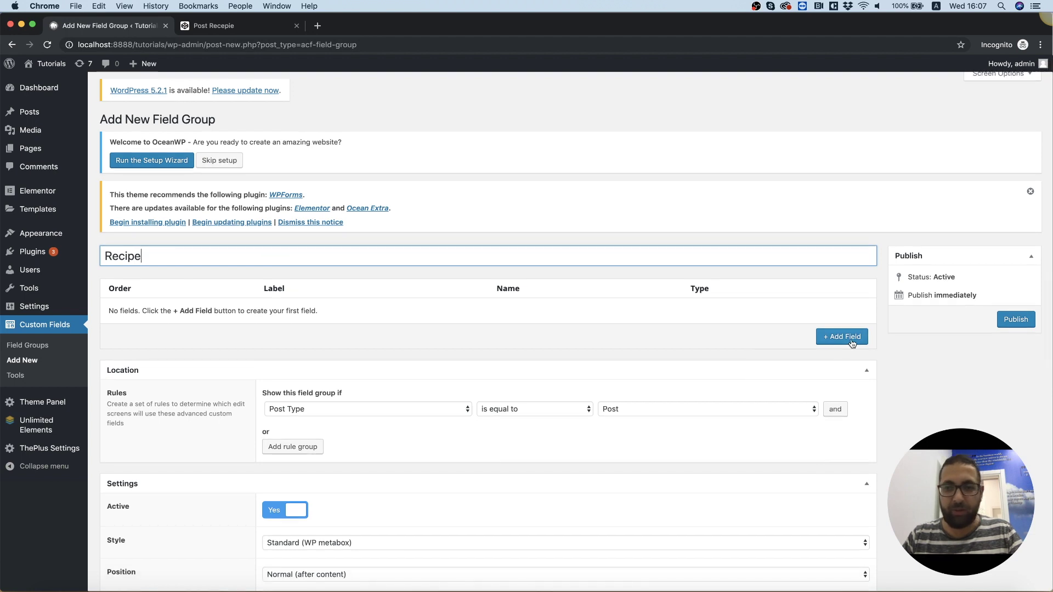
Step: Add an 'Ingredients' field of type Wysiwyg Editor
{"action": "left_click", "coordinate": [852, 343]}
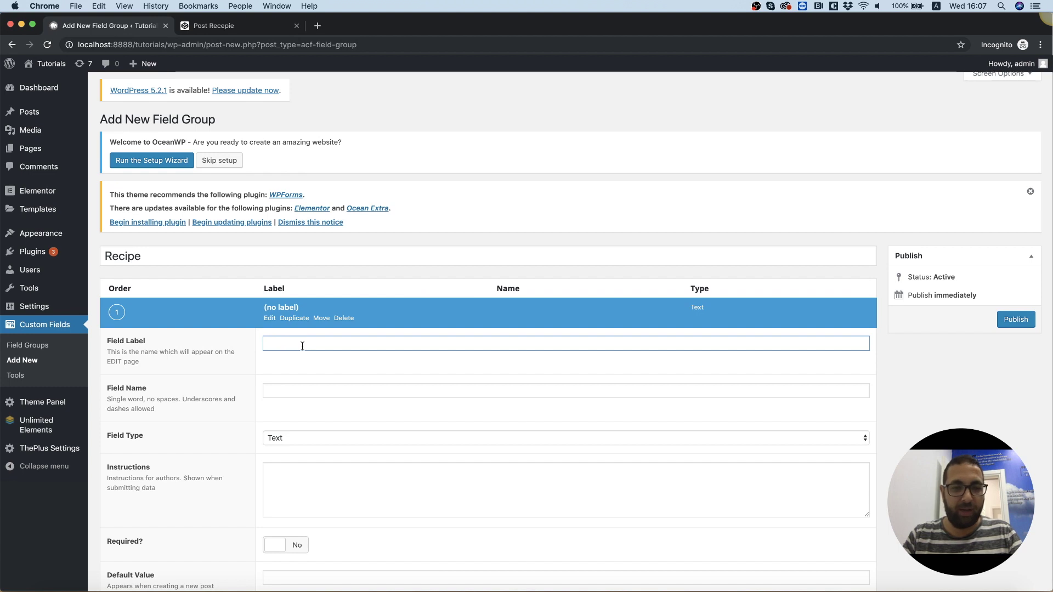
{"action": "type", "text": "i"}
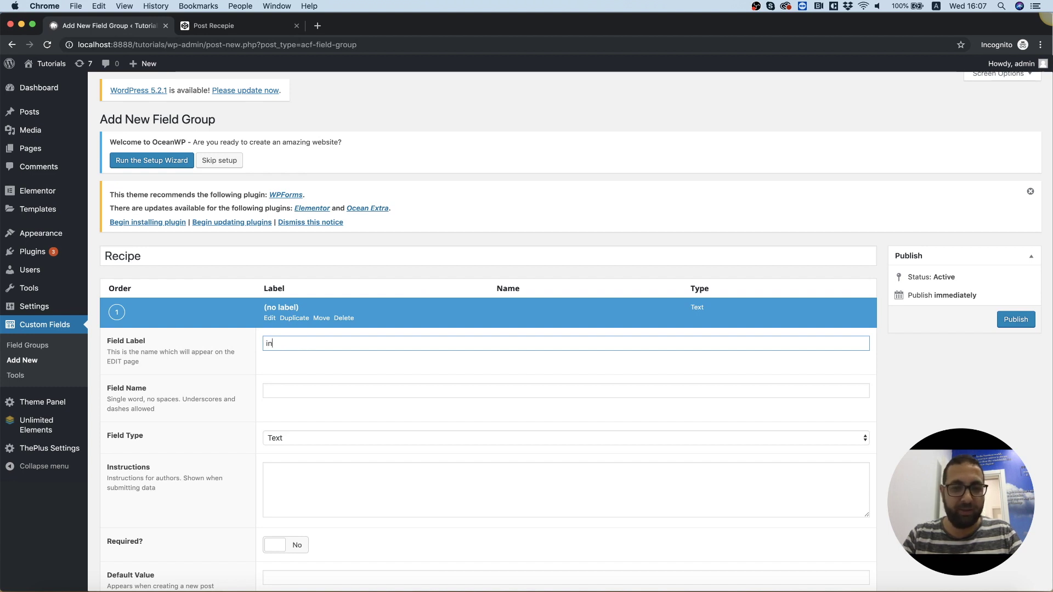
{"action": "key", "text": "BackSpace"}
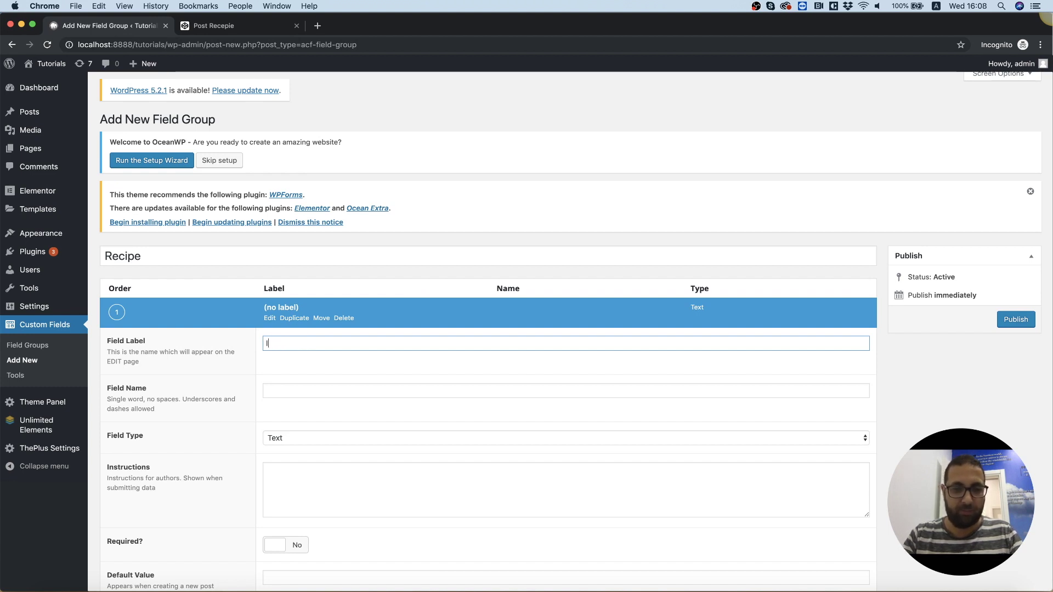
{"action": "type", "text": "Ingredients"}
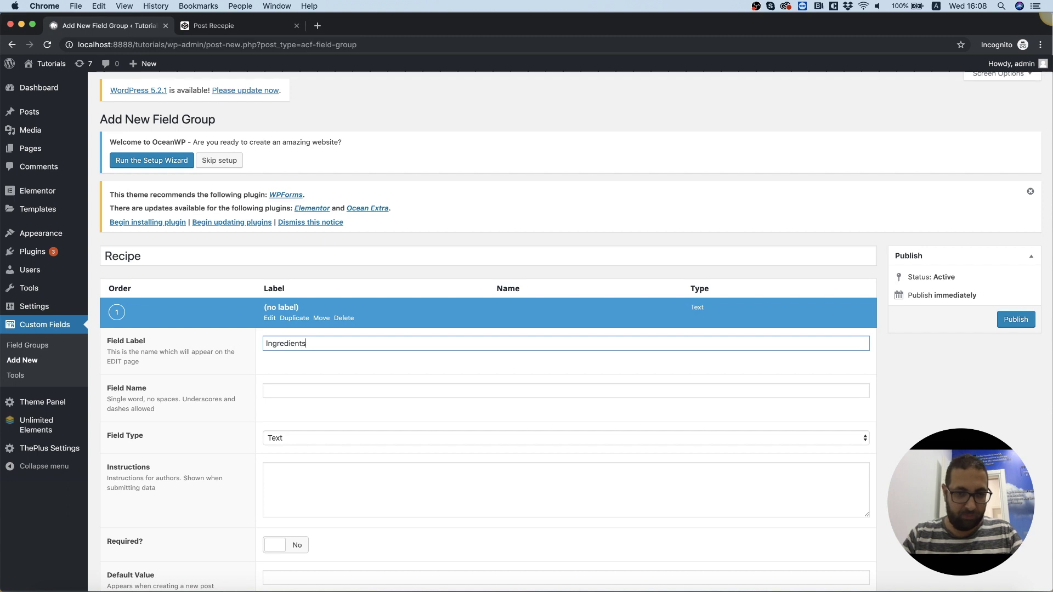
{"action": "key", "text": "Tab"}
{"action": "left_click", "coordinate": [287, 439]}
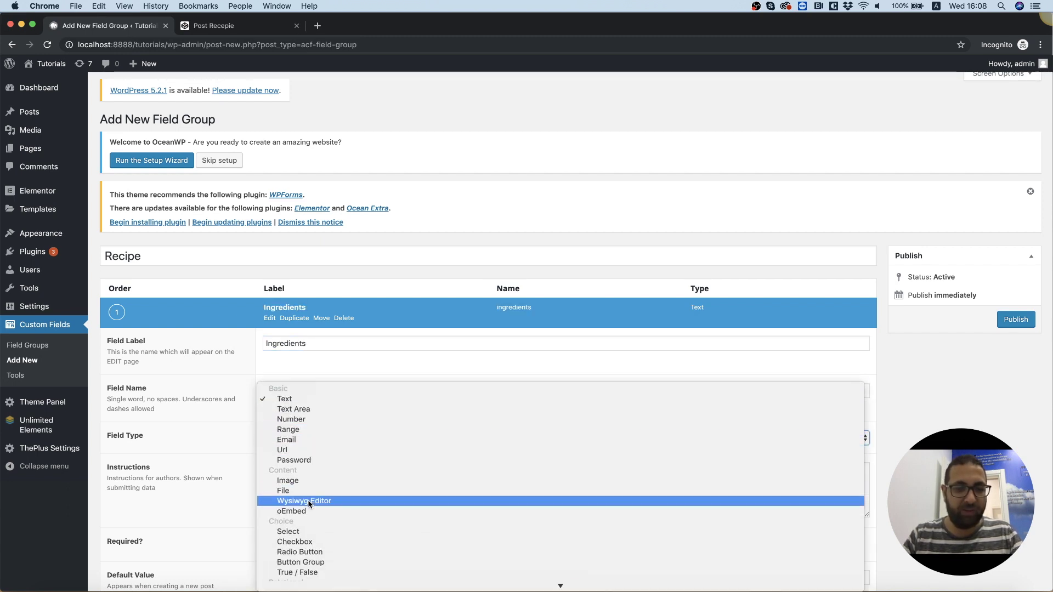
{"action": "left_click", "coordinate": [308, 500]}
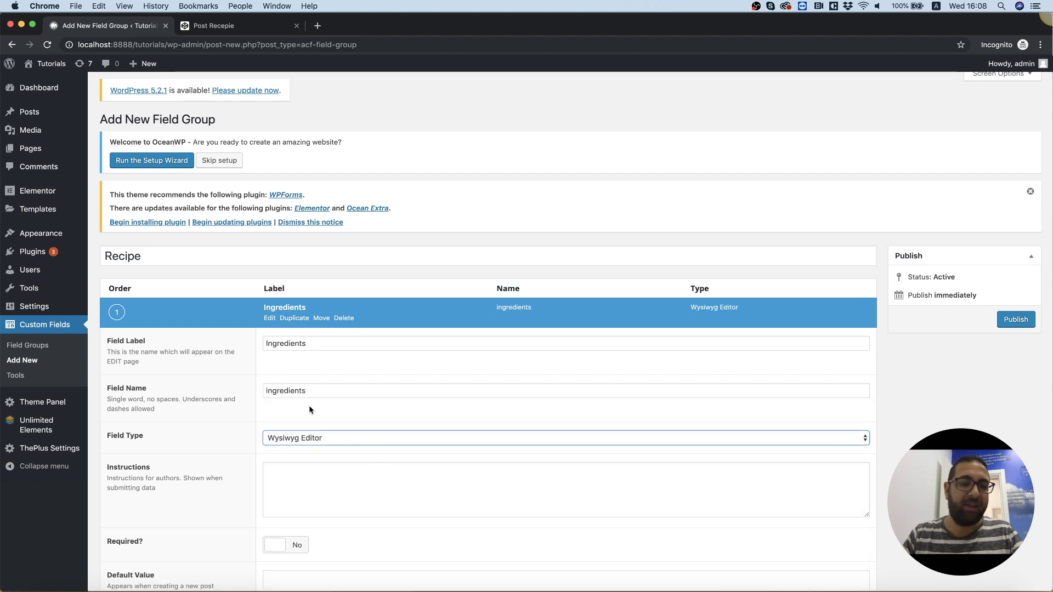
Step: Add a second, empty field to the Recipe group
{"action": "scroll", "coordinate": [310, 409], "scroll_direction": "down", "scroll_amount": 2}
{"action": "scroll", "coordinate": [310, 409], "scroll_direction": "down", "scroll_amount": 5}
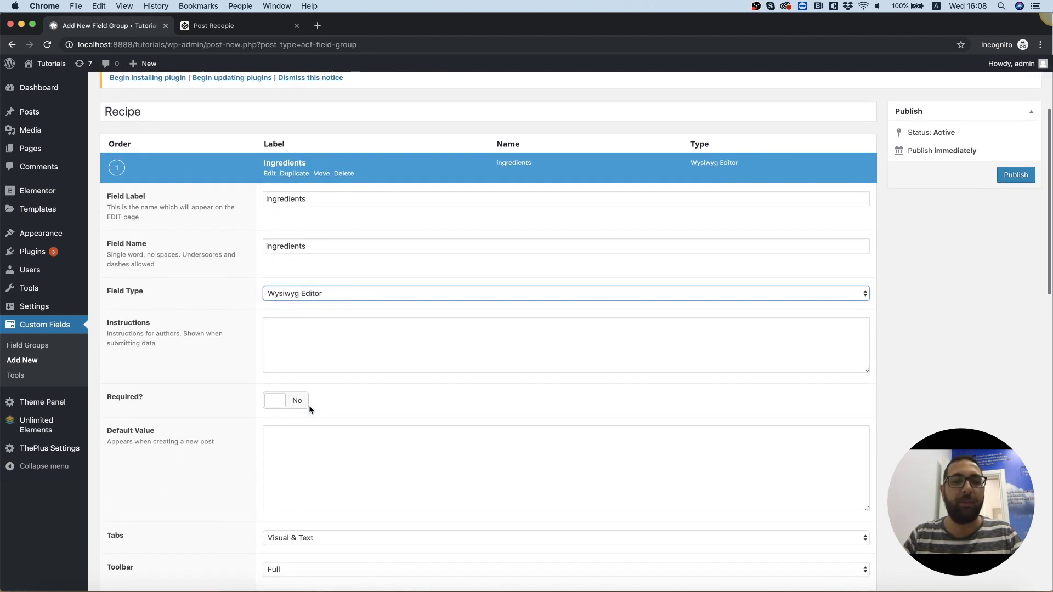
{"action": "scroll", "coordinate": [310, 408], "scroll_direction": "down", "scroll_amount": 10}
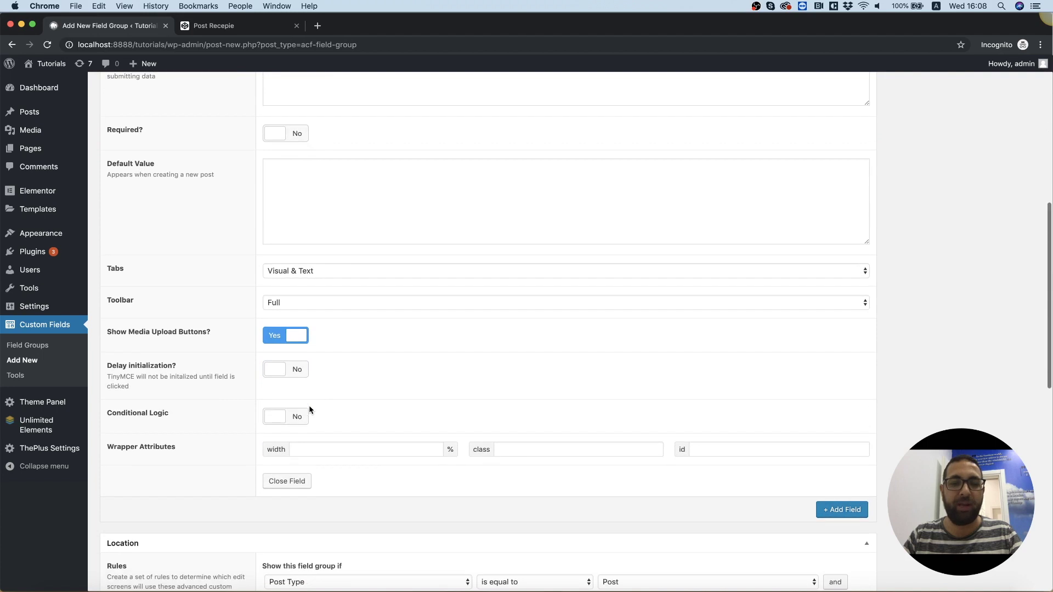
{"action": "scroll", "coordinate": [310, 408], "scroll_direction": "down", "scroll_amount": 3}
{"action": "left_click", "coordinate": [840, 414]}
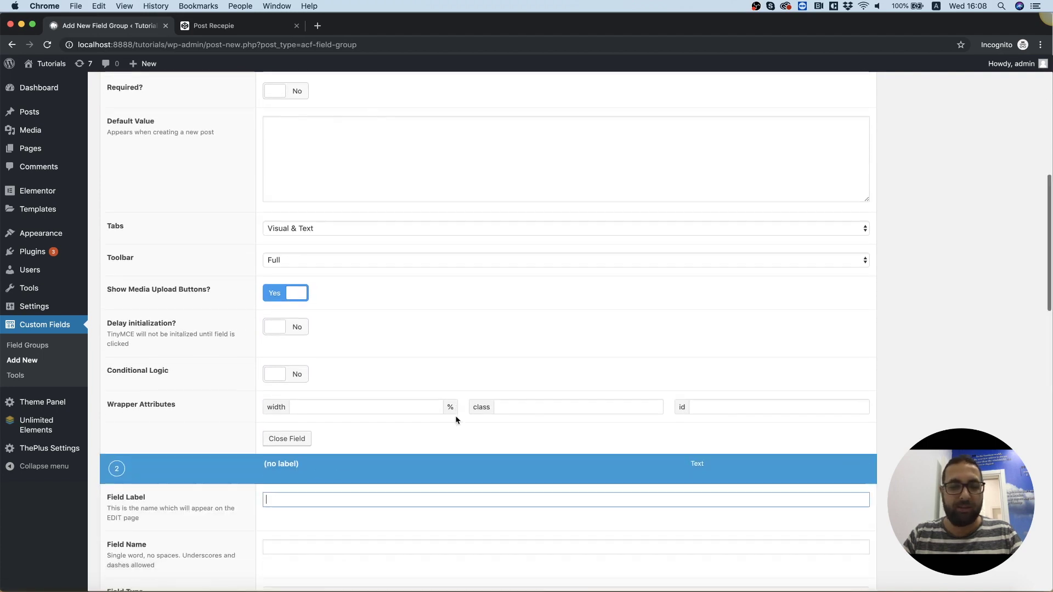
Step: Label the second field 'Duration' with field name 'dur'
{"action": "type", "text": "D"}
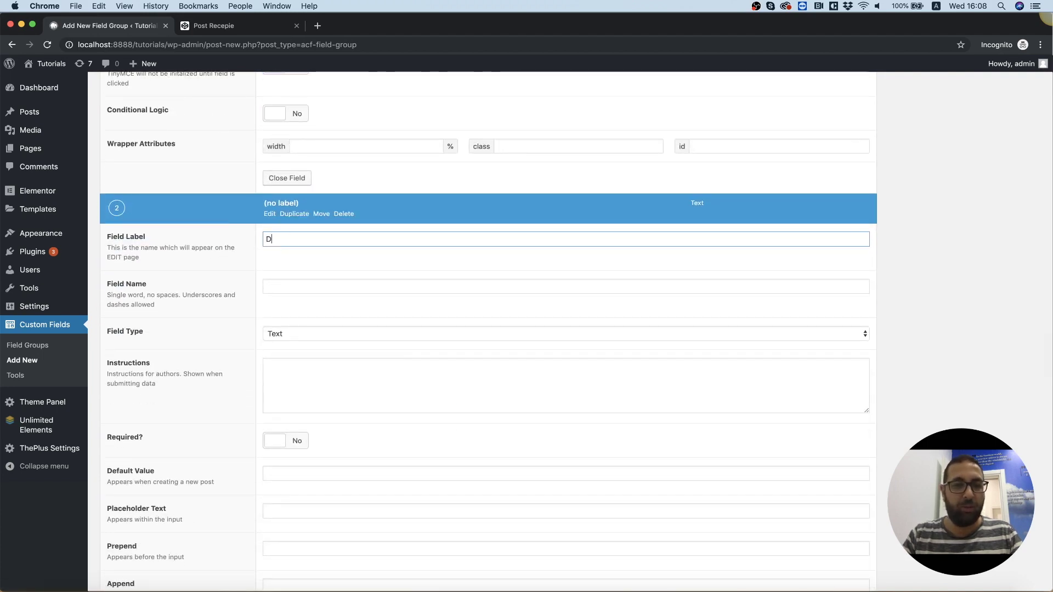
{"action": "type", "text": "uration"}
{"action": "key", "text": "Tab"}
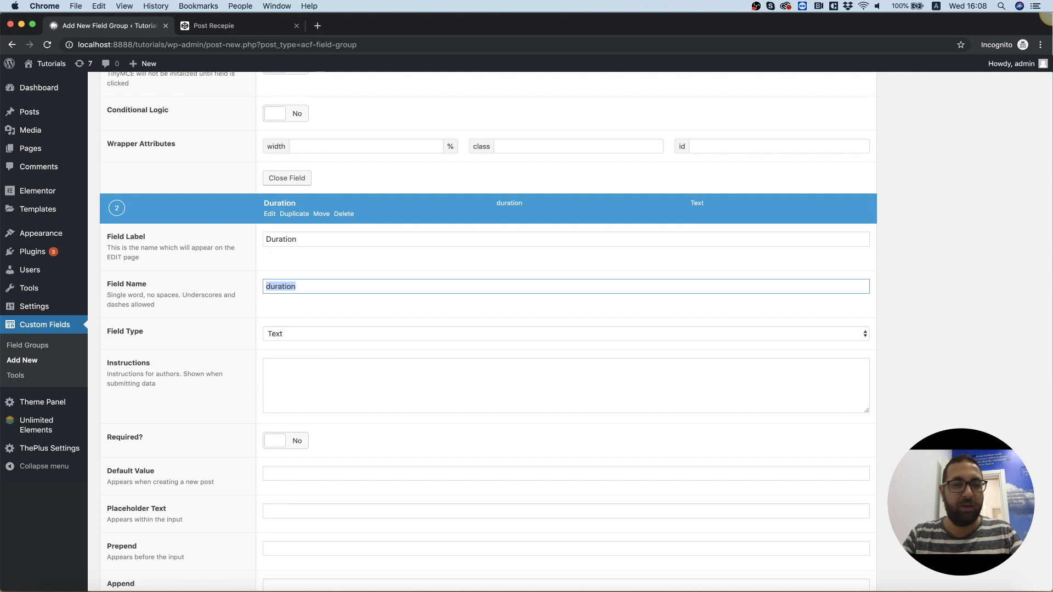
{"action": "type", "text": "dur"}
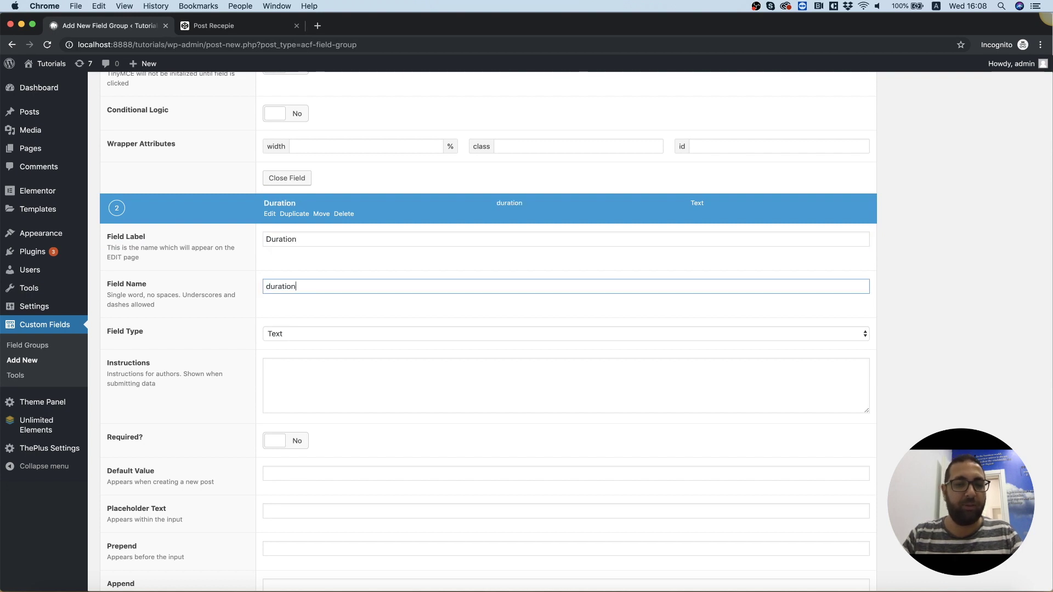
{"action": "scroll", "coordinate": [436, 256], "scroll_direction": "down", "scroll_amount": 6}
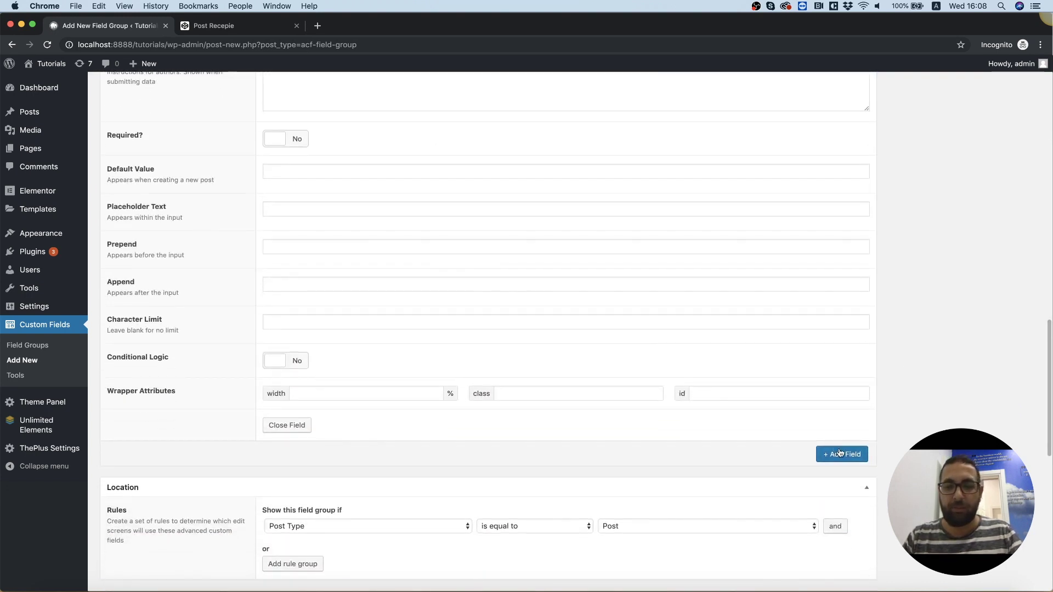
Step: Add a 'Difficulty' field, correcting label and name spelling, then add a fourth field
{"action": "left_click", "coordinate": [839, 453]}
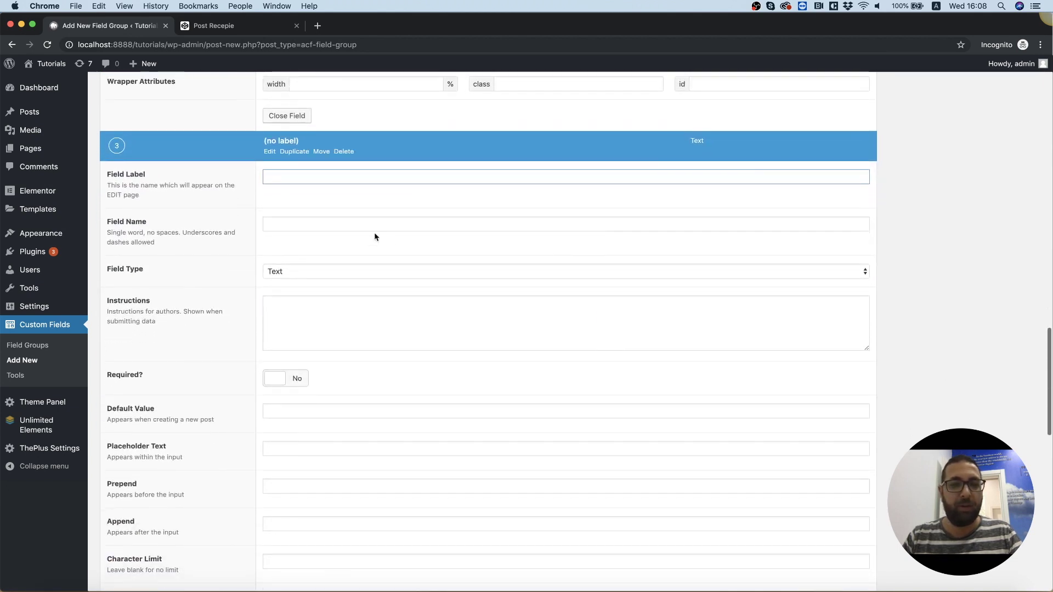
{"action": "type", "text": "Di"}
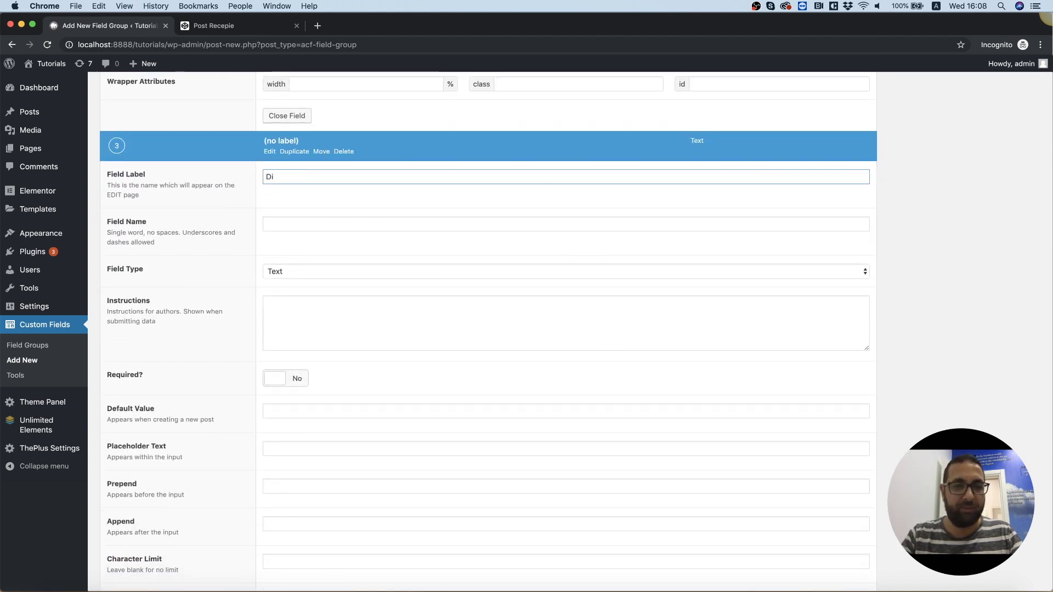
{"action": "type", "text": "ficu"}
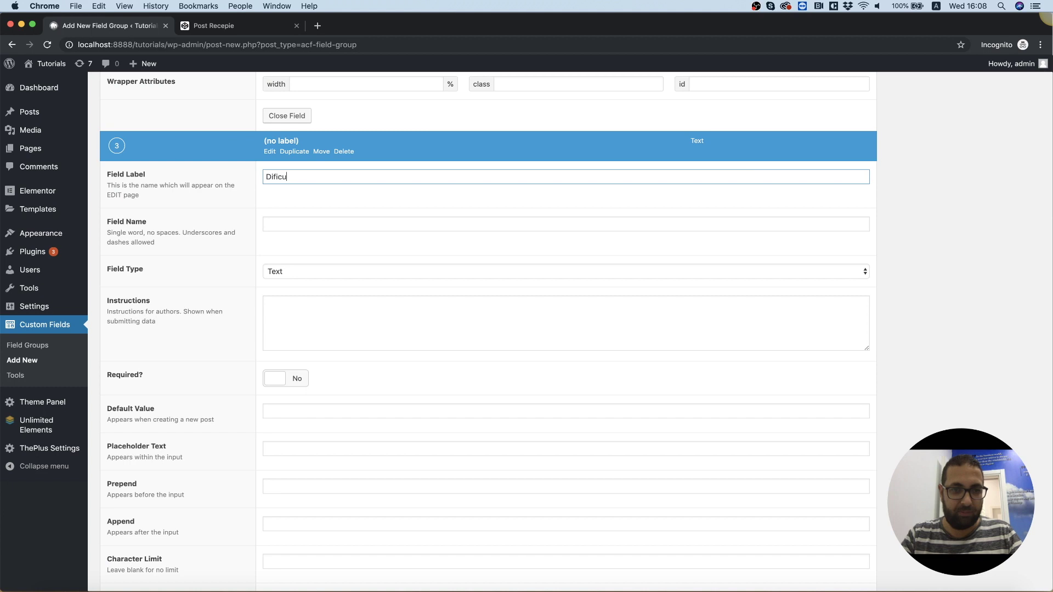
{"action": "type", "text": "lty"}
{"action": "key", "text": "Tab"}
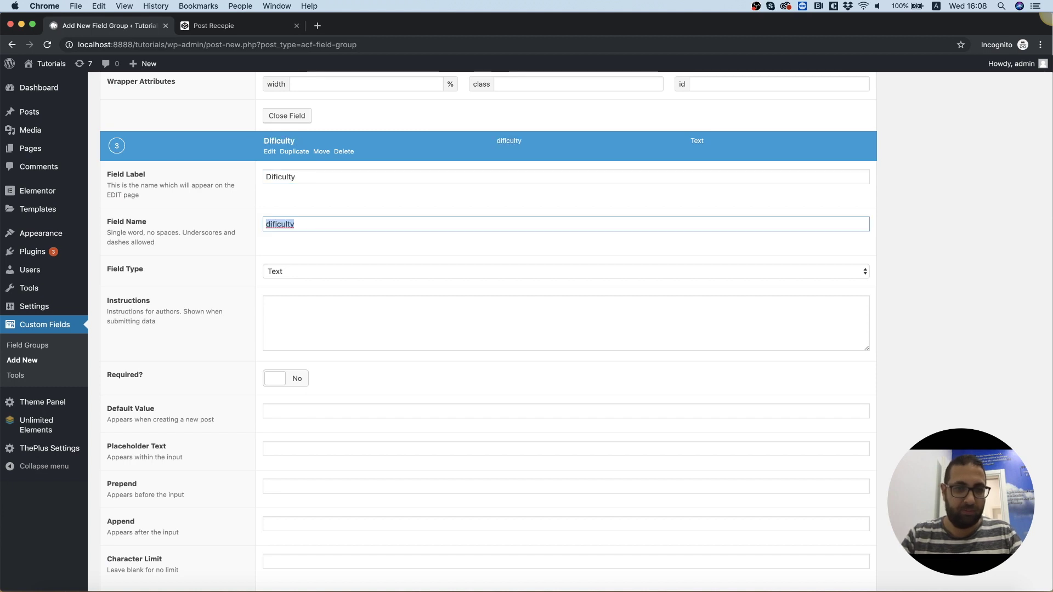
{"action": "left_click", "coordinate": [286, 177]}
{"action": "right_click", "coordinate": [290, 177]}
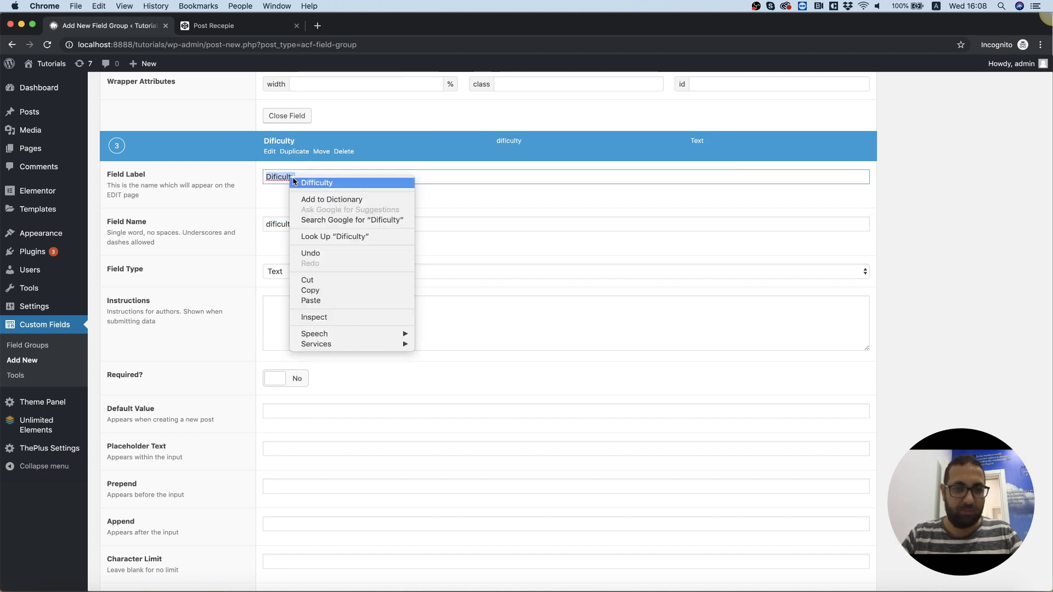
{"action": "left_click", "coordinate": [308, 183]}
{"action": "key", "text": "Tab"}
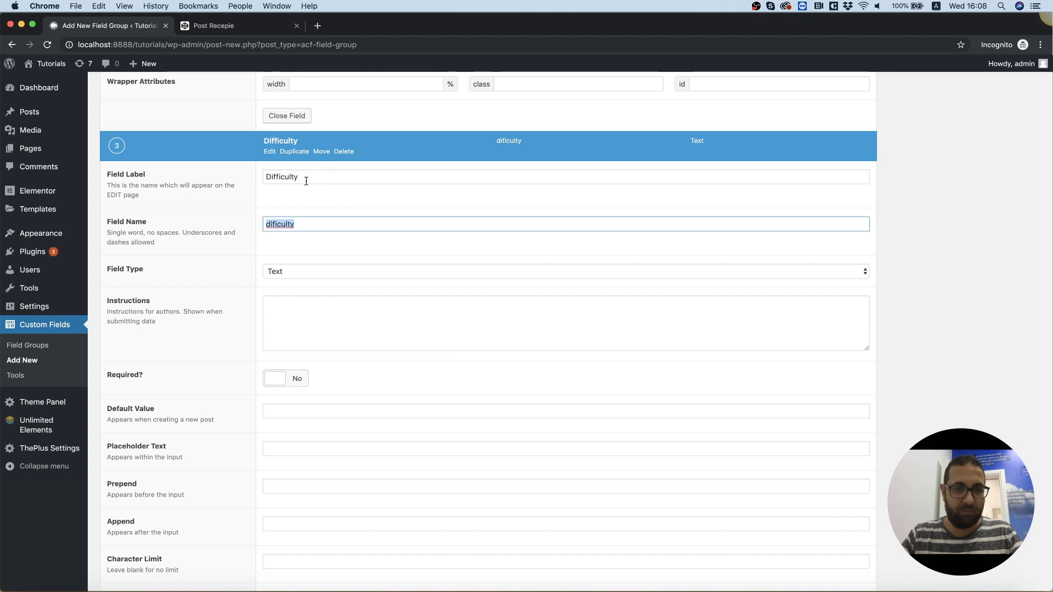
{"action": "right_click", "coordinate": [286, 220]}
{"action": "left_click", "coordinate": [314, 223]}
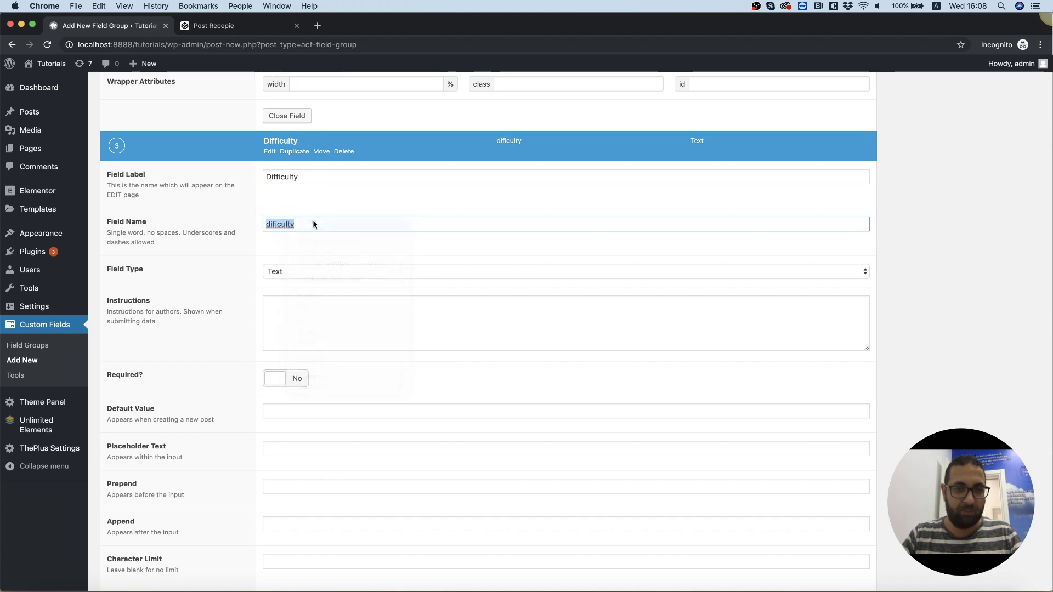
{"action": "scroll", "coordinate": [439, 242], "scroll_direction": "down", "scroll_amount": 5}
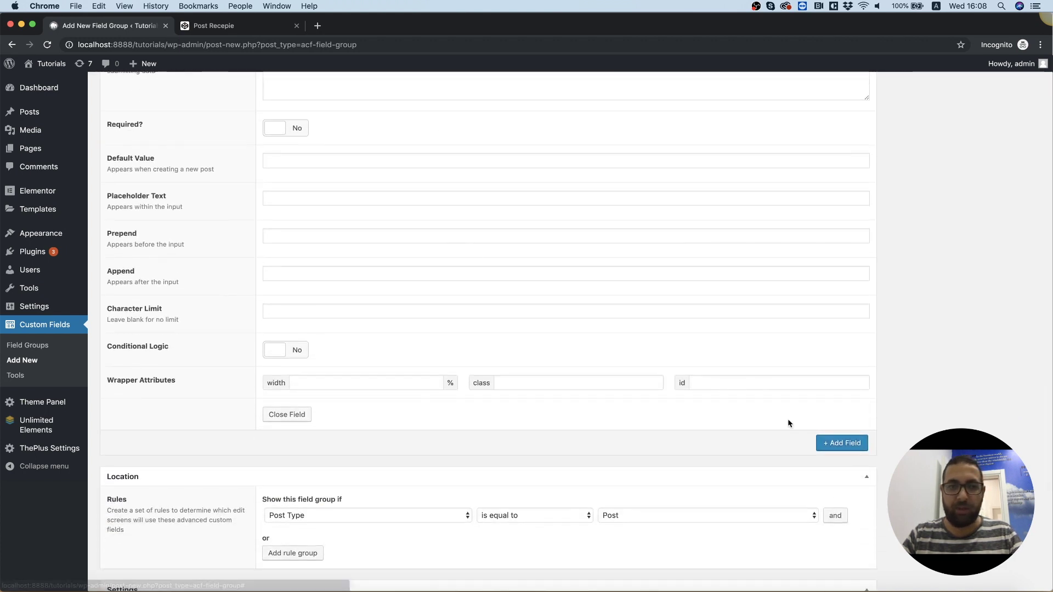
{"action": "left_click", "coordinate": [844, 444]}
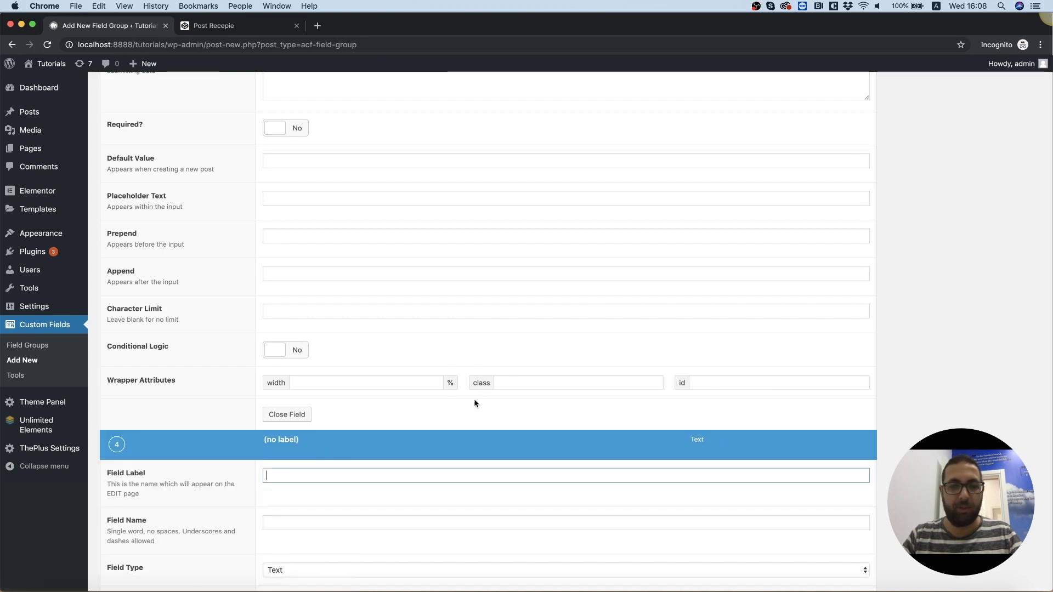
Step: Label the fourth field 'Type' and make it a Select field
{"action": "scroll", "coordinate": [474, 399], "scroll_direction": "down", "scroll_amount": 4}
{"action": "type", "text": "Type"}
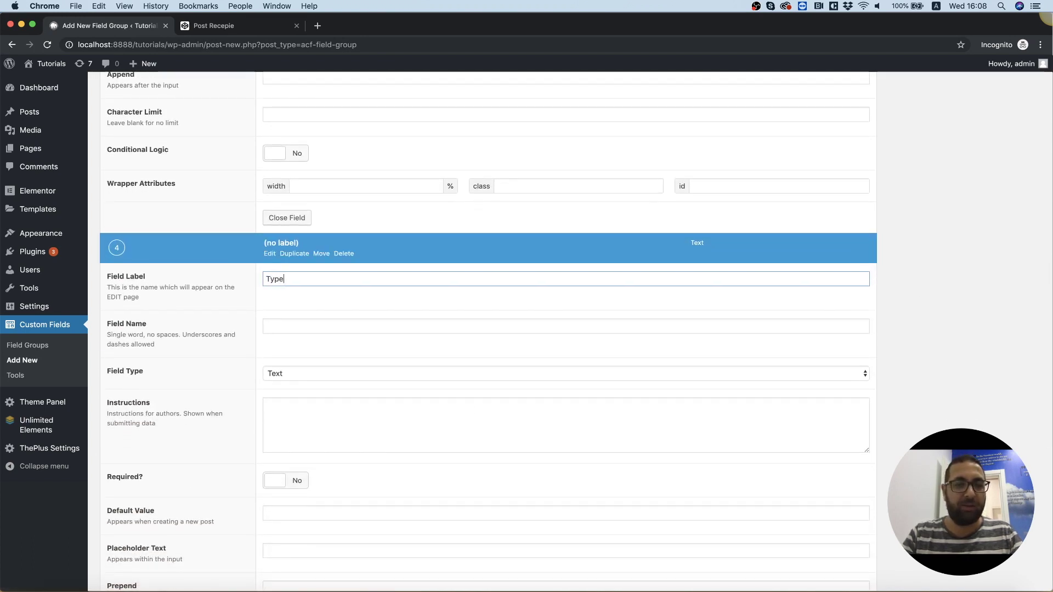
{"action": "key", "text": "Tab"}
{"action": "scroll", "coordinate": [272, 343], "scroll_direction": "down", "scroll_amount": 4}
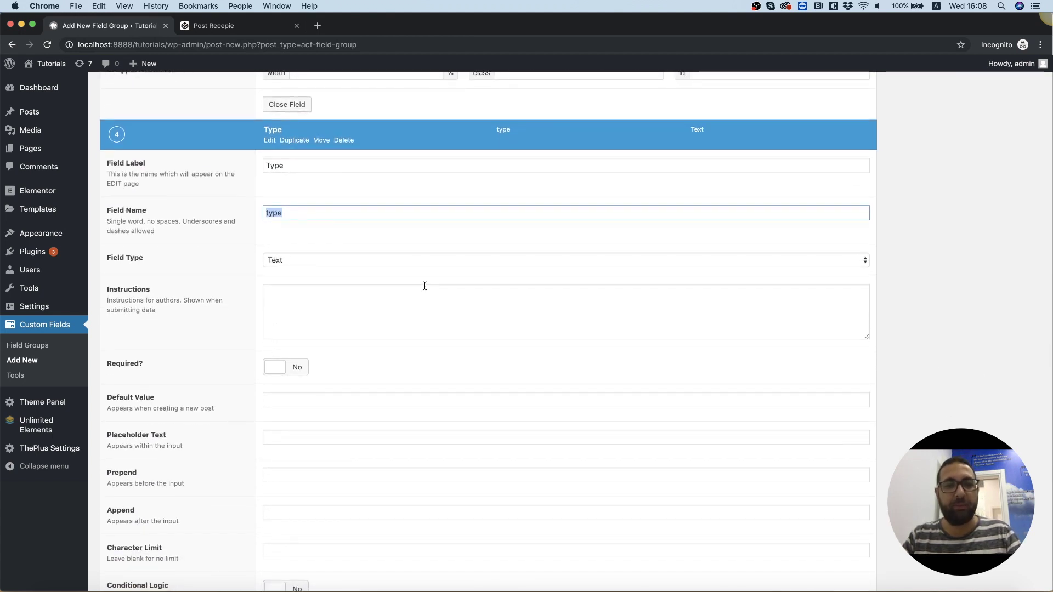
{"action": "scroll", "coordinate": [425, 285], "scroll_direction": "up", "scroll_amount": 1}
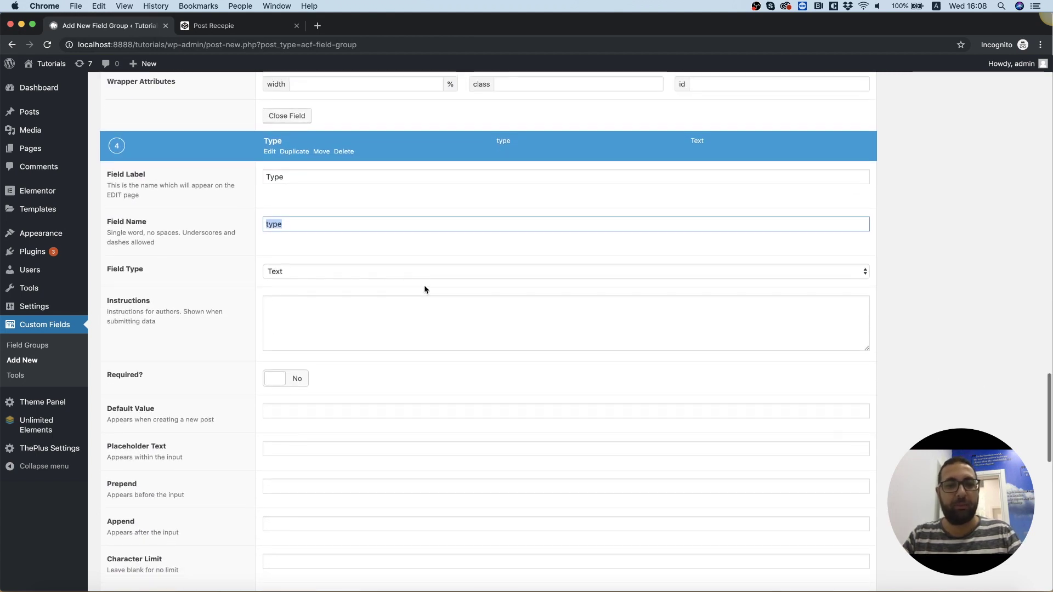
{"action": "left_click", "coordinate": [367, 272]}
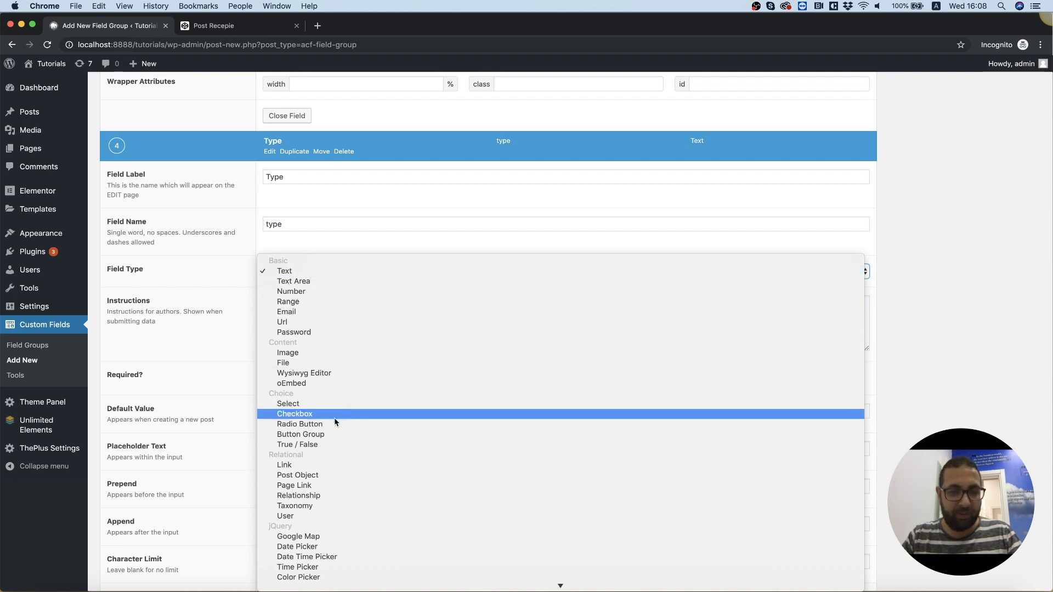
{"action": "left_click", "coordinate": [300, 409]}
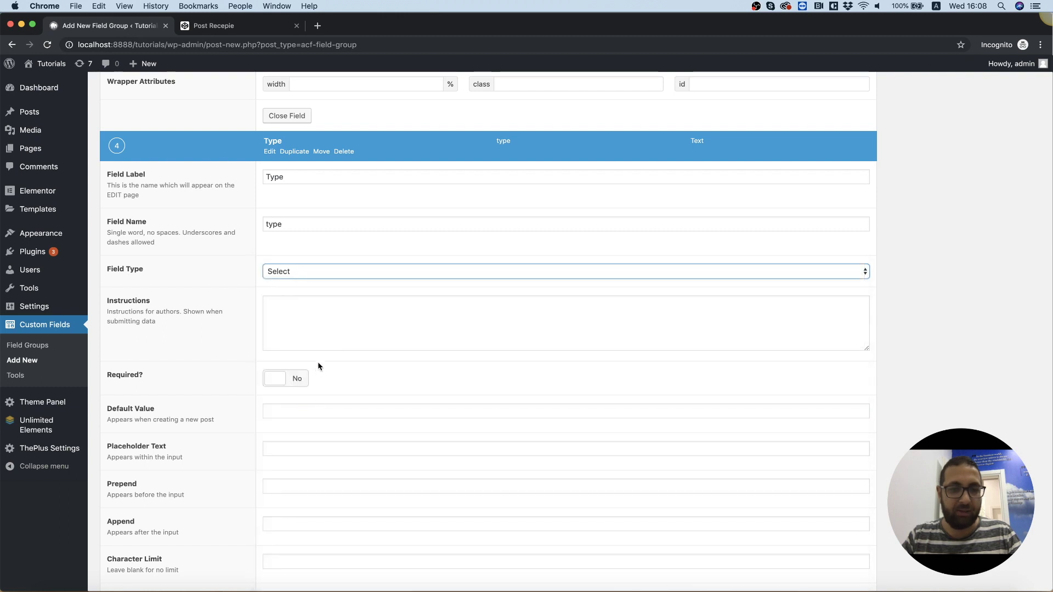
Step: Enter Vegan and Vegetarian as the Type field's choices
{"action": "scroll", "coordinate": [325, 363], "scroll_direction": "down", "scroll_amount": 6}
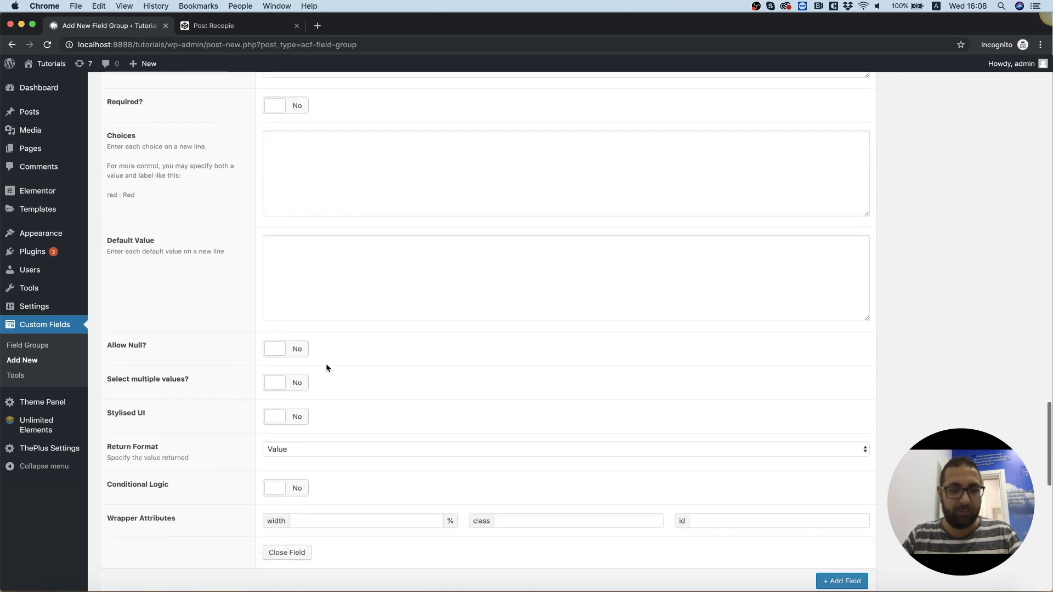
{"action": "scroll", "coordinate": [326, 367], "scroll_direction": "up", "scroll_amount": 6}
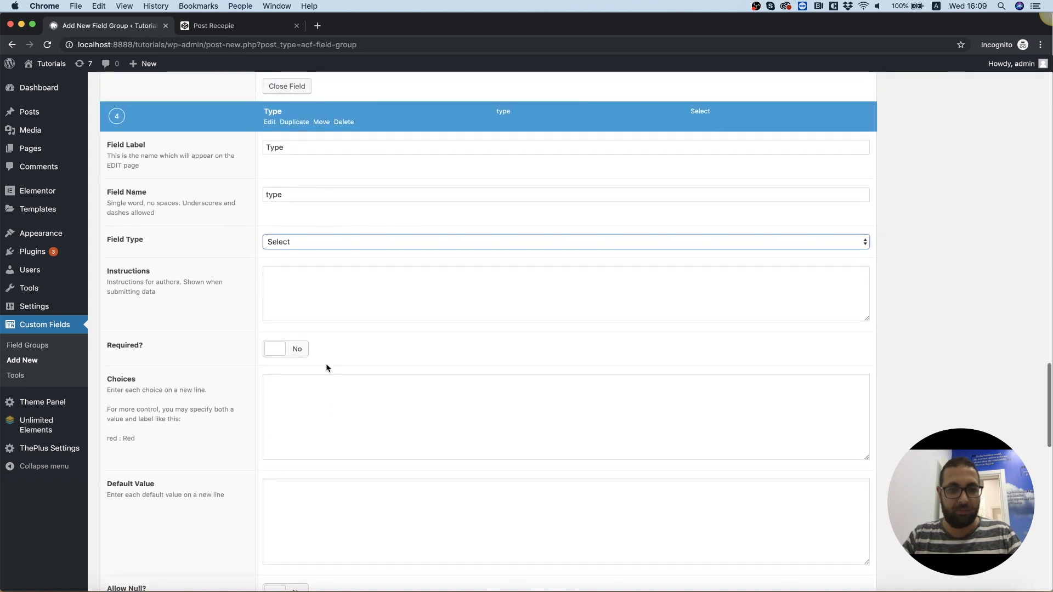
{"action": "left_click", "coordinate": [322, 403]}
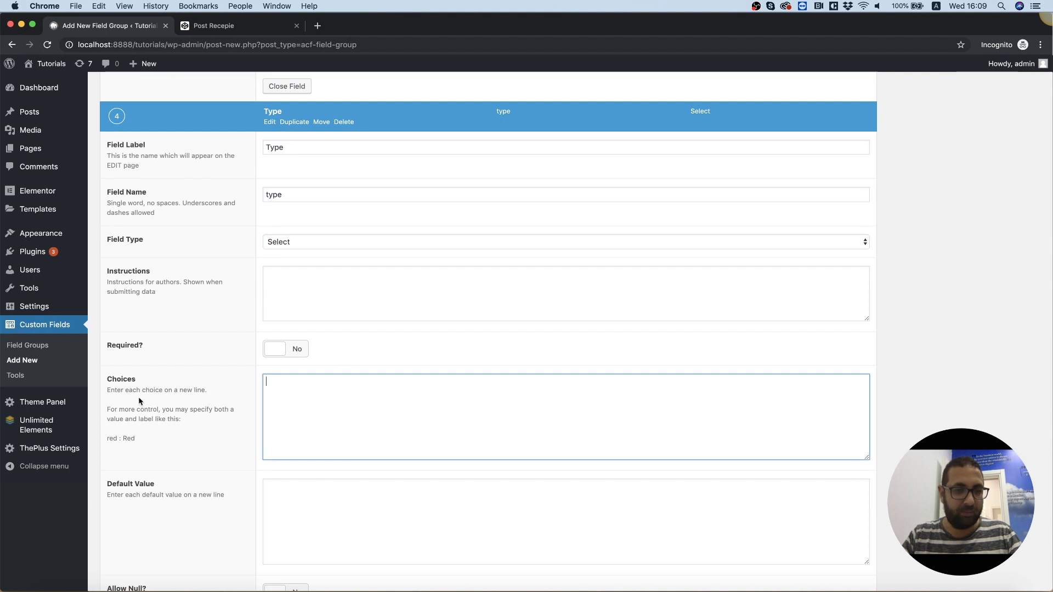
{"action": "type", "text": "Vegan"}
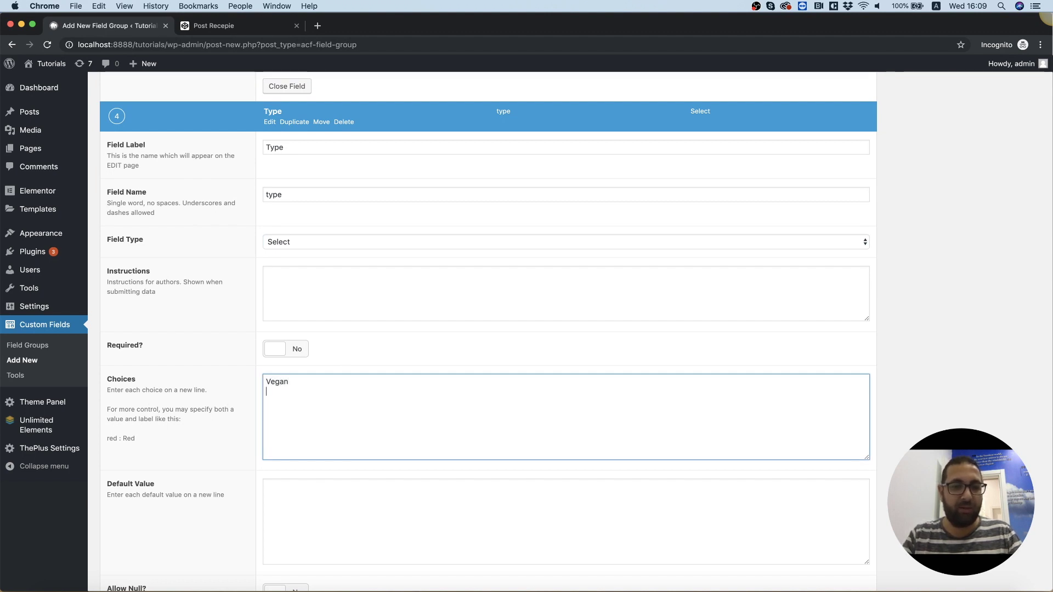
{"action": "type", "text": "Vegetarian"}
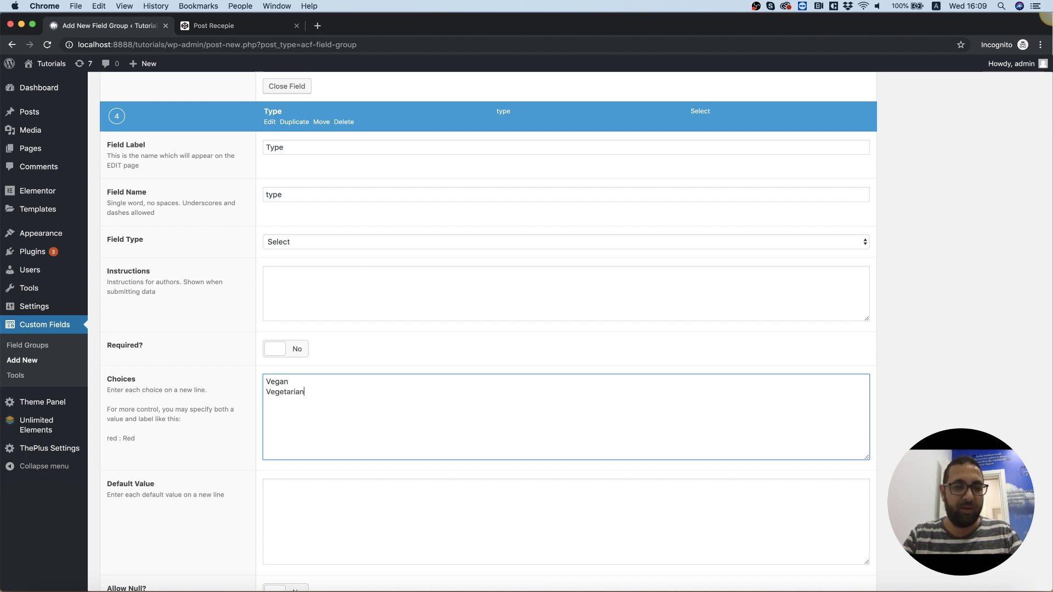
Step: Publish the Recipe field group
{"action": "scroll", "coordinate": [881, 296], "scroll_direction": "down", "scroll_amount": 4}
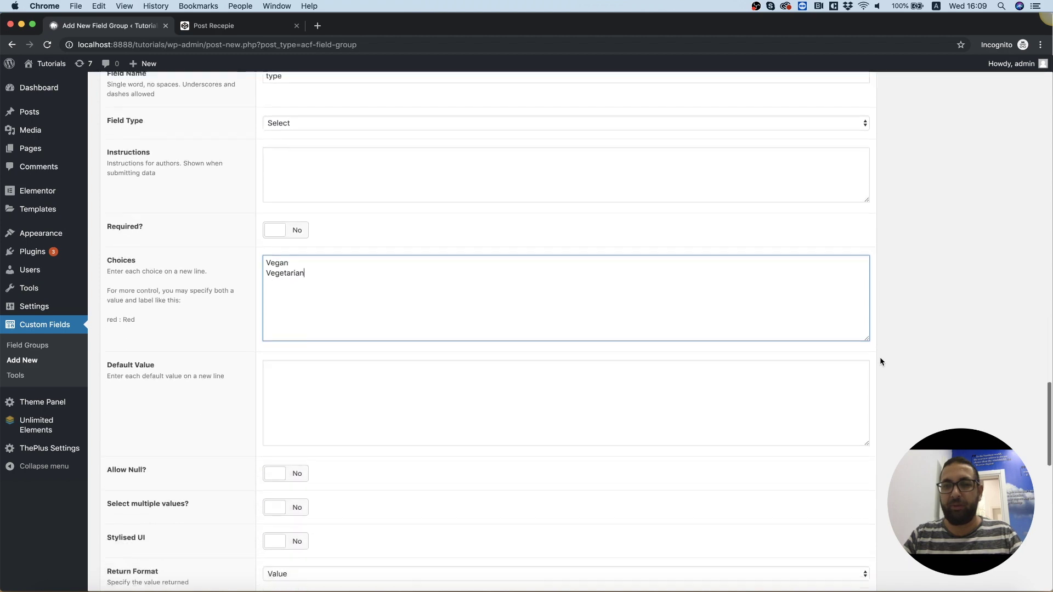
{"action": "scroll", "coordinate": [881, 362], "scroll_direction": "down", "scroll_amount": 8}
{"action": "scroll", "coordinate": [881, 361], "scroll_direction": "up", "scroll_amount": 15}
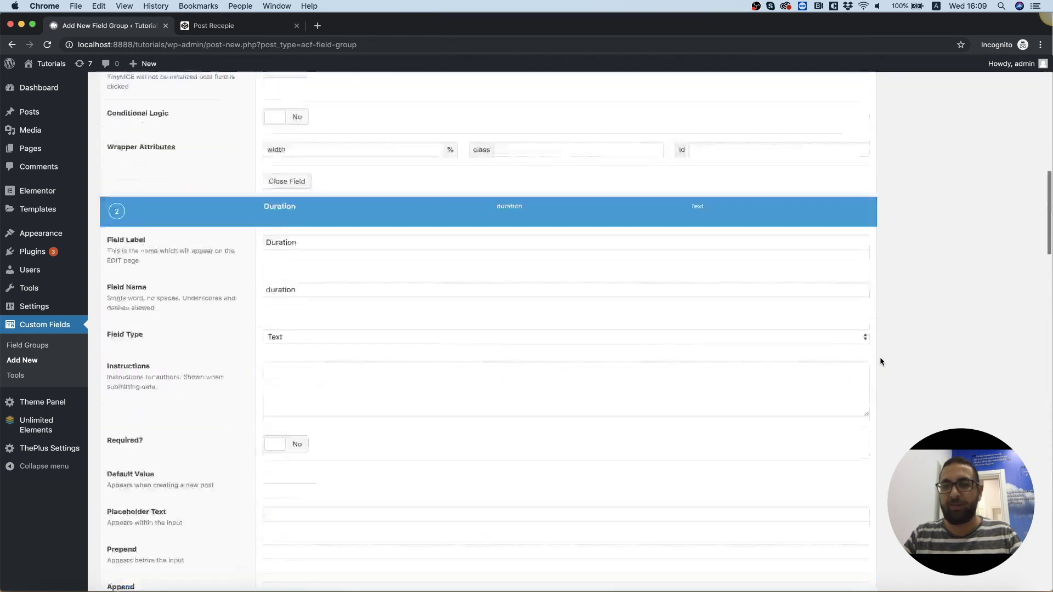
{"action": "scroll", "coordinate": [881, 362], "scroll_direction": "up", "scroll_amount": 15}
{"action": "left_click", "coordinate": [1015, 326]}
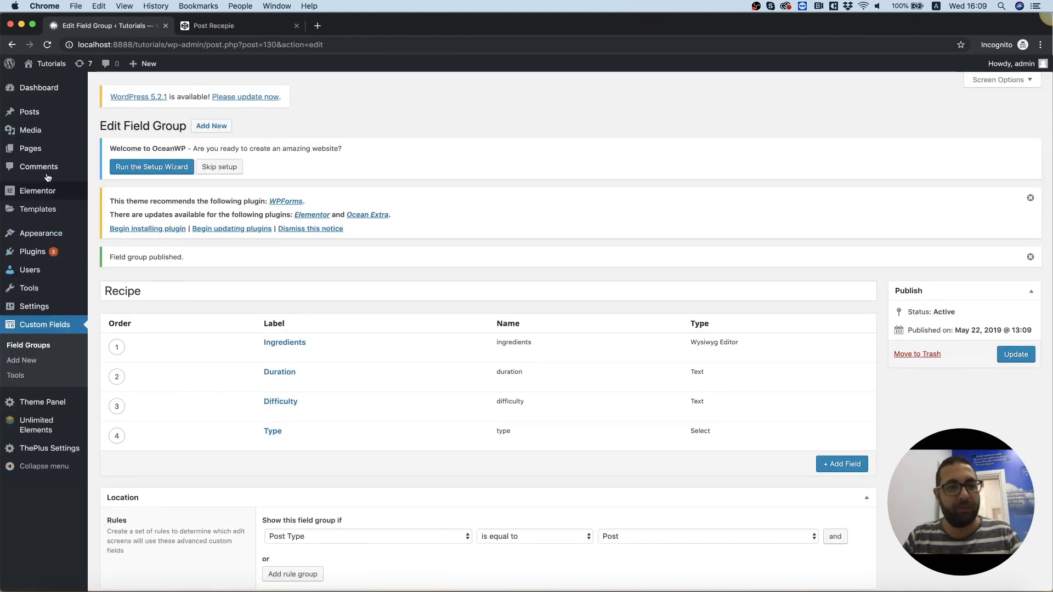
Step: Open the 'Nulla sollicitudin' post in the editor and dismiss the welcome tip
{"action": "left_click", "coordinate": [30, 113]}
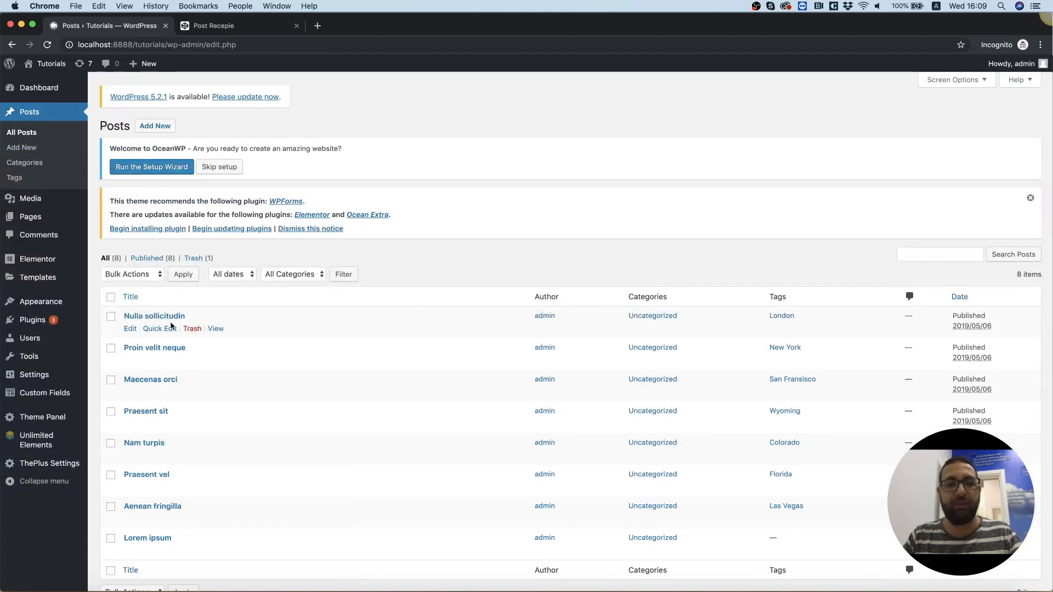
{"action": "left_click", "coordinate": [147, 320]}
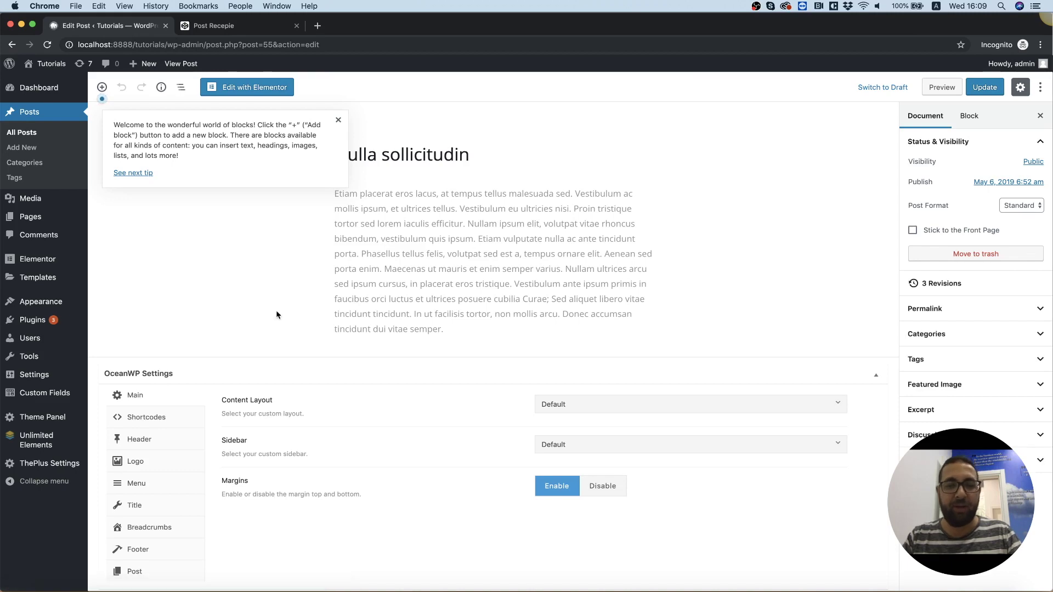
{"action": "left_click", "coordinate": [339, 121]}
Step: Set Duration to 15, fill in Difficulty, and choose Vegetarian as the Type
{"action": "scroll", "coordinate": [398, 172], "scroll_direction": "down", "scroll_amount": 10}
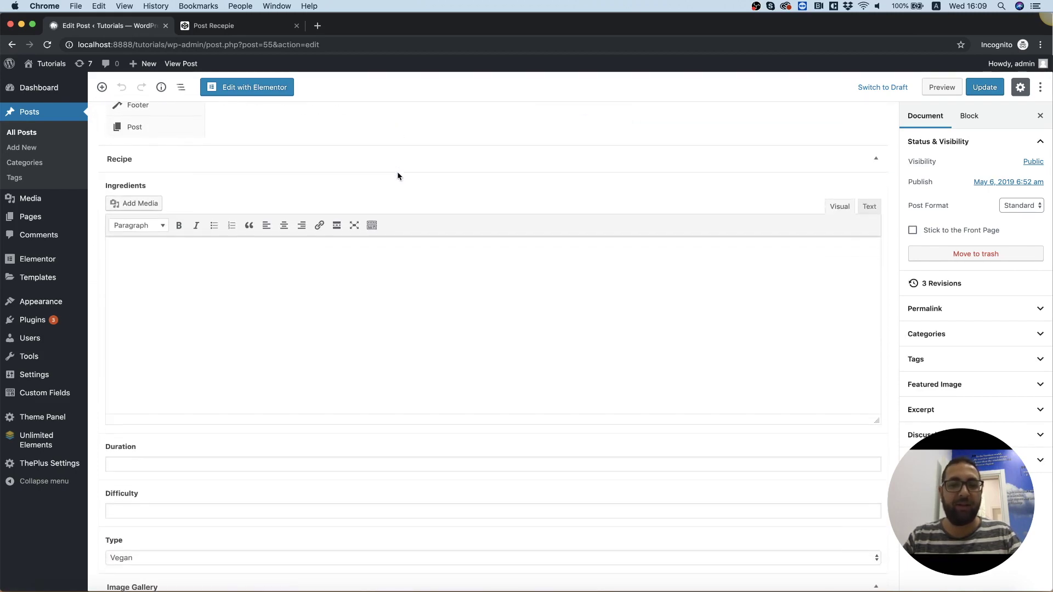
{"action": "scroll", "coordinate": [397, 173], "scroll_direction": "down", "scroll_amount": 3}
{"action": "left_click", "coordinate": [153, 393]}
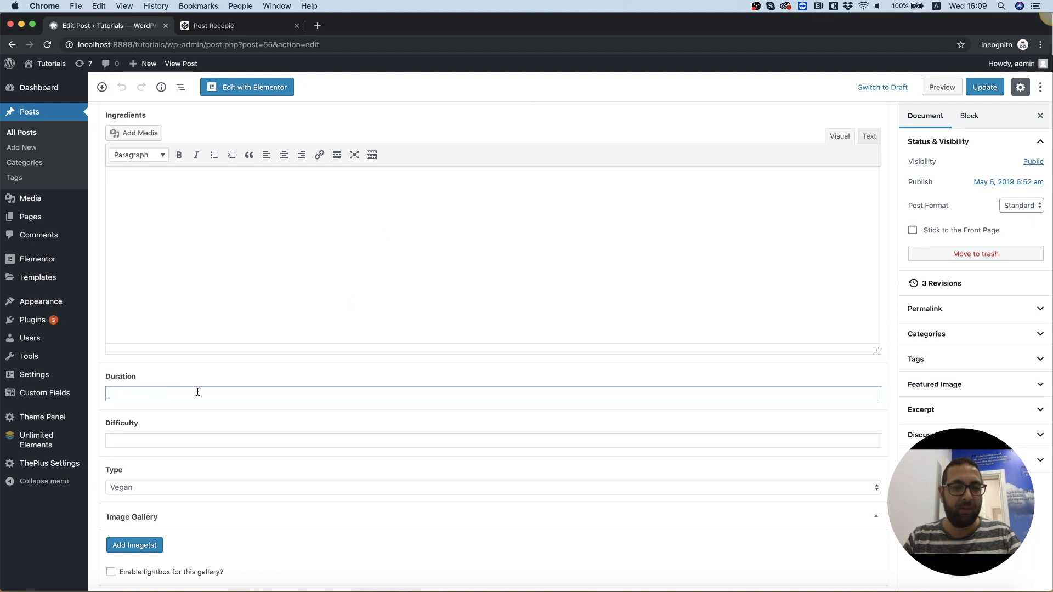
{"action": "type", "text": "15 Min"}
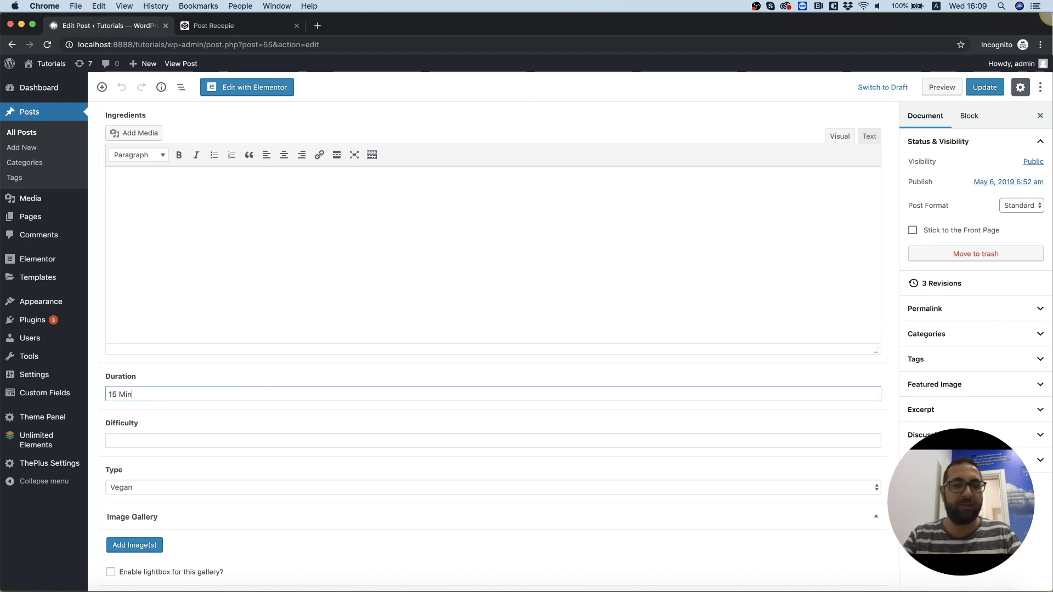
{"action": "key", "text": "Tab"}
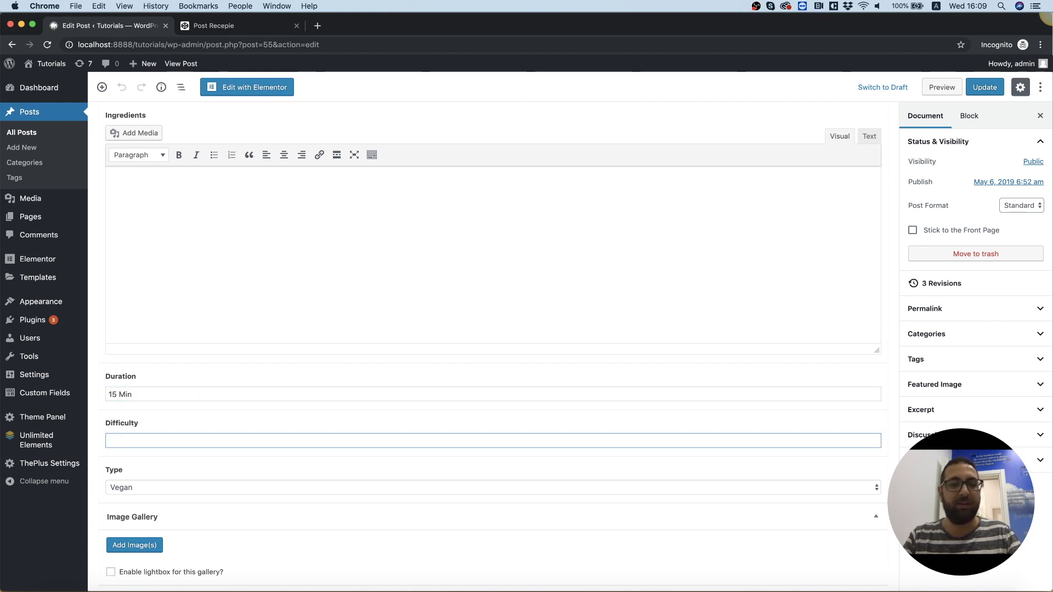
{"action": "type", "text": "Hard"}
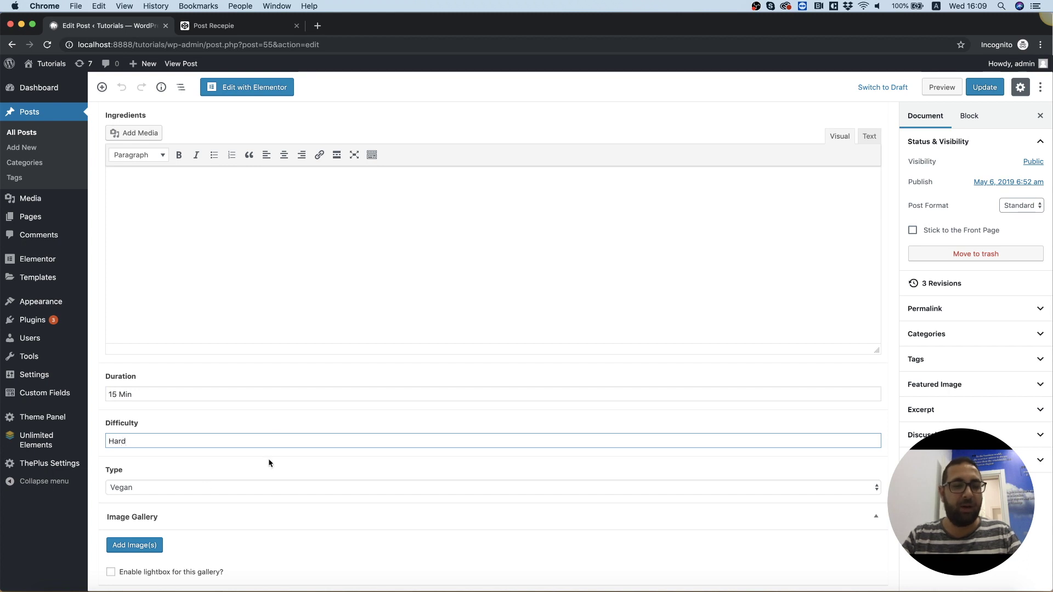
{"action": "left_click", "coordinate": [172, 487]}
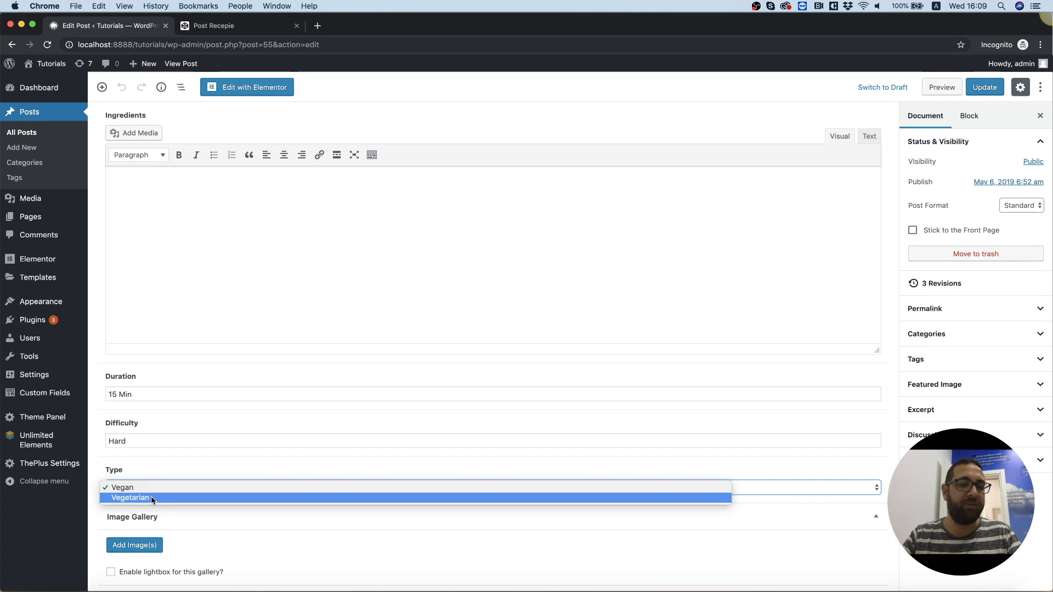
{"action": "left_click", "coordinate": [153, 498]}
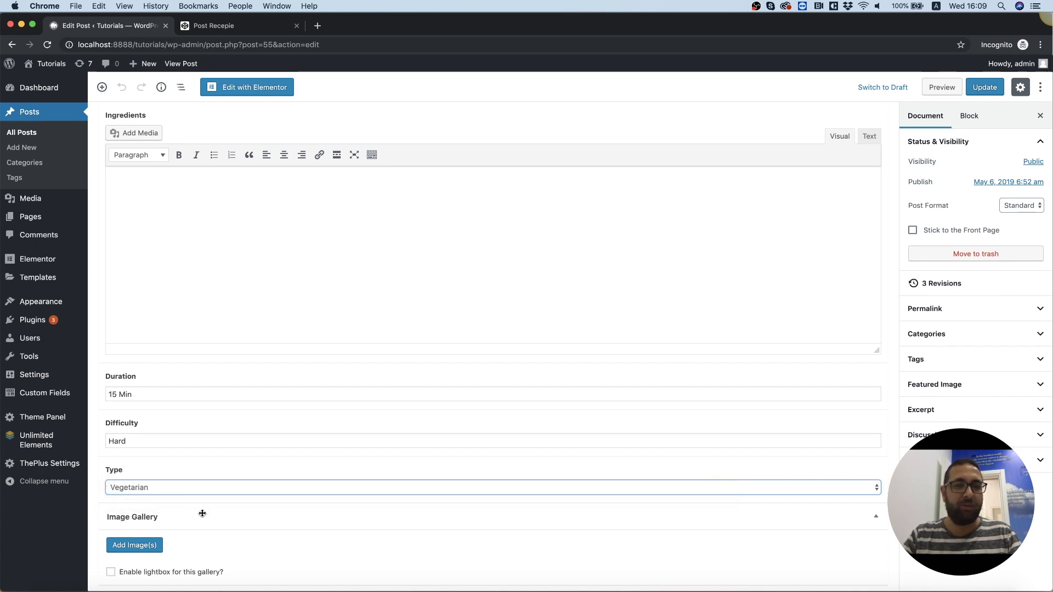
Step: List Spinach, Tomatoes and Brocli on separate lines in the Ingredients editor
{"action": "scroll", "coordinate": [328, 365], "scroll_direction": "up", "scroll_amount": 5}
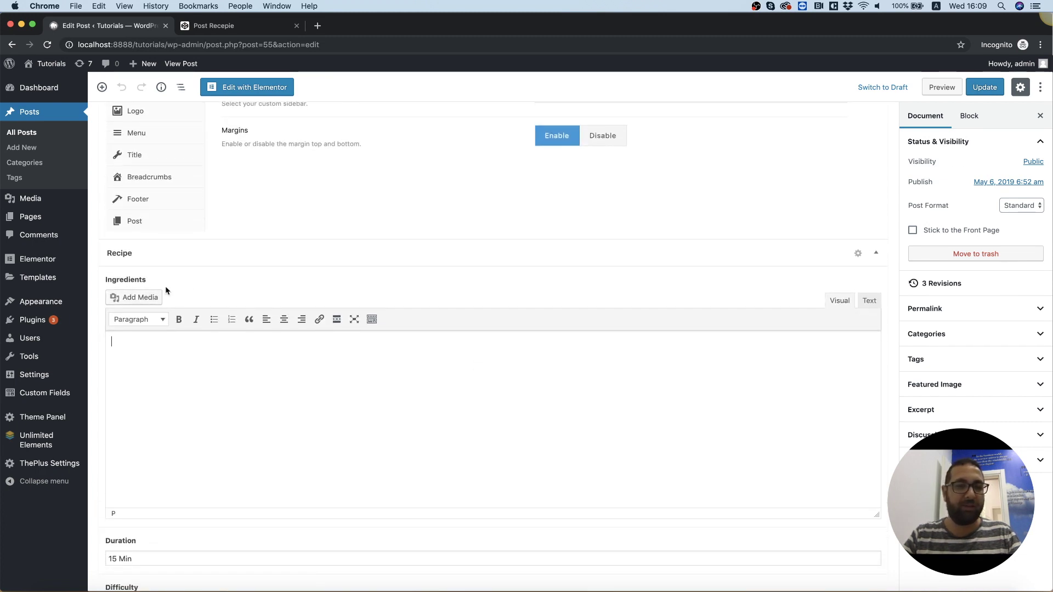
{"action": "left_click", "coordinate": [181, 394]}
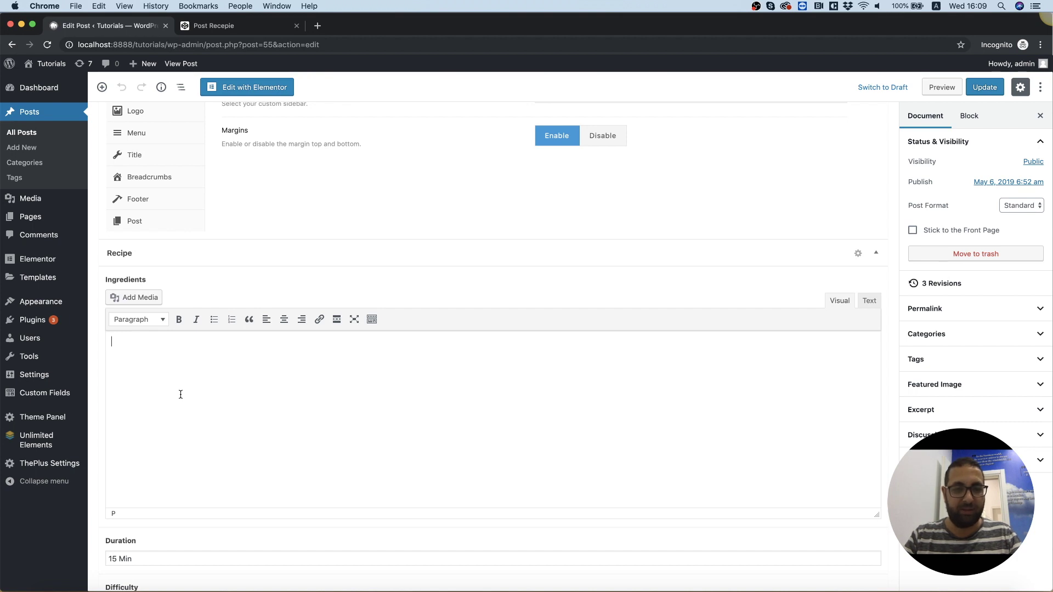
{"action": "type", "text": "Egss"}
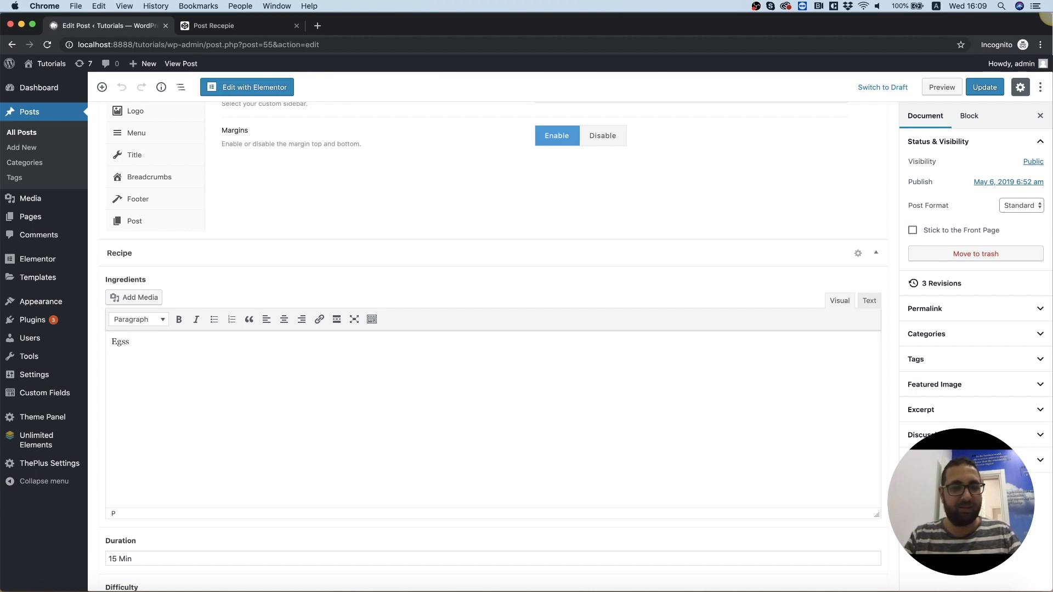
{"action": "key", "text": "BackSpace"}
{"action": "key", "text": "BackSpace"}
{"action": "key", "text": "BackSpace"}
{"action": "key", "text": "BackSpace"}
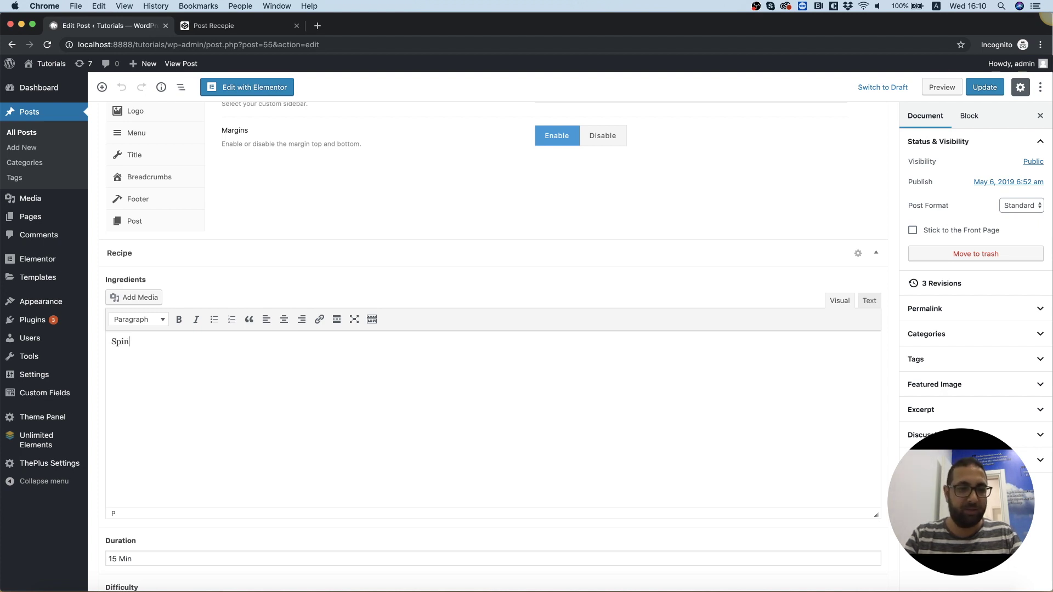
{"action": "key", "text": "Return"}
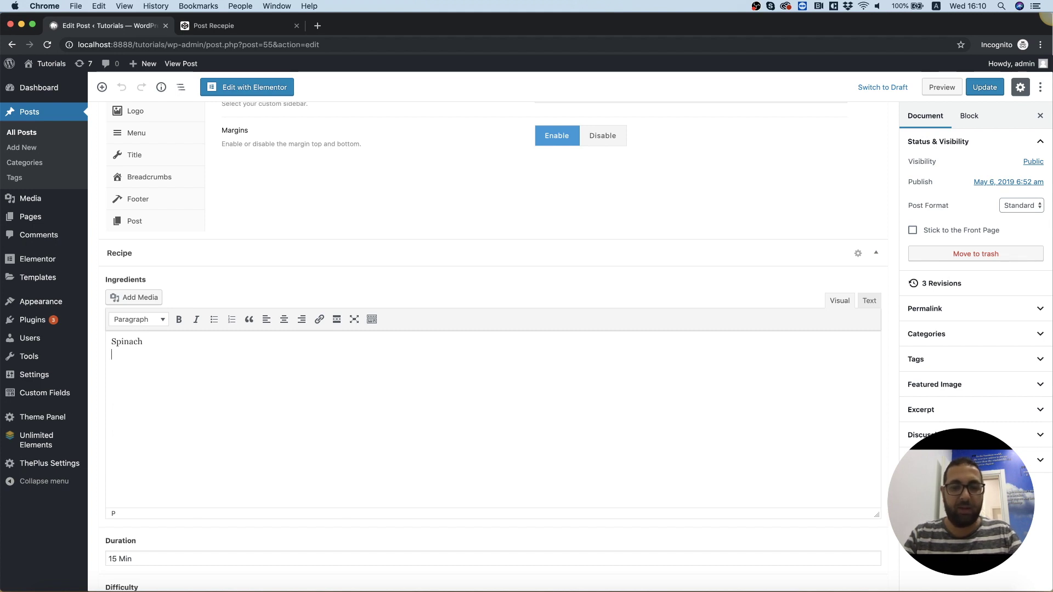
{"action": "type", "text": "Tomatoes"}
{"action": "key", "text": "Return"}
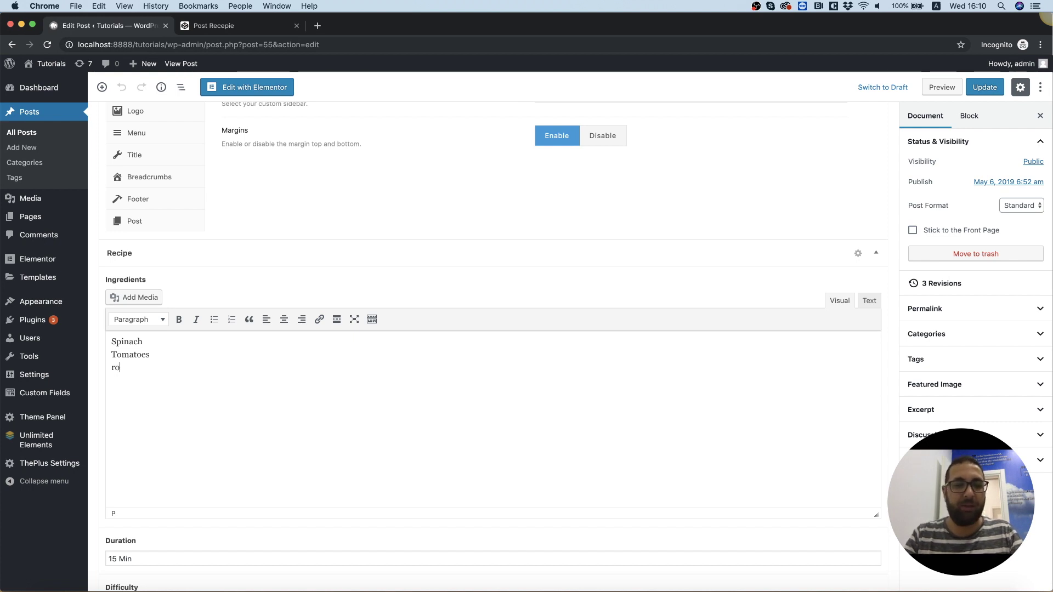
{"action": "key", "text": "BackSpace"}
{"action": "key", "text": "BackSpace"}
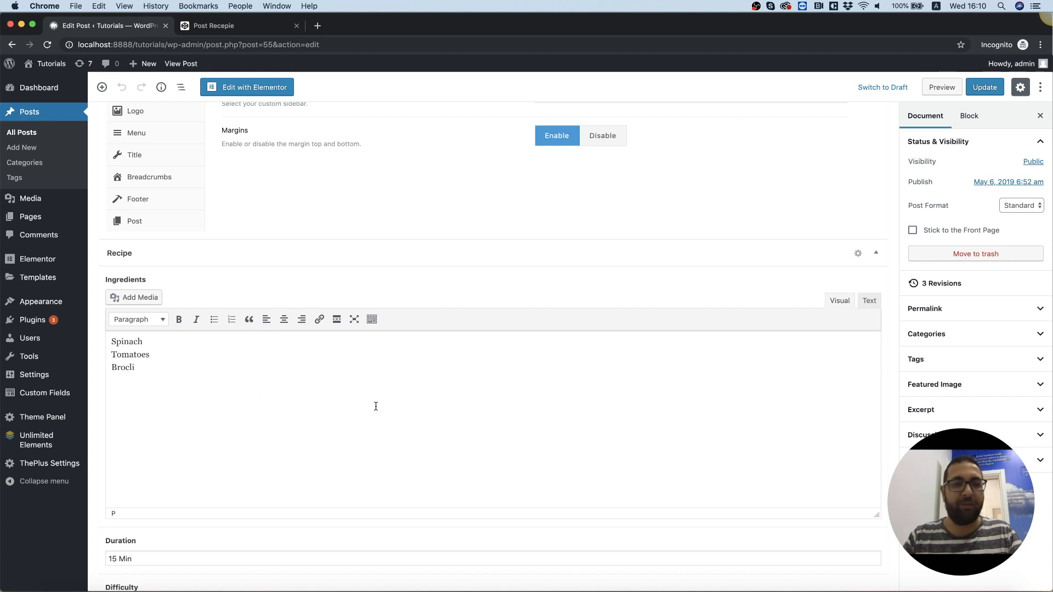
{"action": "scroll", "coordinate": [660, 374], "scroll_direction": "down", "scroll_amount": 2}
{"action": "scroll", "coordinate": [661, 376], "scroll_direction": "up", "scroll_amount": 6}
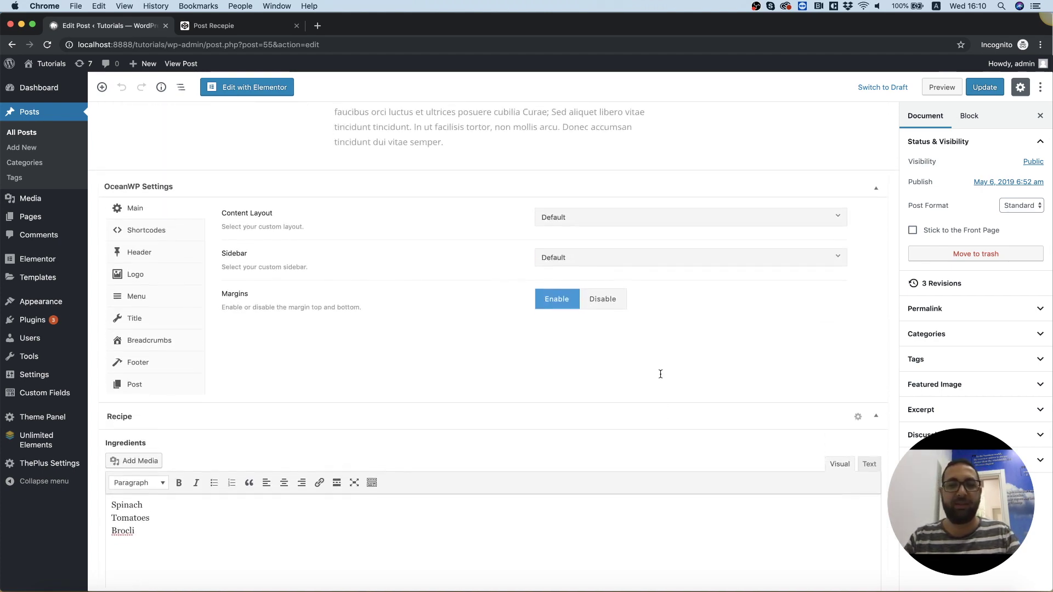
Step: Expand the Featured Image panel in the post's Document sidebar
{"action": "scroll", "coordinate": [660, 374], "scroll_direction": "up", "scroll_amount": 2}
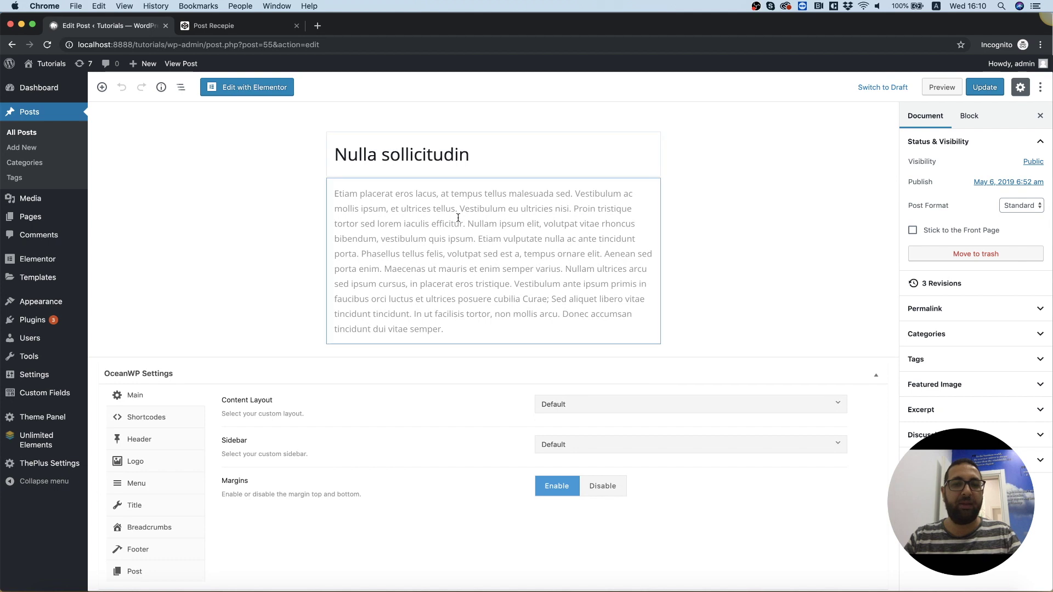
{"action": "left_click", "coordinate": [940, 384]}
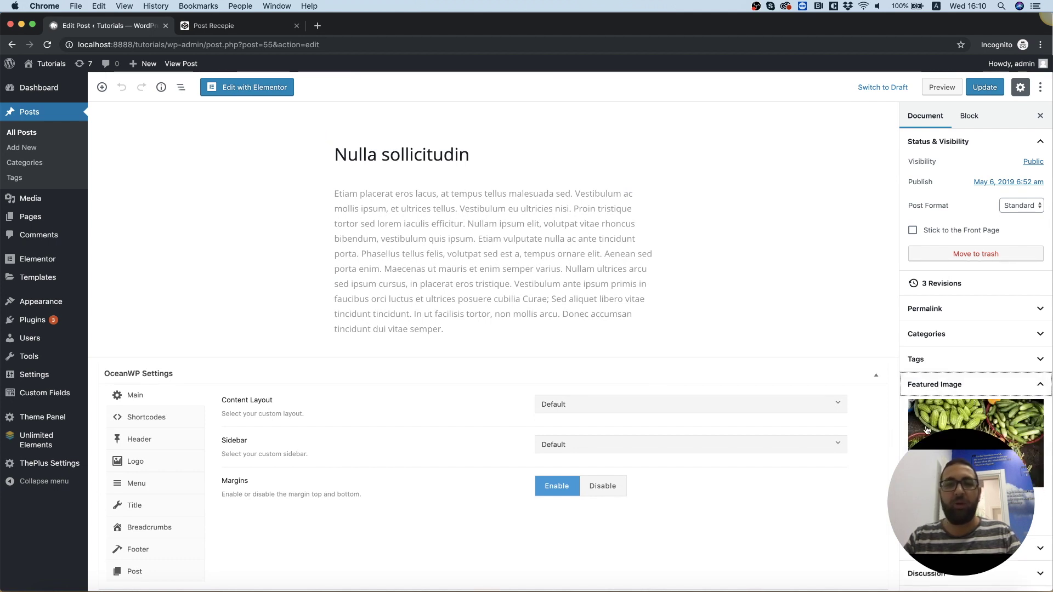
{"action": "scroll", "coordinate": [667, 322], "scroll_direction": "down", "scroll_amount": 4}
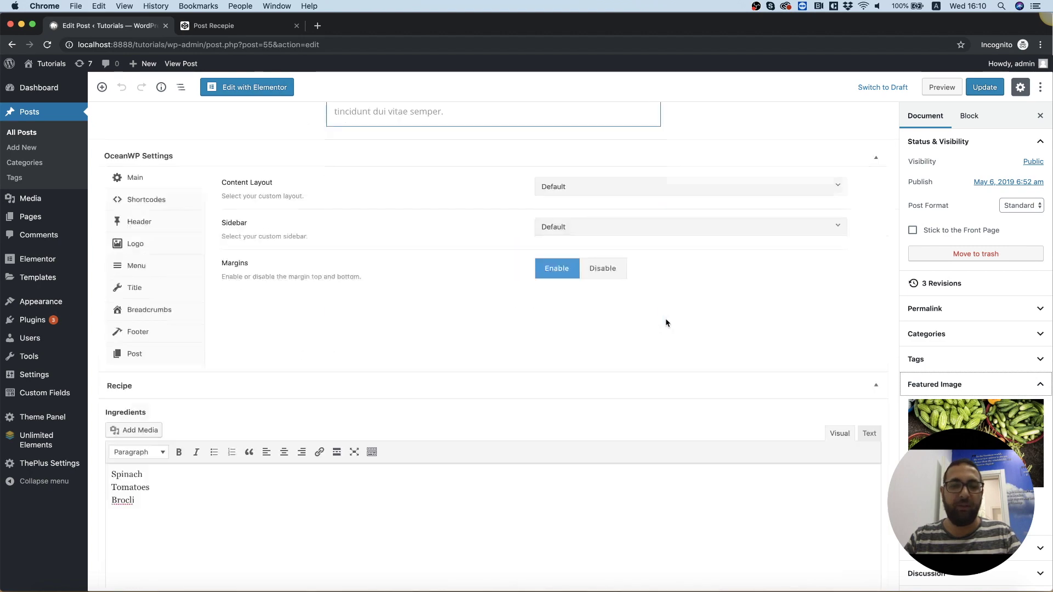
{"action": "scroll", "coordinate": [667, 322], "scroll_direction": "down", "scroll_amount": 2}
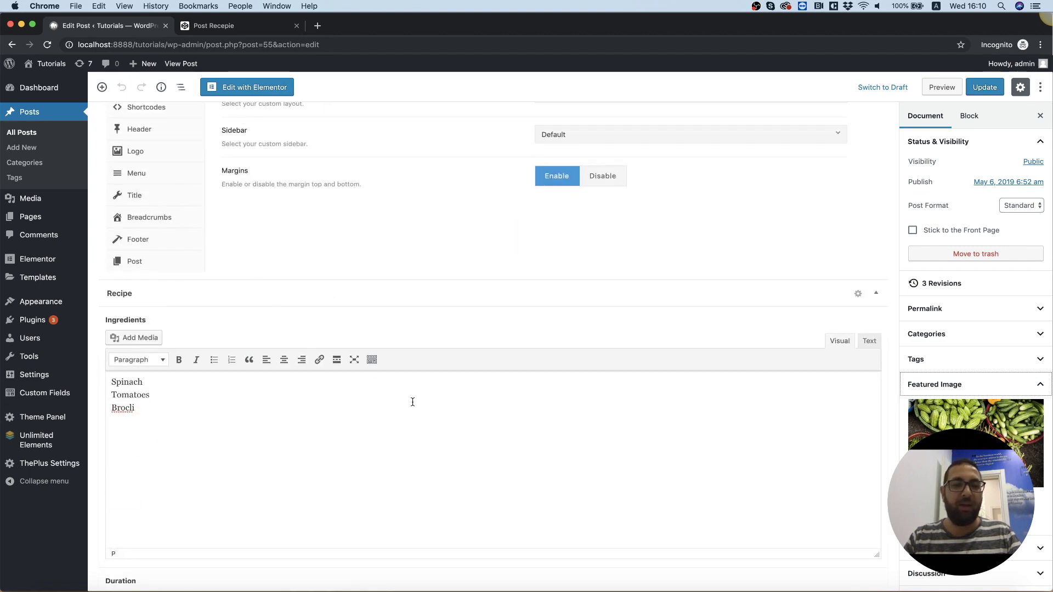
{"action": "scroll", "coordinate": [397, 495], "scroll_direction": "down", "scroll_amount": 4}
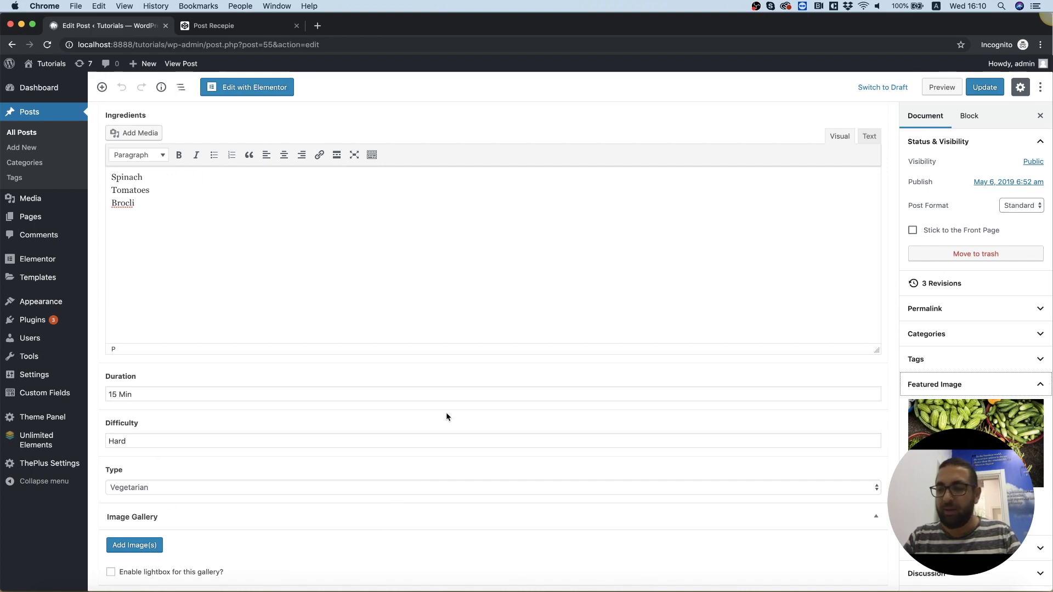
{"action": "scroll", "coordinate": [395, 250], "scroll_direction": "up", "scroll_amount": 1}
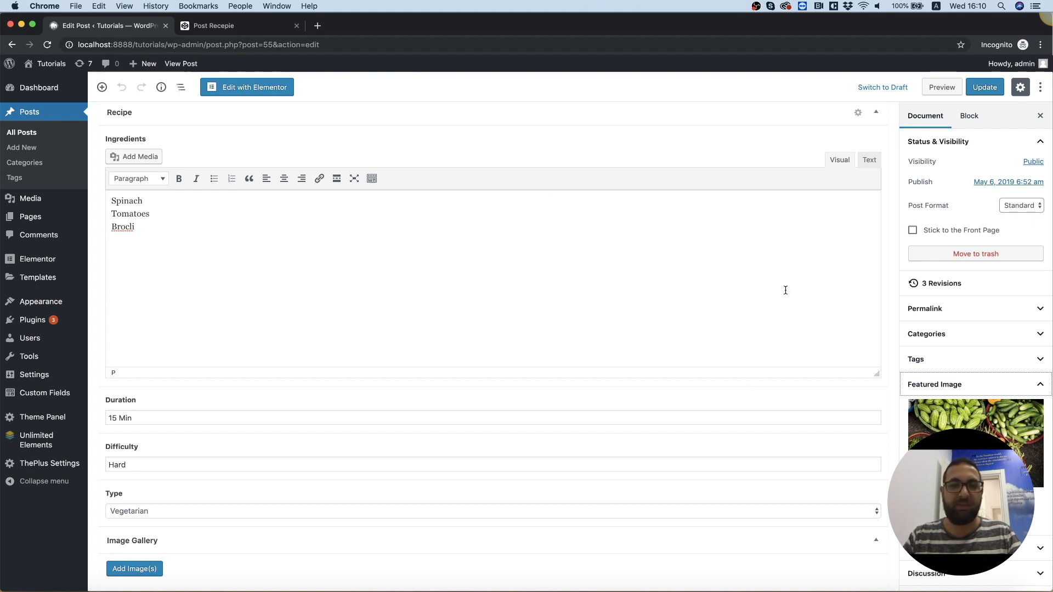
Step: Update the post and go to the Unlimited Elements addon manager
{"action": "left_click", "coordinate": [985, 89]}
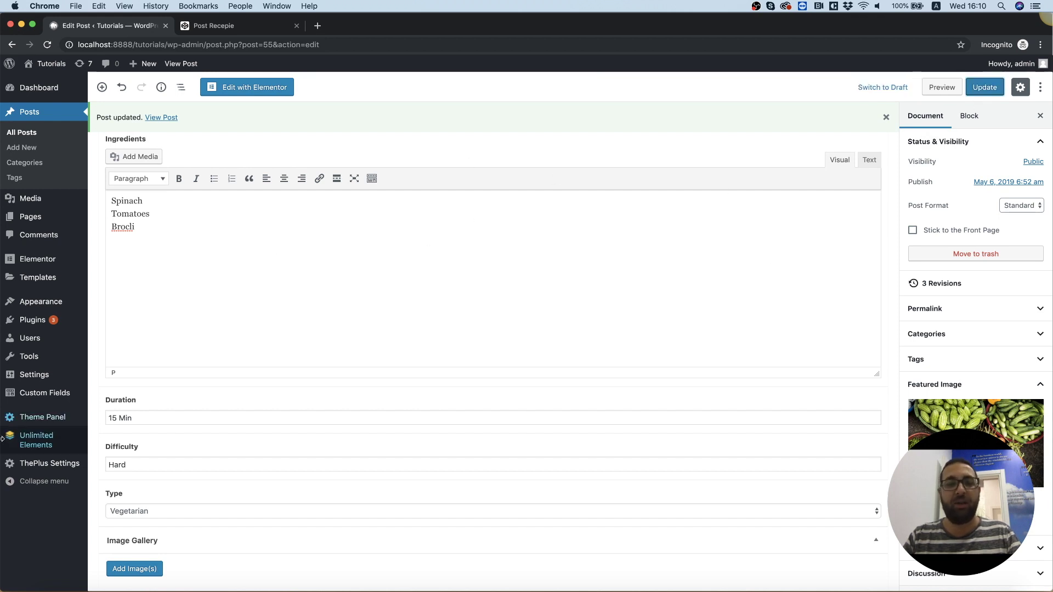
{"action": "mouse_move", "coordinate": [40, 445]}
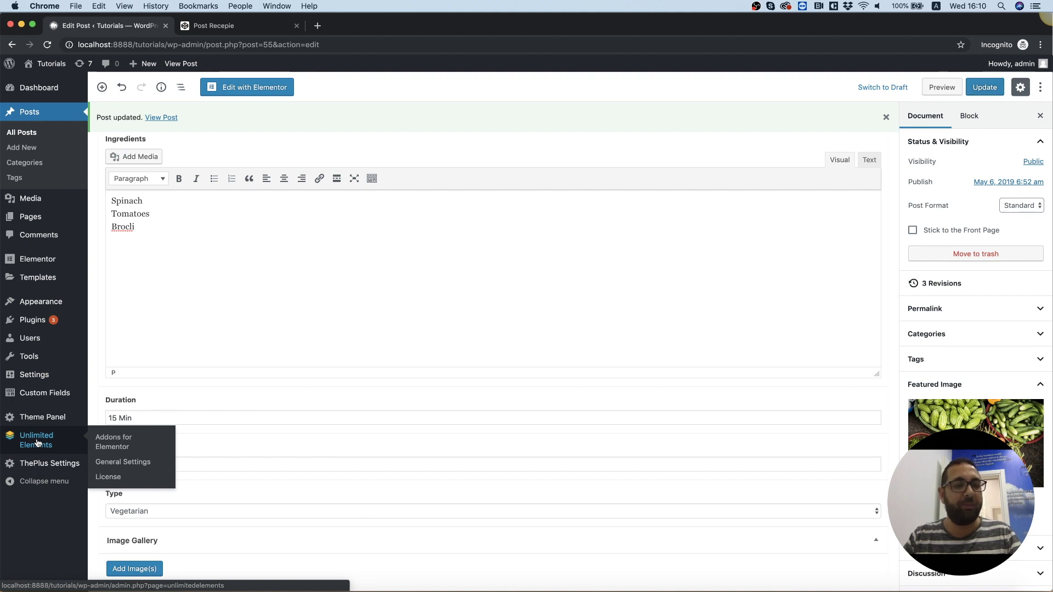
{"action": "left_click", "coordinate": [37, 443]}
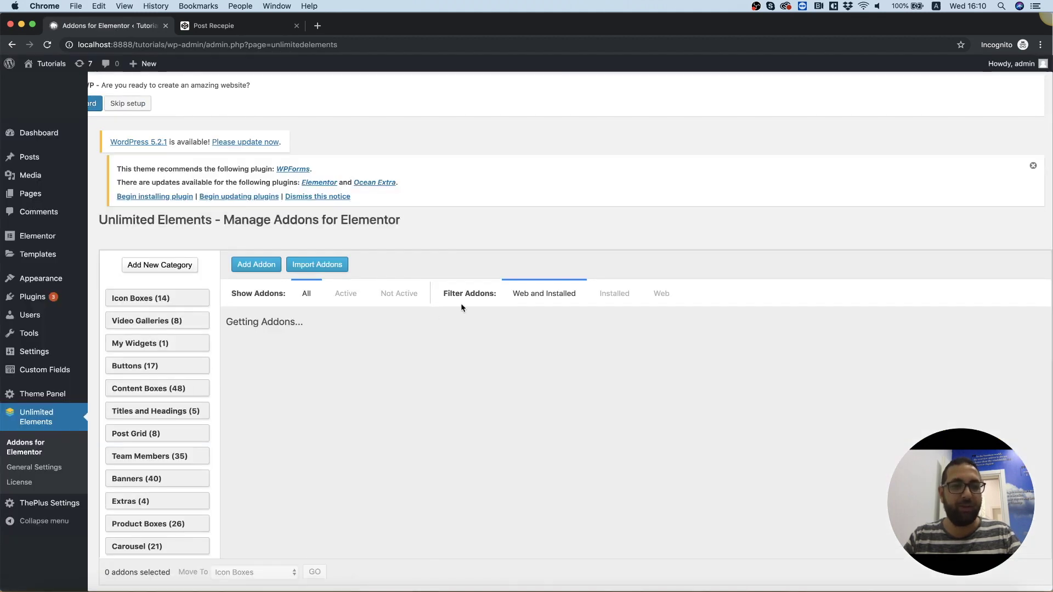
Step: Create an addon category named 'Post Templates' and open it
{"action": "left_click", "coordinate": [165, 265]}
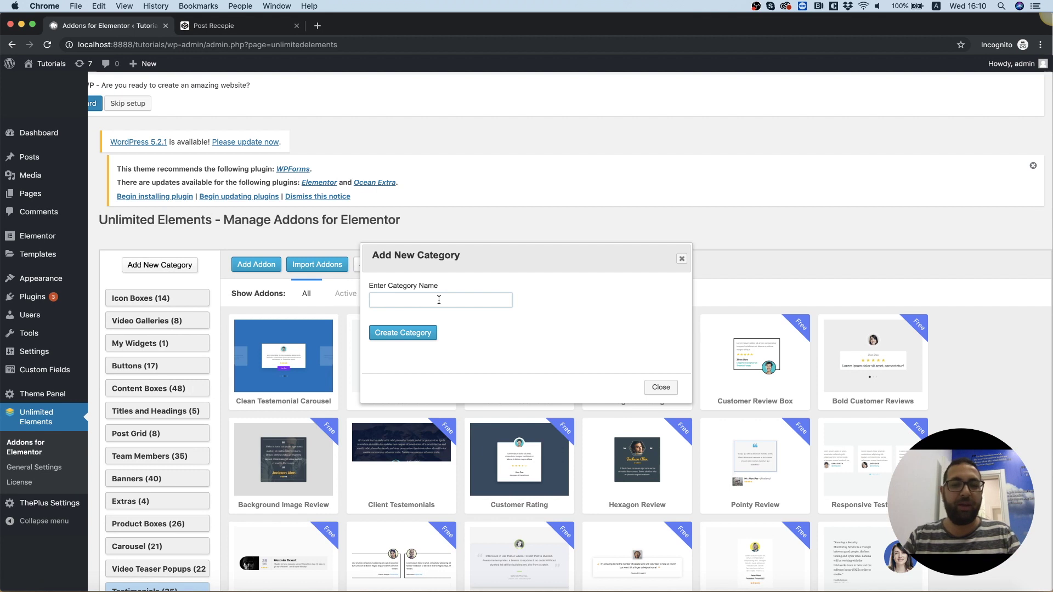
{"action": "type", "text": "Post T"}
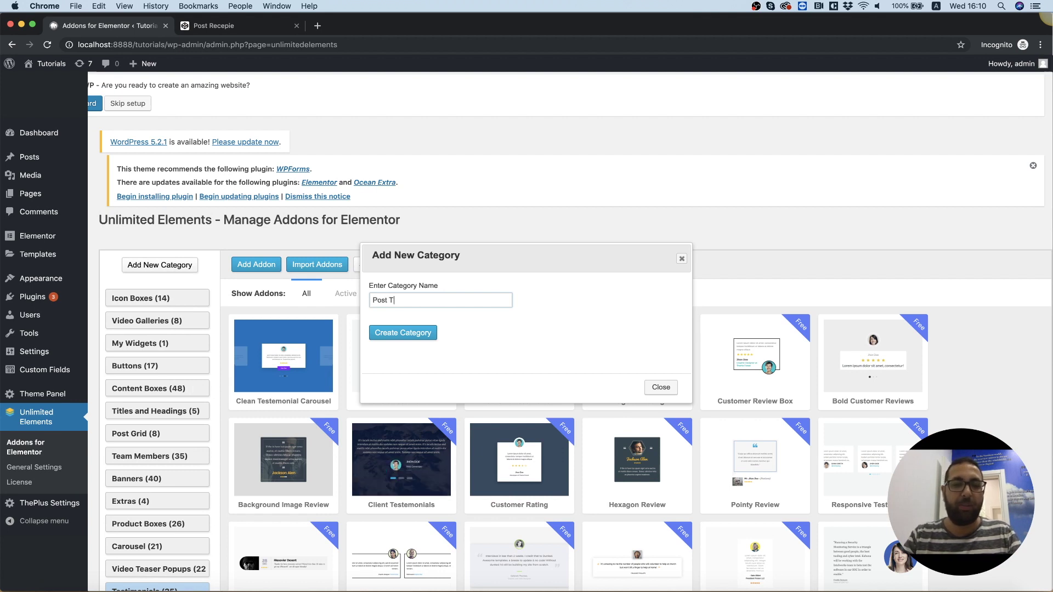
{"action": "type", "text": "emplates"}
{"action": "left_click", "coordinate": [421, 338]}
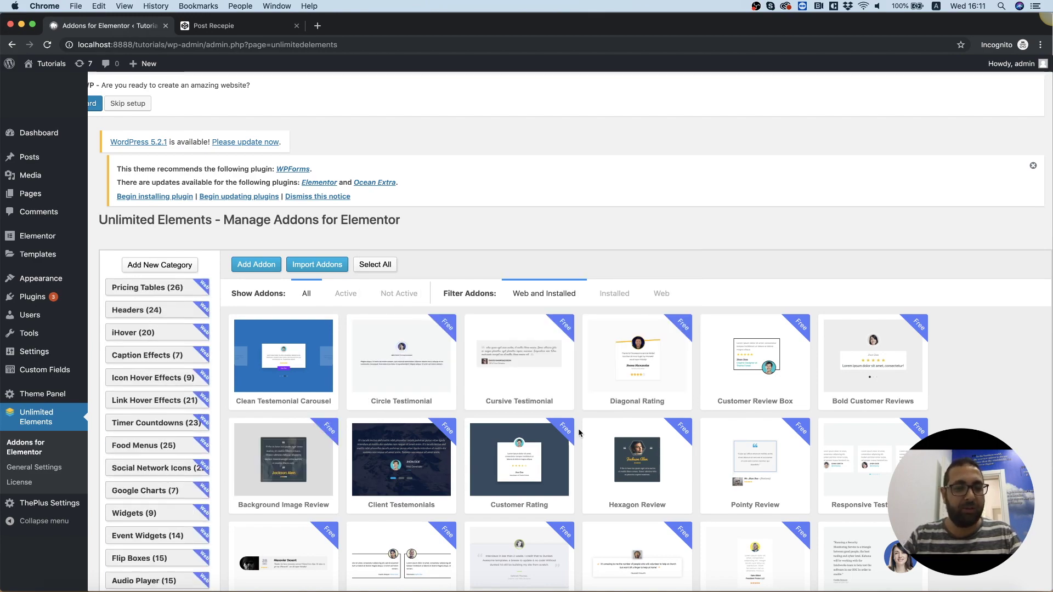
{"action": "scroll", "coordinate": [578, 432], "scroll_direction": "down", "scroll_amount": 10}
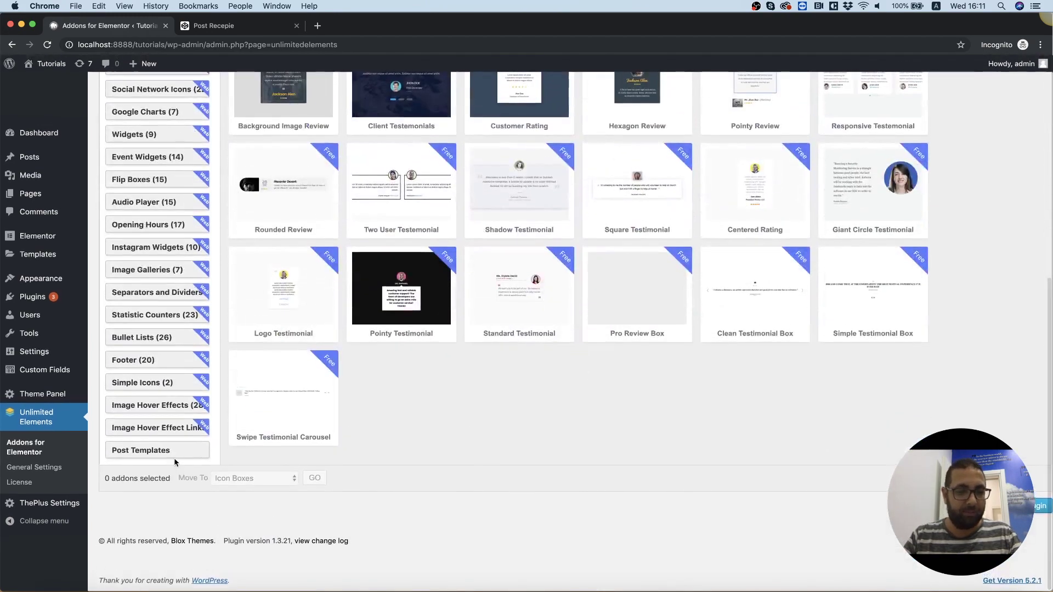
{"action": "left_click", "coordinate": [174, 457]}
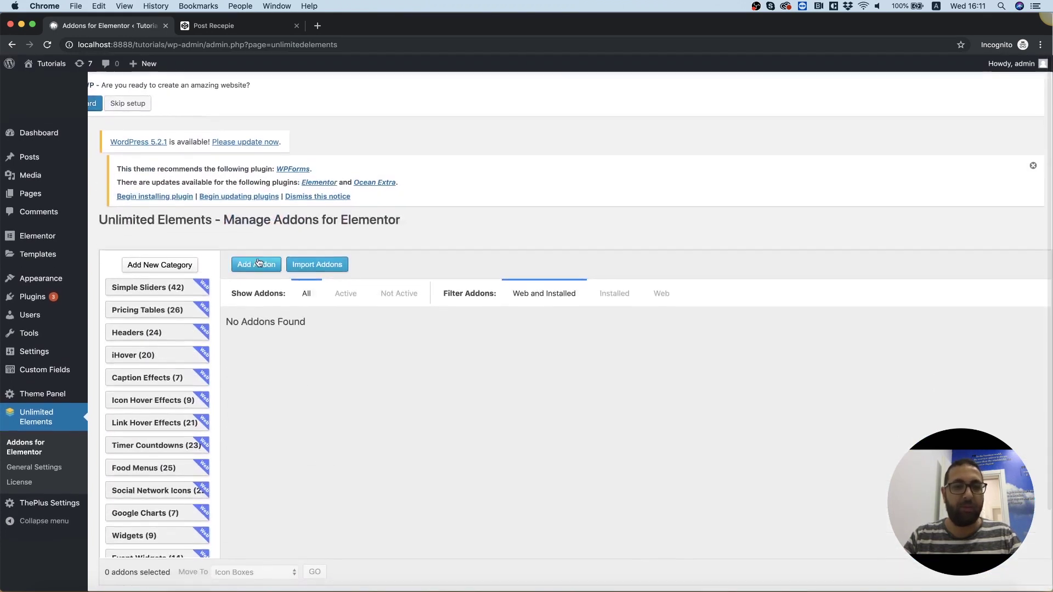
{"action": "left_click", "coordinate": [257, 264]}
Step: Add the 'Recipe Template' addon (name 'recipie'), open it, and enable Use Dynamic Content
{"action": "type", "text": "Recipe"}
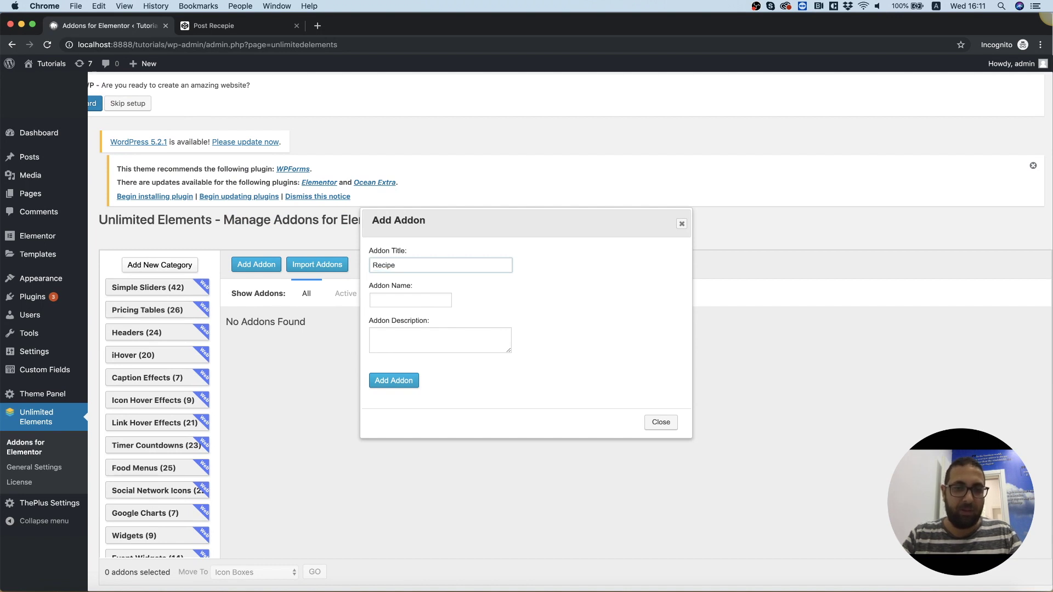
{"action": "type", "text": "Template"}
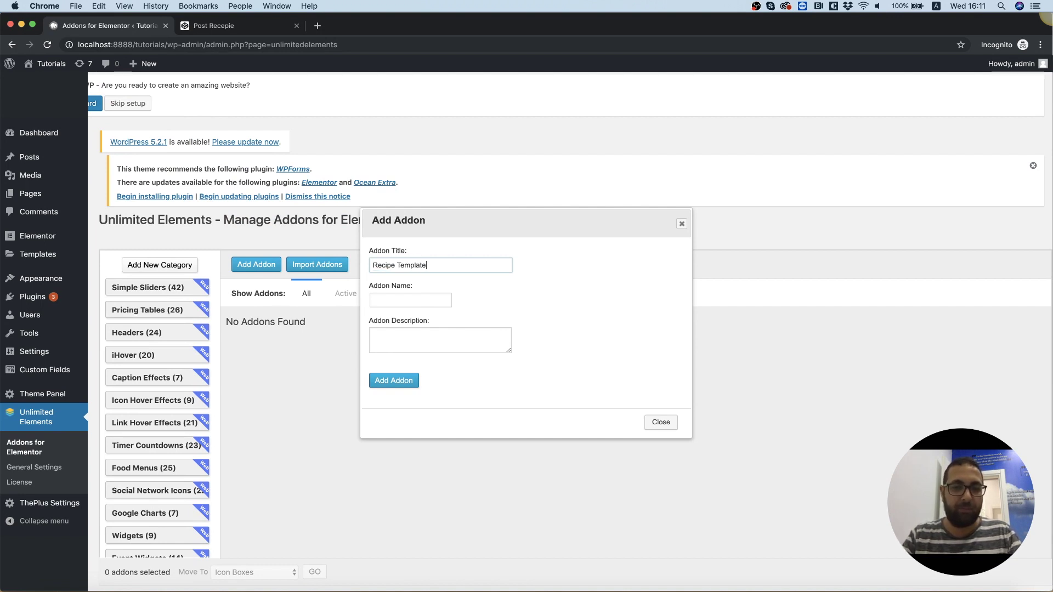
{"action": "left_click", "coordinate": [410, 300]}
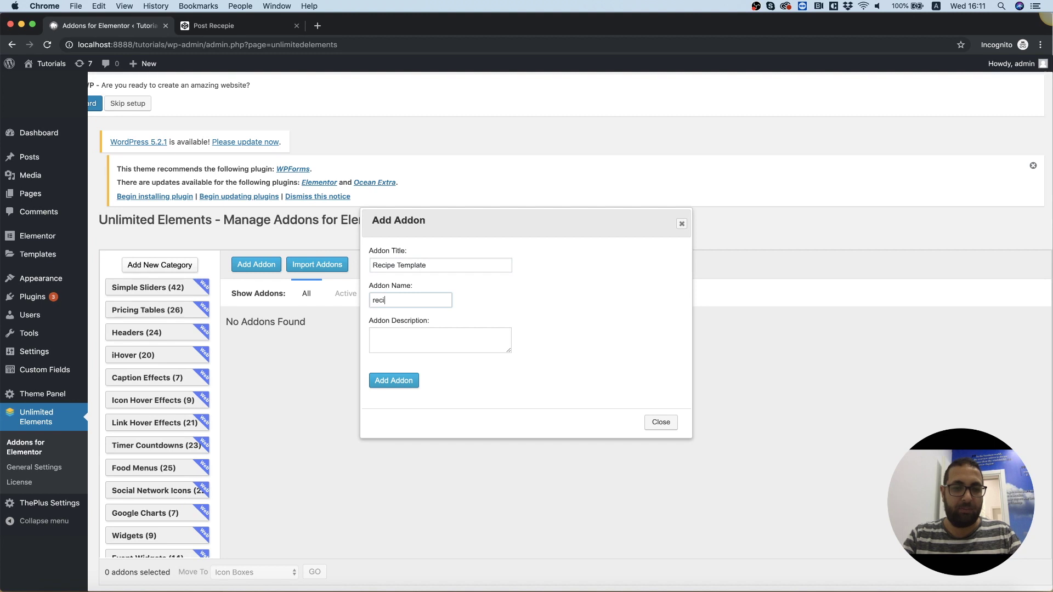
{"action": "left_click", "coordinate": [394, 380]}
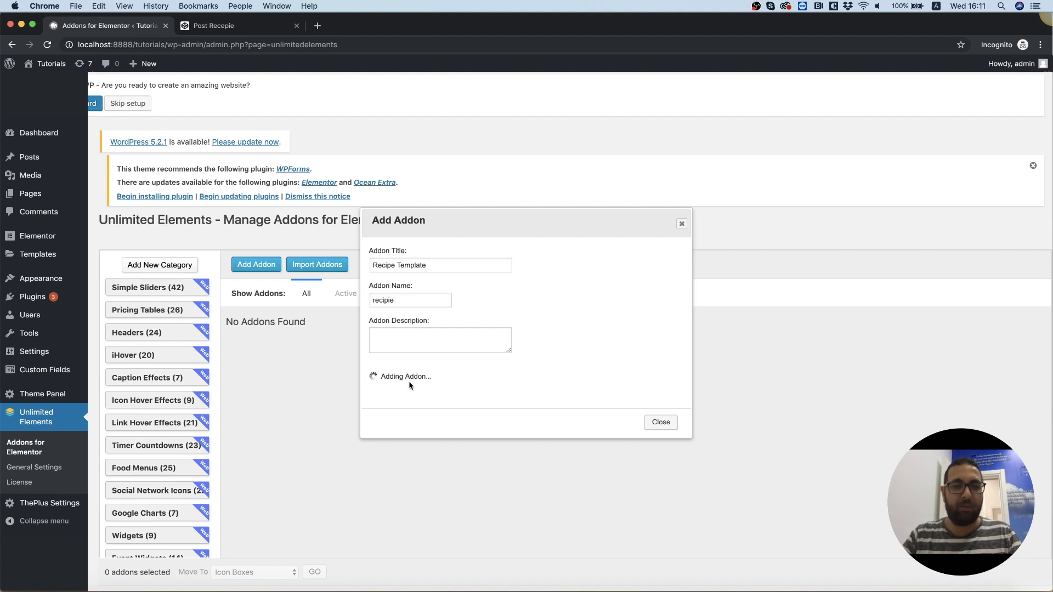
{"action": "double_click", "coordinate": [301, 363]}
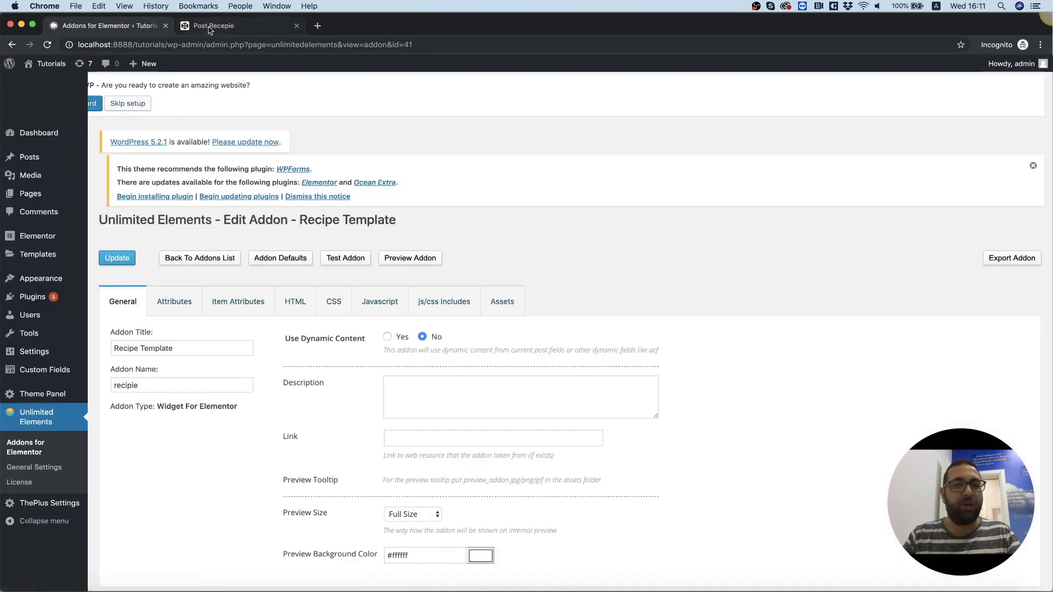
{"action": "left_click", "coordinate": [387, 336]}
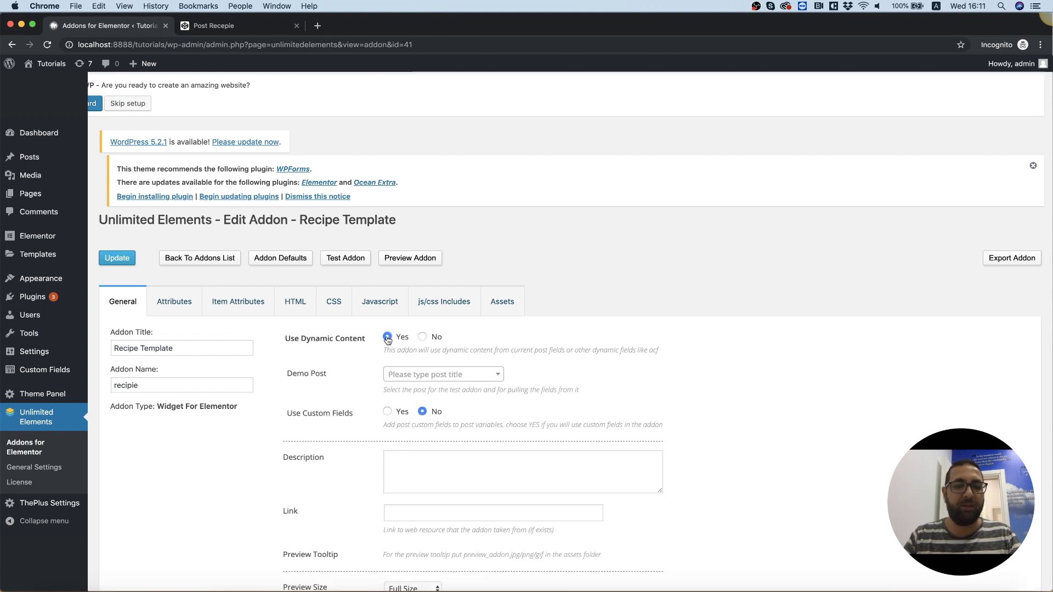
Step: Copy the 'Nulla sollicitudin' post title from the Posts list in a new tab
{"action": "left_click", "coordinate": [433, 377]}
{"action": "type", "text": "nucl"}
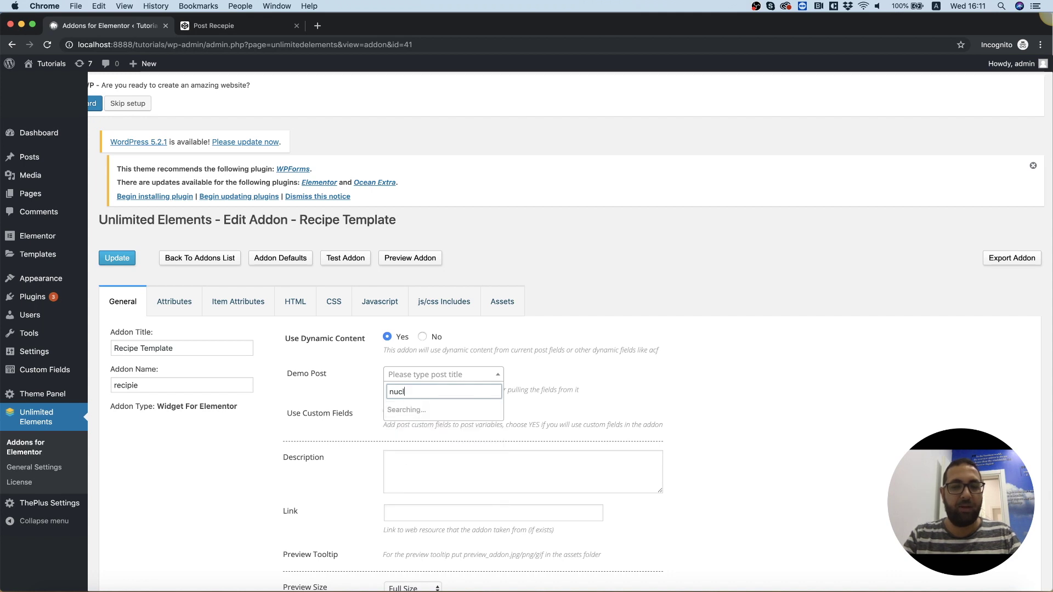
{"action": "right_click", "coordinate": [26, 161]}
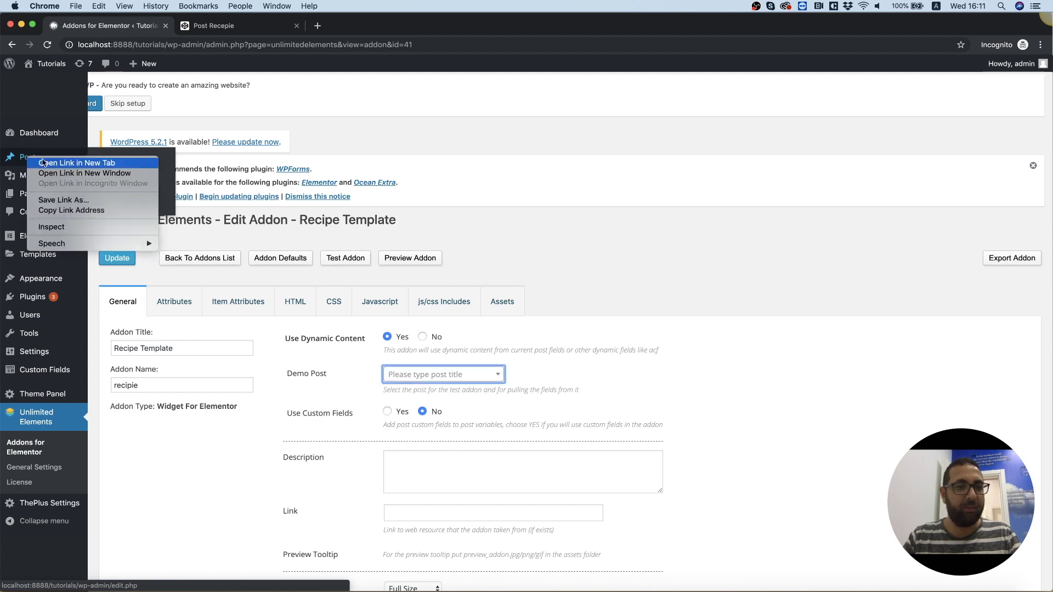
{"action": "left_click", "coordinate": [61, 164]}
{"action": "left_click", "coordinate": [214, 26]}
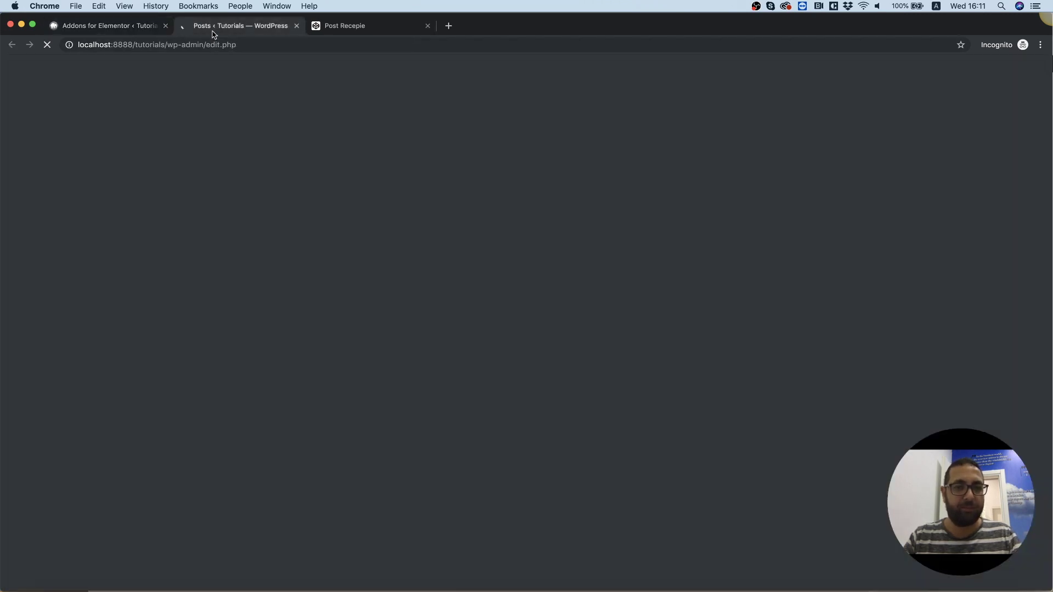
{"action": "left_click_drag", "start_coordinate": [186, 316], "coordinate": [124, 316]}
{"action": "key", "text": "super+c"}
{"action": "left_click", "coordinate": [123, 29]}
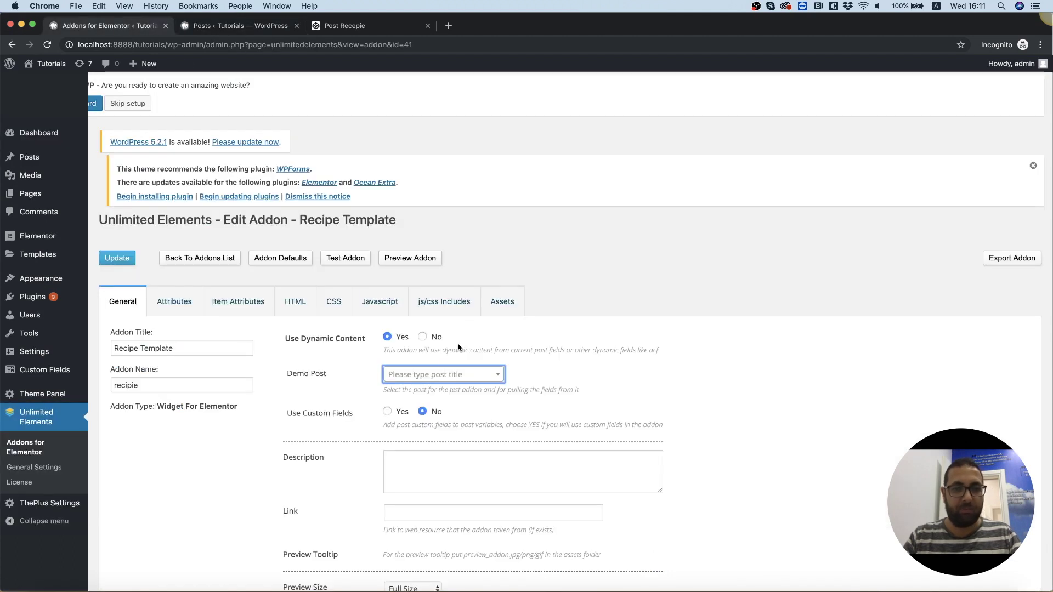
Step: Choose 'Nulla sollicitudin' as the demo post and set Use Custom Fields to Yes
{"action": "left_click", "coordinate": [455, 374]}
{"action": "key", "text": "super+v"}
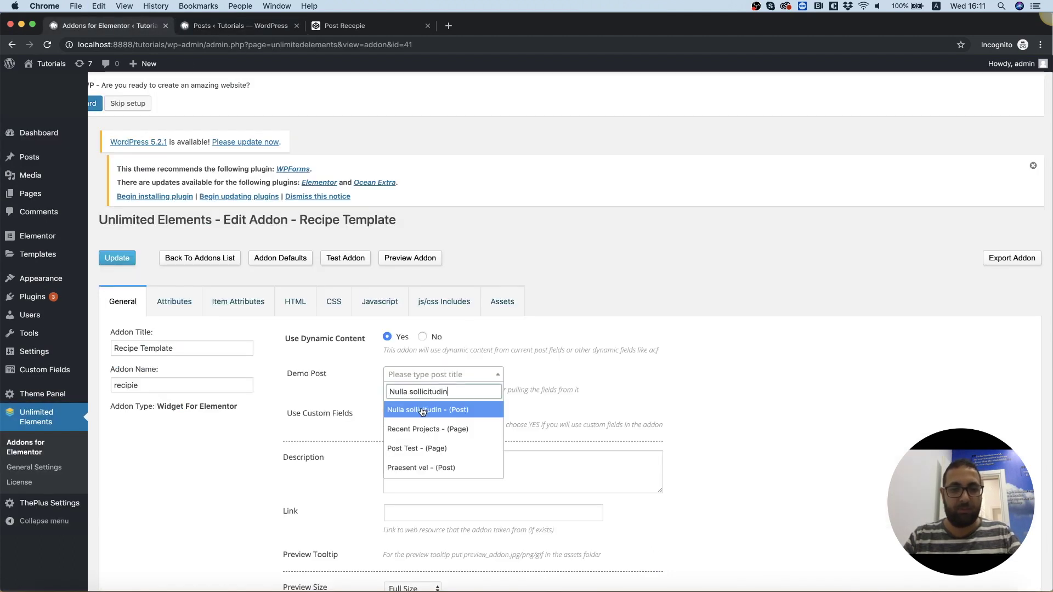
{"action": "left_click", "coordinate": [422, 411]}
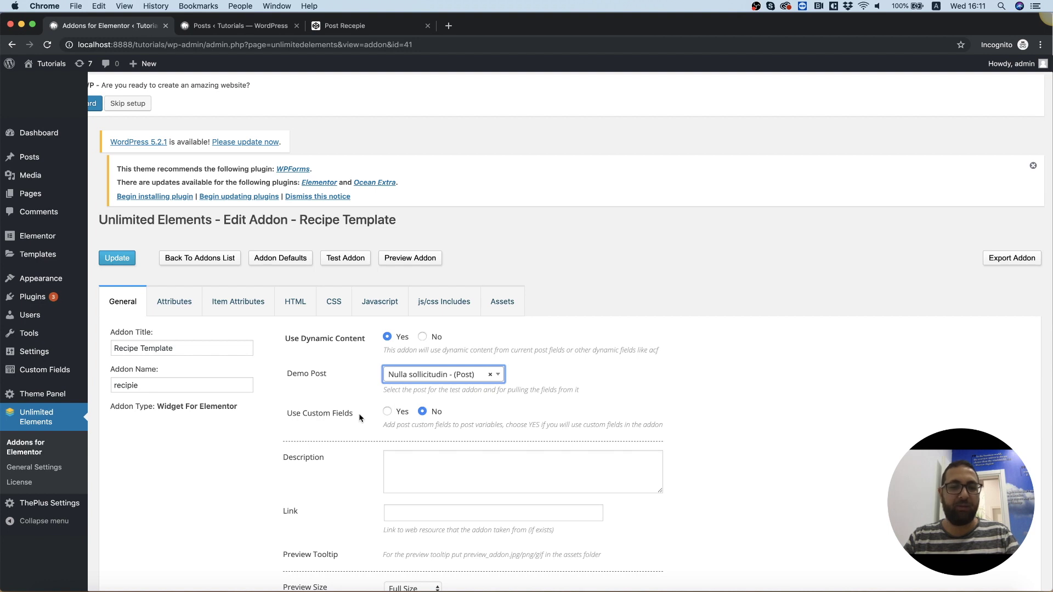
{"action": "left_click", "coordinate": [387, 415]}
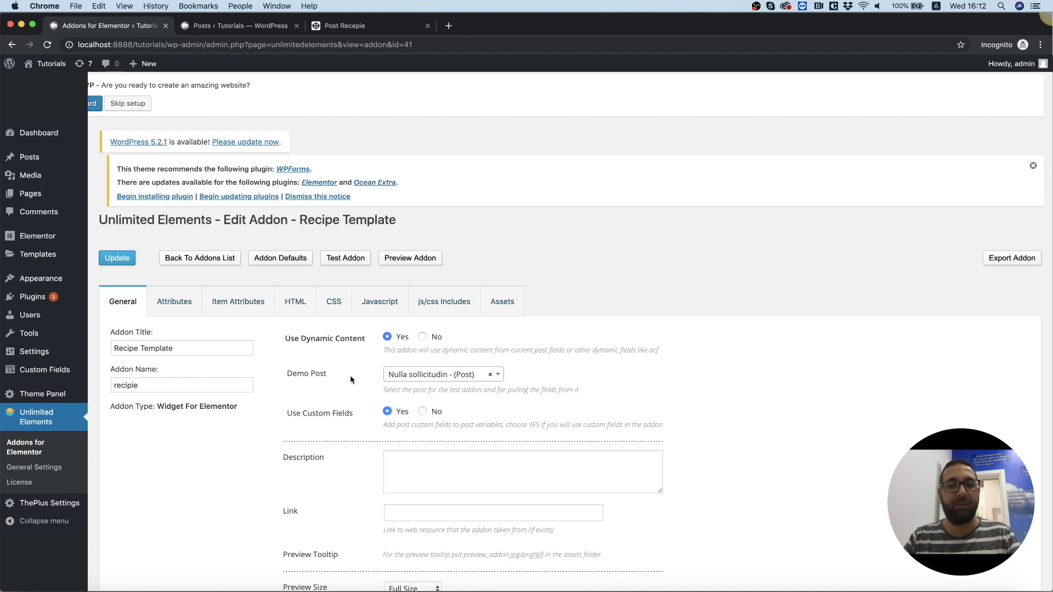
Step: Replace the addon's placeholder HTML with the CodePen recipe card HTML
{"action": "left_click", "coordinate": [288, 308]}
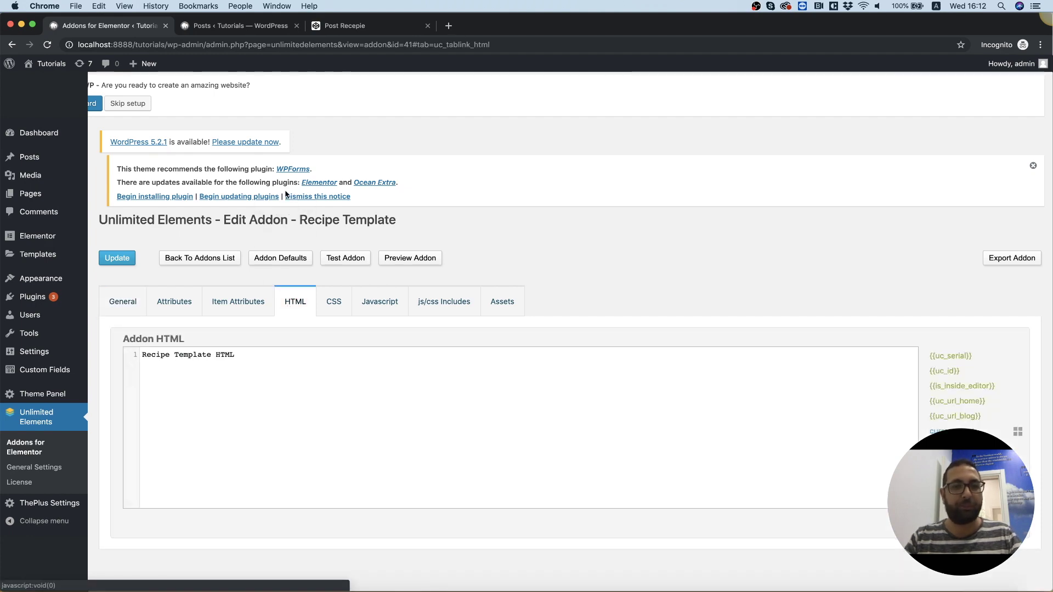
{"action": "left_click", "coordinate": [341, 26]}
{"action": "left_click", "coordinate": [139, 168]}
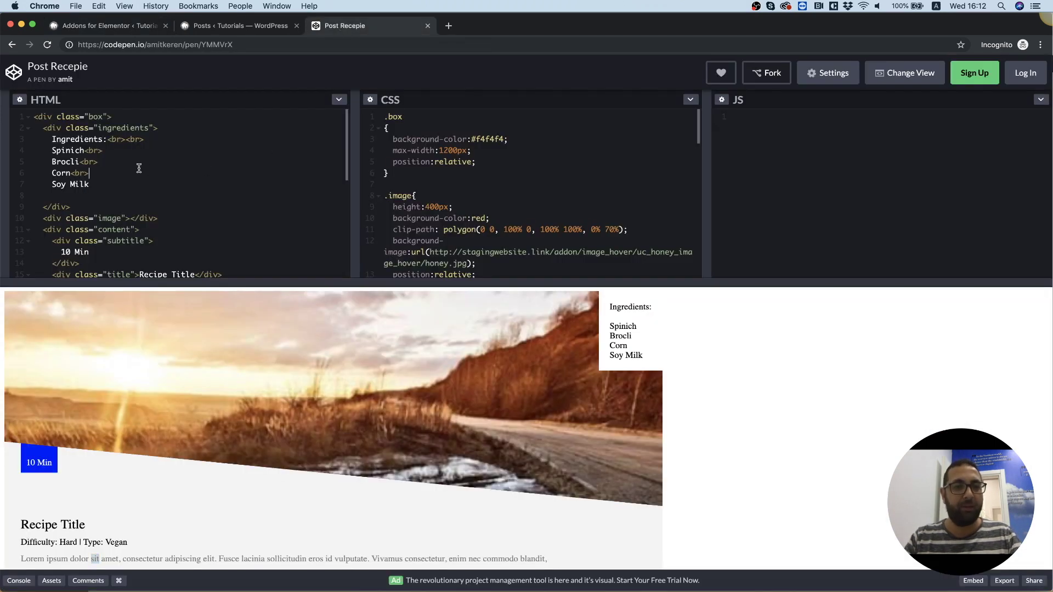
{"action": "key", "text": "super+a"}
{"action": "key", "text": "super+c"}
{"action": "left_click", "coordinate": [120, 26]}
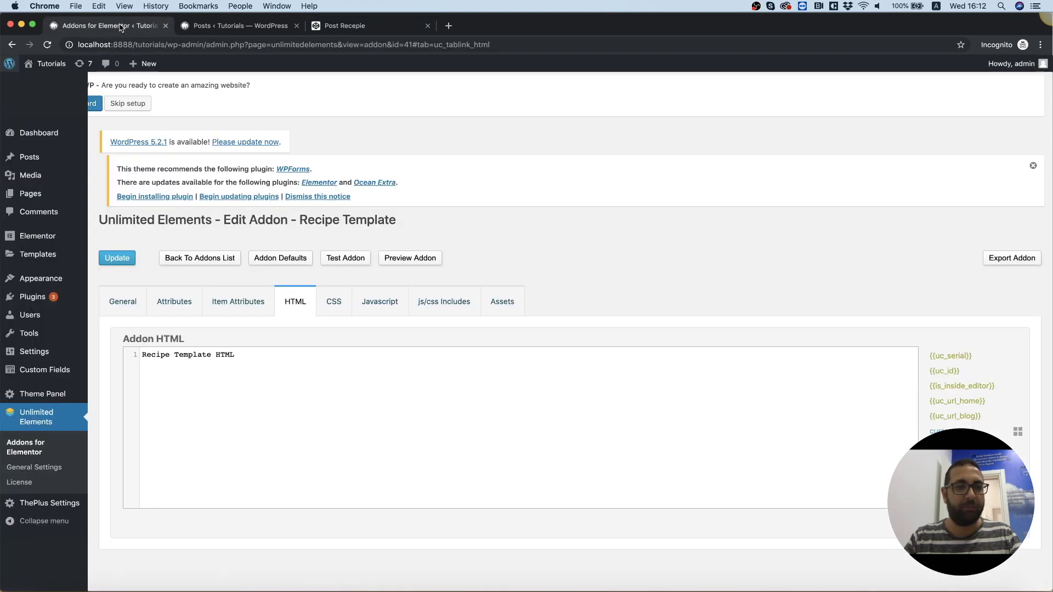
{"action": "left_click", "coordinate": [271, 385]}
{"action": "key", "text": "super+a"}
{"action": "key", "text": "super+v"}
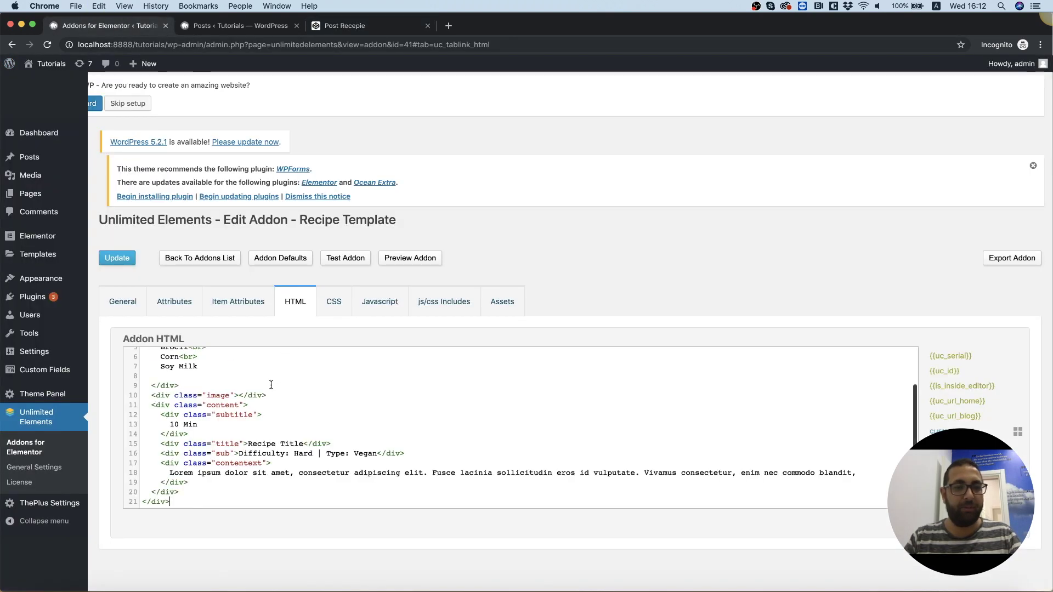
Step: Paste the CodePen recipe card CSS into the addon's empty CSS editor
{"action": "left_click", "coordinate": [334, 302]}
{"action": "left_click", "coordinate": [350, 26]}
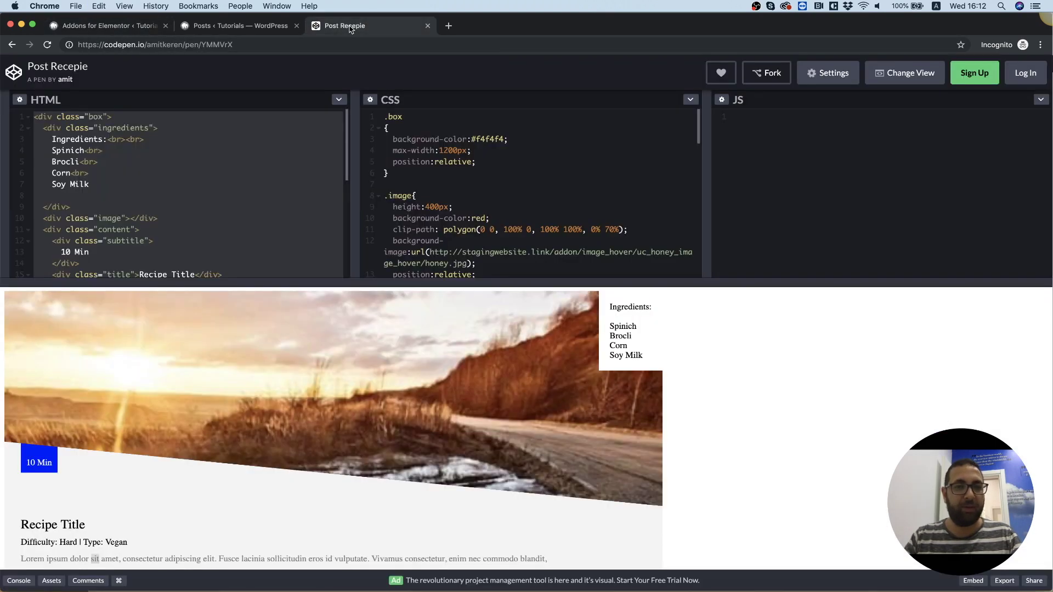
{"action": "left_click", "coordinate": [472, 158]}
{"action": "key", "text": "super+a"}
{"action": "key", "text": "super+c"}
{"action": "left_click", "coordinate": [103, 28]}
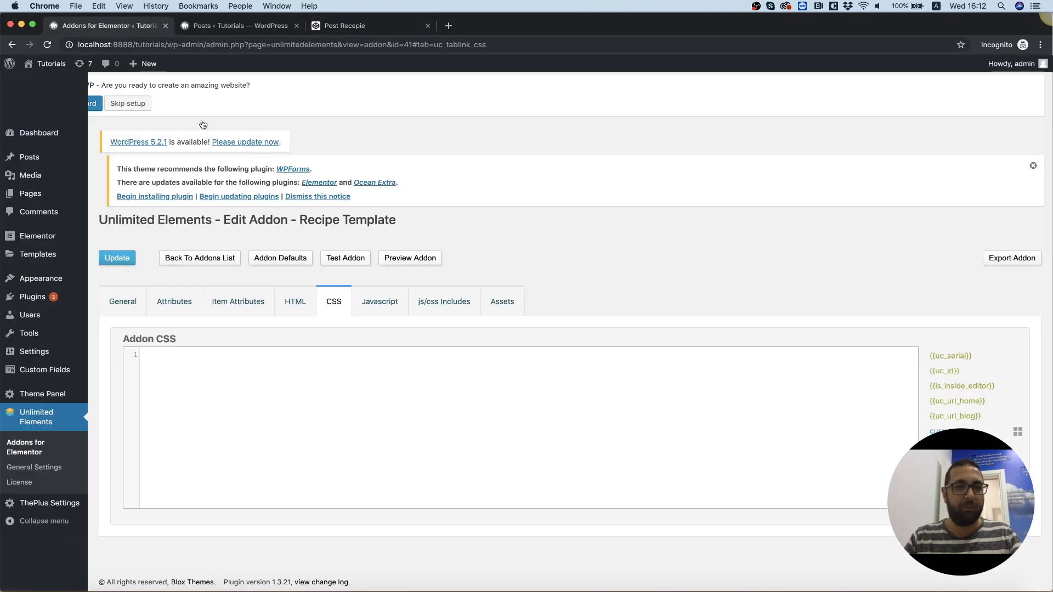
{"action": "left_click", "coordinate": [272, 403]}
{"action": "key", "text": "super+v"}
{"action": "scroll", "coordinate": [272, 402], "scroll_direction": "down", "scroll_amount": 2}
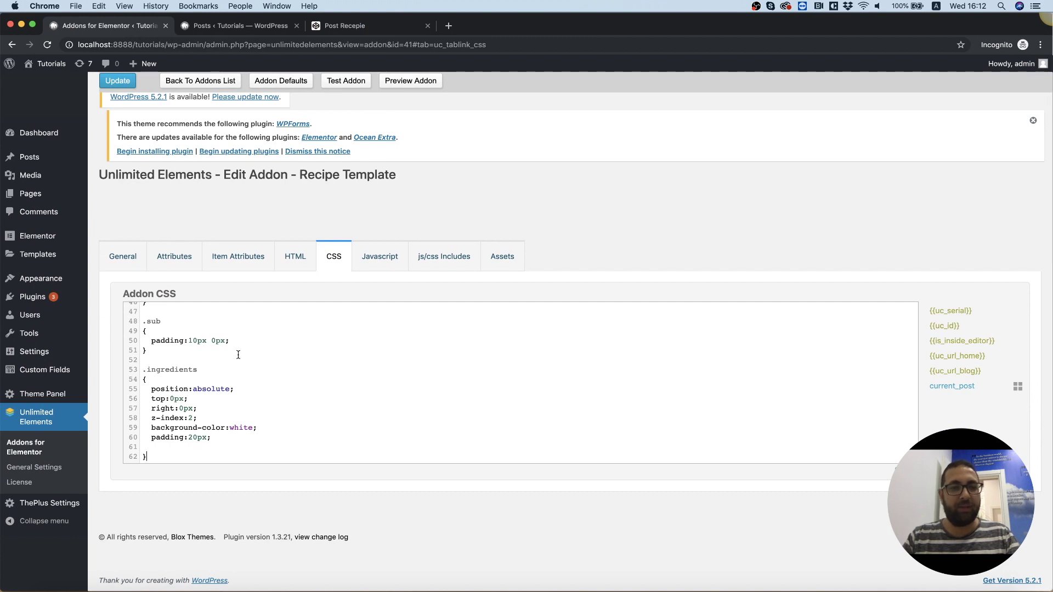
{"action": "scroll", "coordinate": [238, 355], "scroll_direction": "up", "scroll_amount": 15}
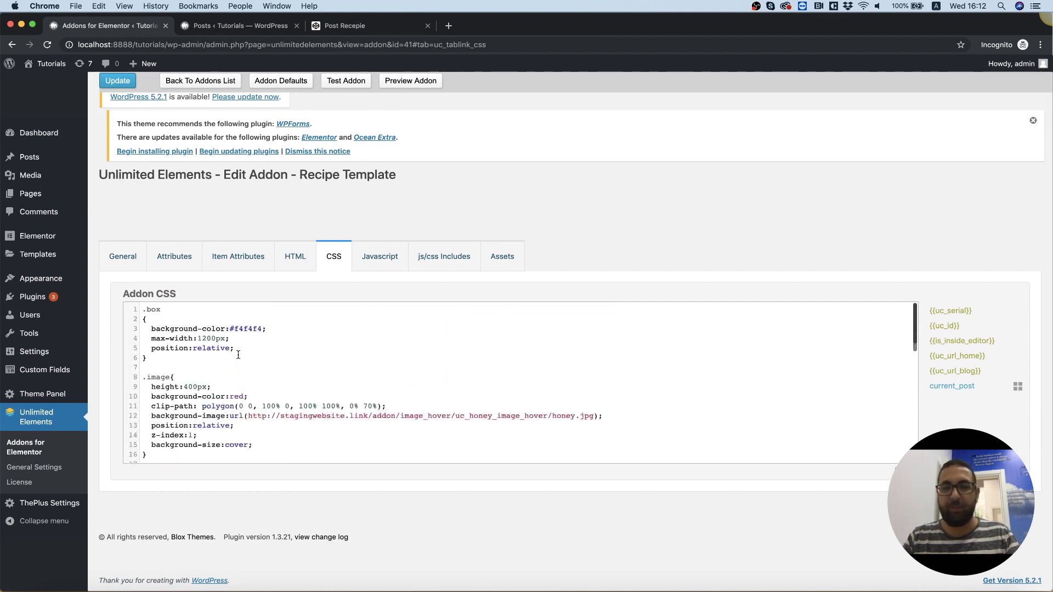
Step: Replace the honey.jpg URL in the .image CSS rule with {{current_post.image}}
{"action": "scroll", "coordinate": [238, 354], "scroll_direction": "down", "scroll_amount": 6}
{"action": "scroll", "coordinate": [238, 355], "scroll_direction": "up", "scroll_amount": 6}
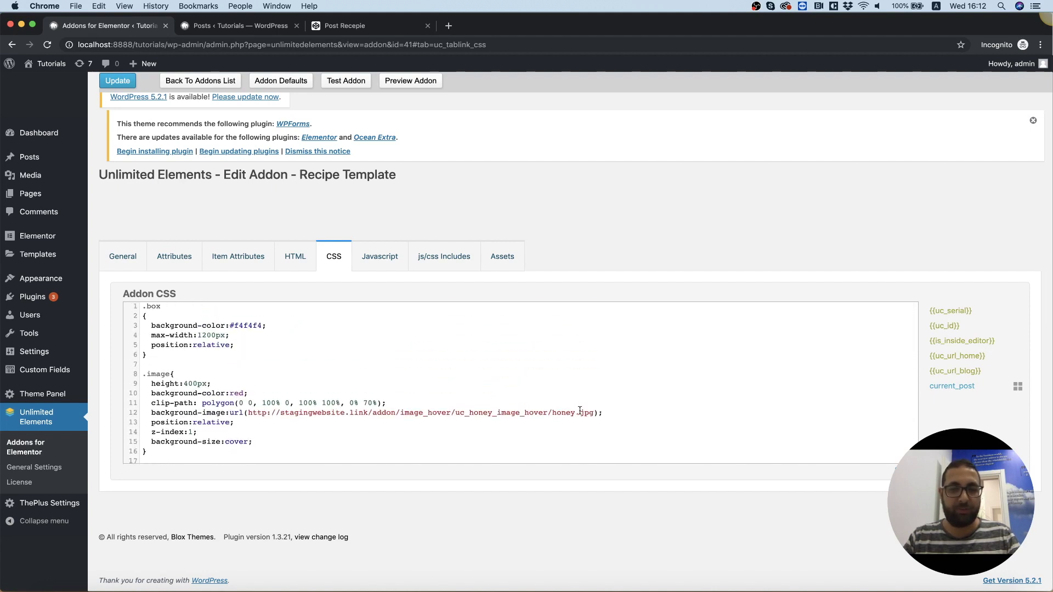
{"action": "left_click", "coordinate": [598, 413]}
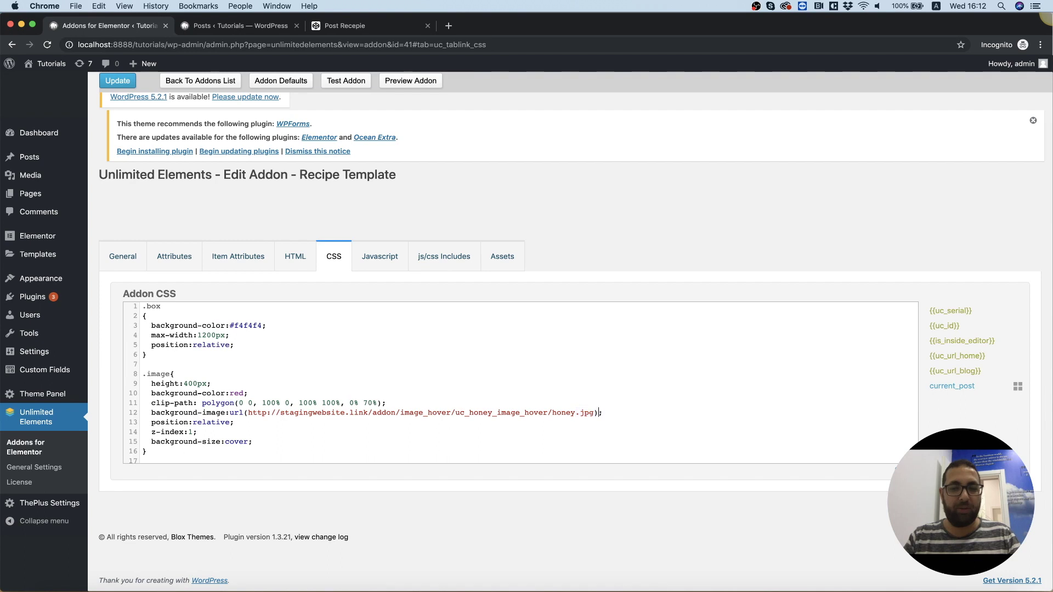
{"action": "key", "text": "shift+Left"}
{"action": "key", "text": "shift+Left"}
{"action": "key", "text": "shift+Left"}
{"action": "key", "text": "shift+Left"}
{"action": "key", "text": "shift+Left"}
{"action": "key", "text": "shift+Left"}
{"action": "key", "text": "shift+Left"}
{"action": "key", "text": "shift+Left"}
{"action": "key", "text": "shift+Left"}
{"action": "key", "text": "shift+Left"}
{"action": "key", "text": "shift+Left"}
{"action": "key", "text": "shift+Left"}
{"action": "key", "text": "shift+Left"}
{"action": "key", "text": "shift+Left"}
{"action": "key", "text": "shift+Left"}
{"action": "key", "text": "shift+Left"}
{"action": "key", "text": "shift+Left"}
{"action": "key", "text": "shift+Left"}
{"action": "key", "text": "shift+Left"}
{"action": "key", "text": "shift+Left"}
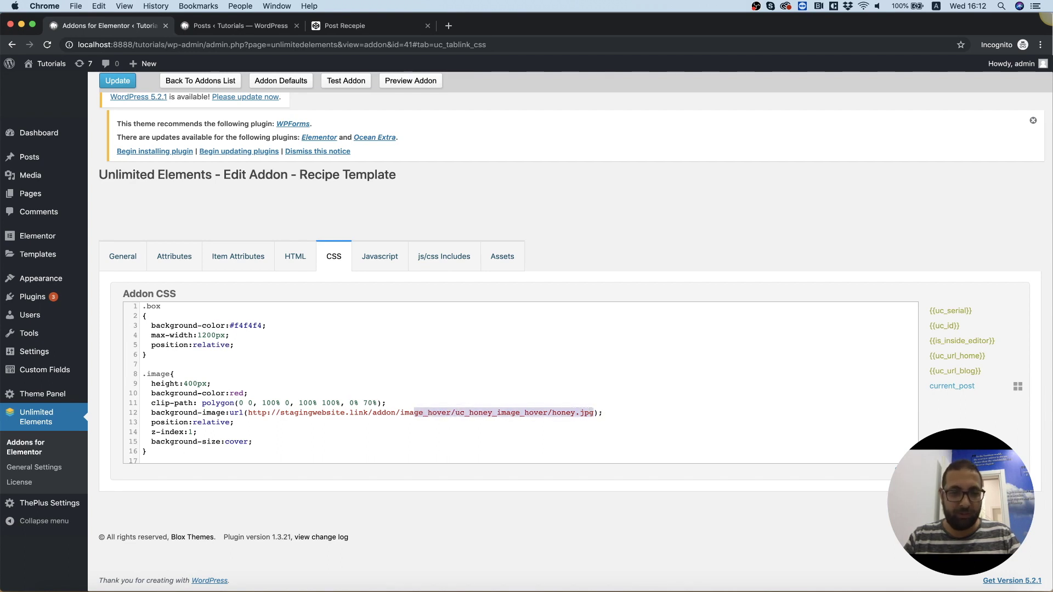
{"action": "key", "text": "shift+Left"}
{"action": "key", "text": "shift+Left"}
{"action": "key", "text": "shift+Left"}
{"action": "key", "text": "shift+Left"}
{"action": "key", "text": "shift+Left"}
{"action": "key", "text": "shift+Left"}
{"action": "key", "text": "shift+Left"}
{"action": "key", "text": "shift+Left"}
{"action": "key", "text": "shift+Left"}
{"action": "key", "text": "shift+Left"}
{"action": "key", "text": "shift+Left"}
{"action": "key", "text": "shift+Left"}
{"action": "key", "text": "shift+Left"}
{"action": "key", "text": "shift+Left"}
{"action": "key", "text": "shift+Left"}
{"action": "key", "text": "shift+Left"}
{"action": "key", "text": "shift+Left"}
{"action": "key", "text": "shift+Left"}
{"action": "key", "text": "shift+Left"}
{"action": "key", "text": "shift+Left"}
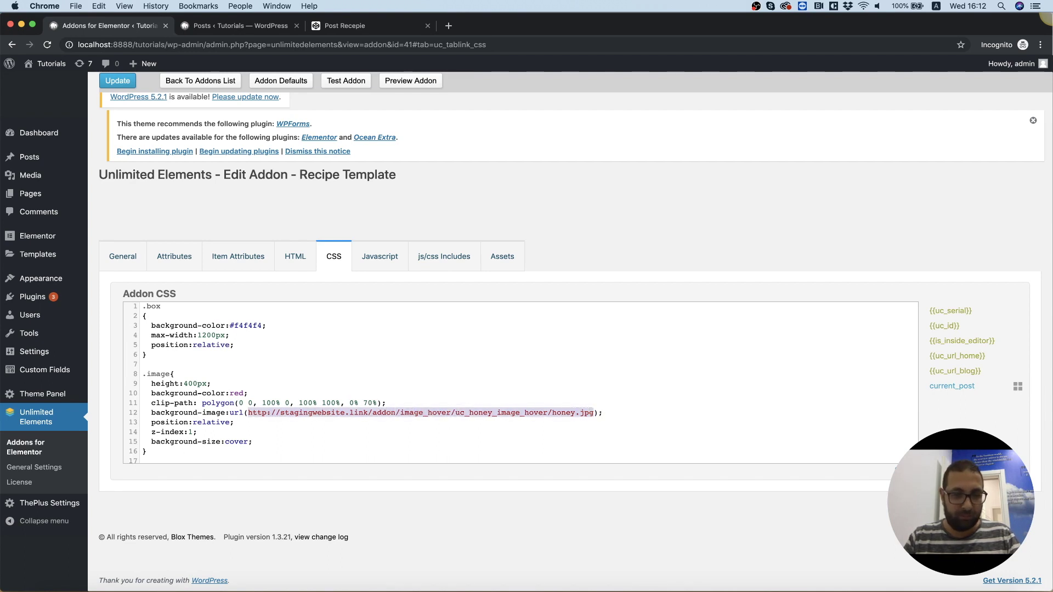
{"action": "left_click", "coordinate": [1018, 388]}
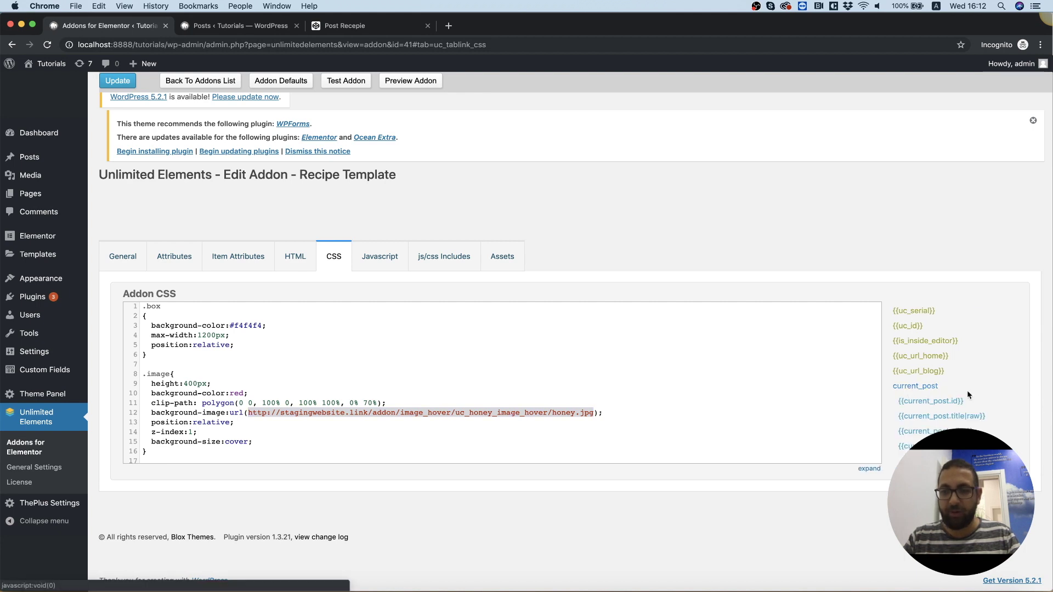
{"action": "scroll", "coordinate": [968, 394], "scroll_direction": "down", "scroll_amount": 1}
{"action": "scroll", "coordinate": [968, 395], "scroll_direction": "down", "scroll_amount": 5}
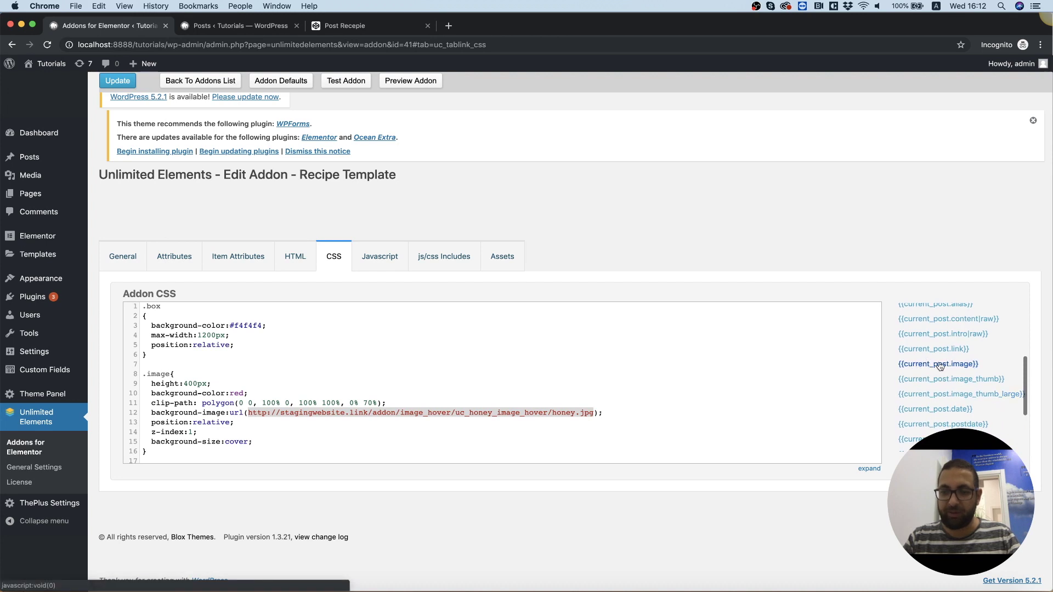
{"action": "left_click", "coordinate": [947, 365]}
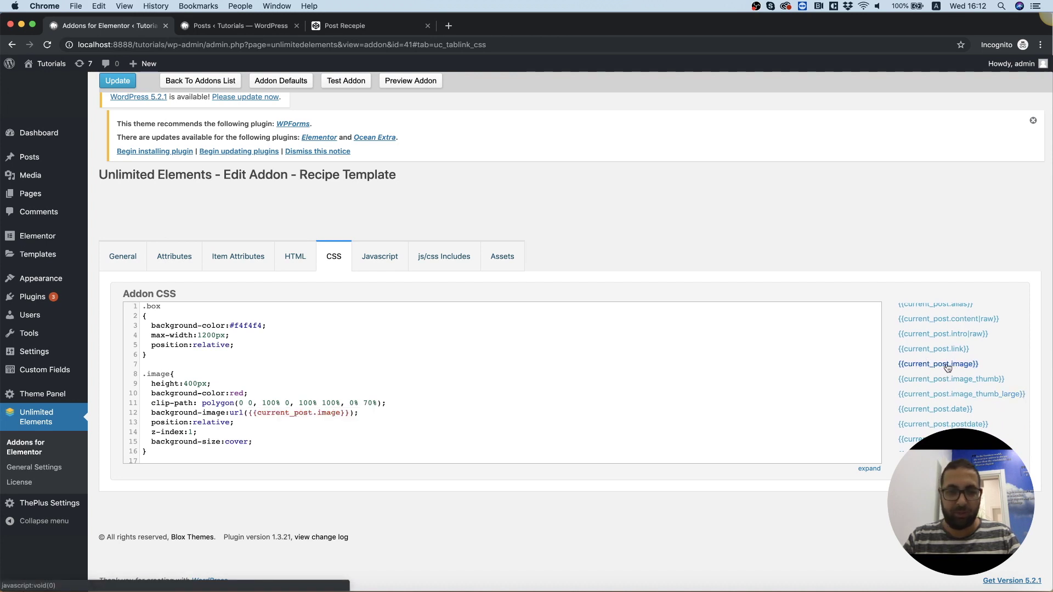
{"action": "left_click", "coordinate": [295, 261]}
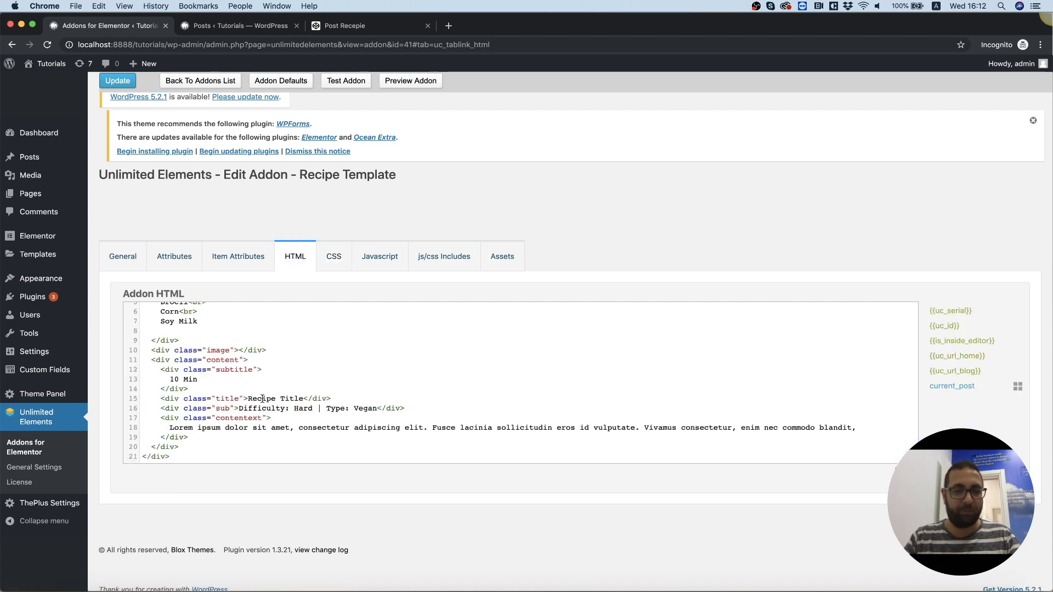
Step: Replace the four hard-coded ingredient lines with {{current_post.cf_ingredients}}
{"action": "scroll", "coordinate": [263, 396], "scroll_direction": "up", "scroll_amount": 2}
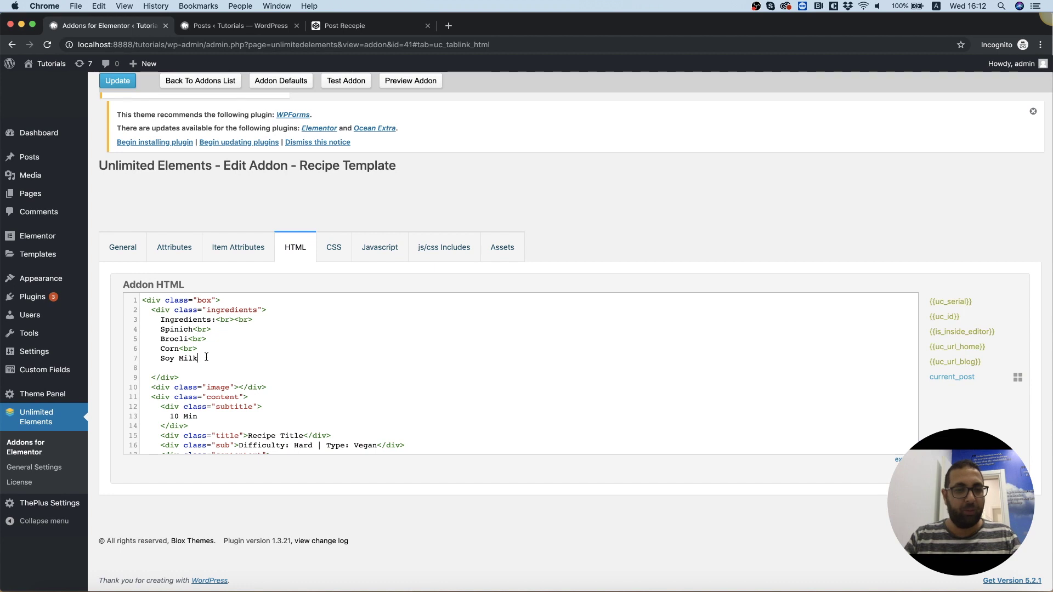
{"action": "left_click_drag", "start_coordinate": [206, 357], "coordinate": [156, 331]}
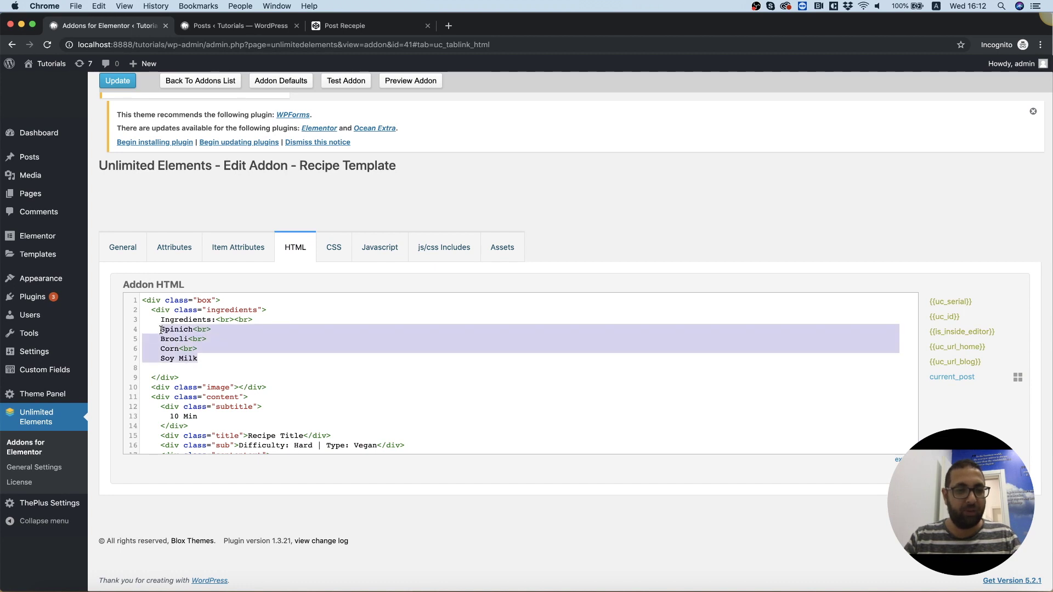
{"action": "left_click", "coordinate": [1018, 379]}
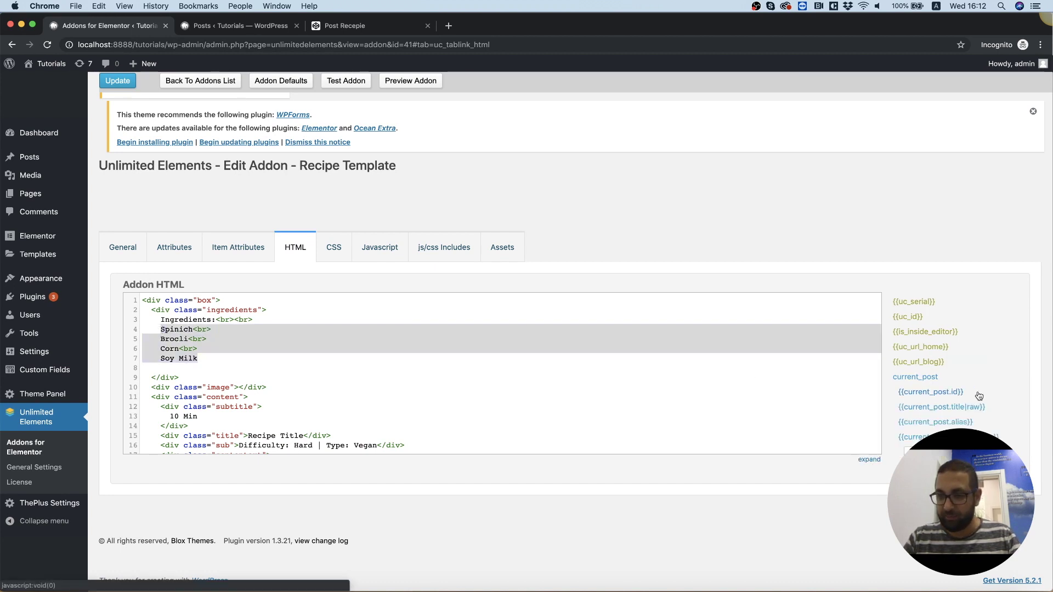
{"action": "scroll", "coordinate": [971, 400], "scroll_direction": "down", "scroll_amount": 5}
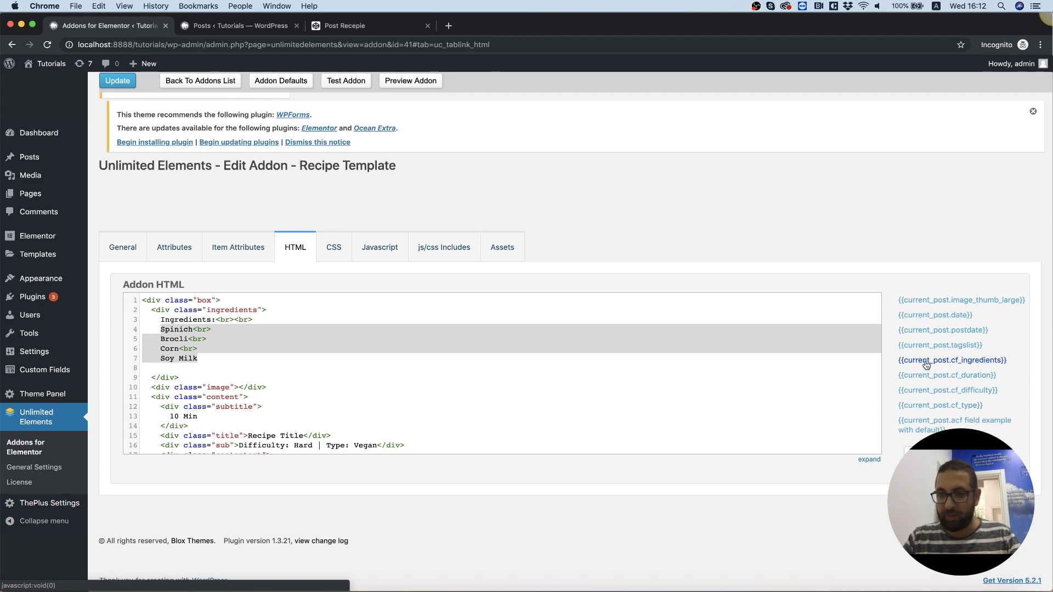
{"action": "left_click", "coordinate": [963, 365]}
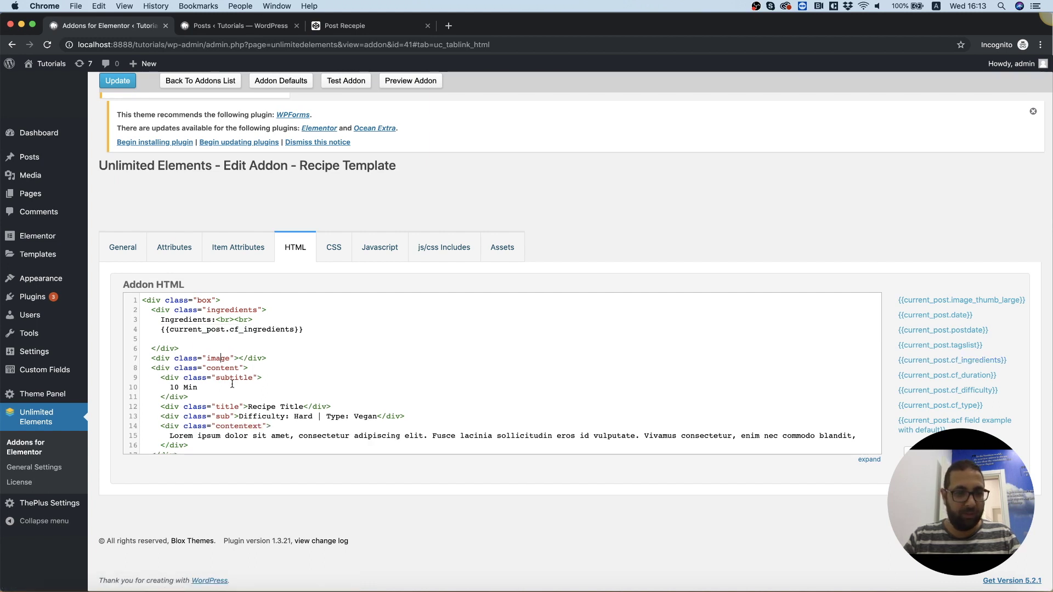
Step: Swap '10 Min' for {{current_post.cf_duration}} and make the ingredients placeholder output |raw
{"action": "scroll", "coordinate": [232, 384], "scroll_direction": "down", "scroll_amount": 1}
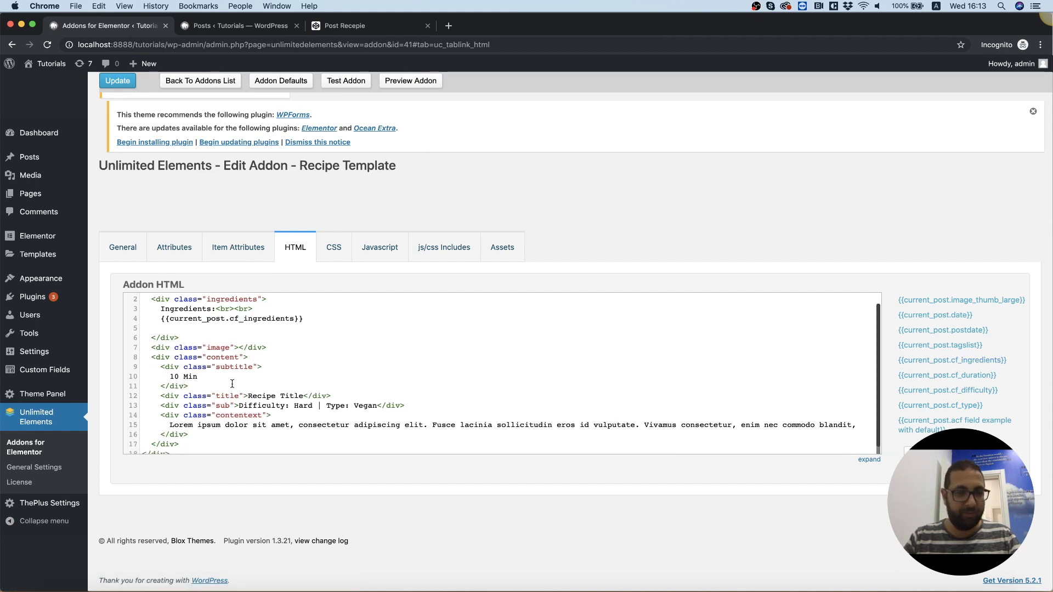
{"action": "double_click", "coordinate": [201, 379]}
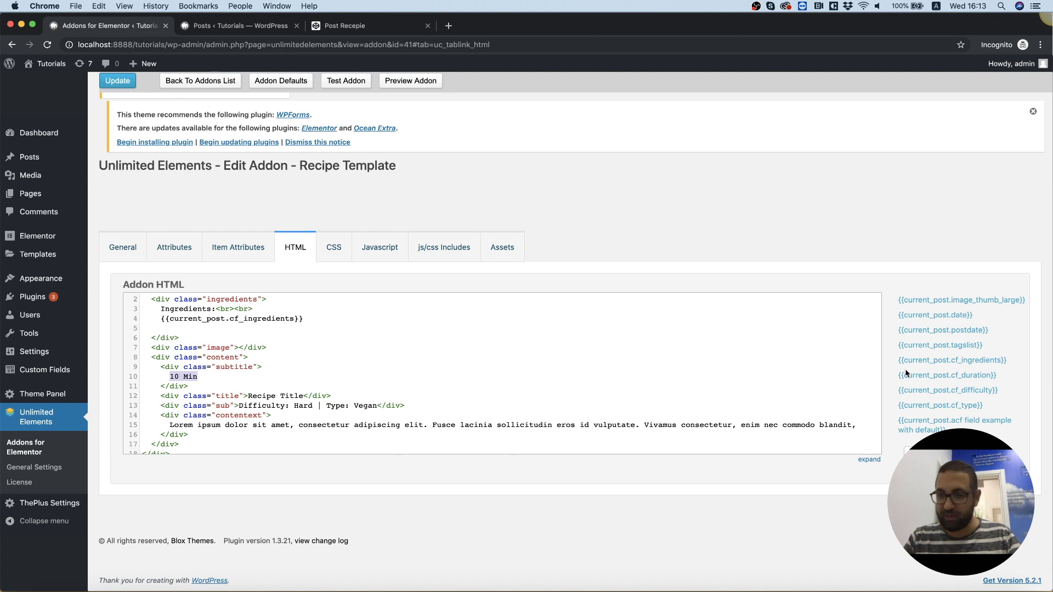
{"action": "left_click", "coordinate": [975, 378]}
{"action": "left_click", "coordinate": [294, 320]}
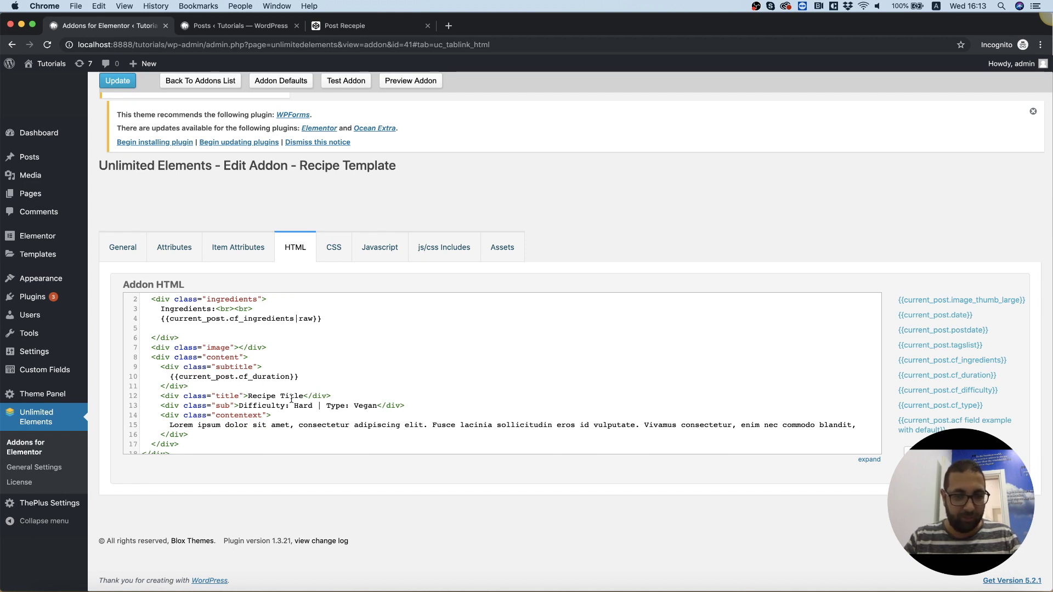
Step: Replace the sample 'Recipe Title' with the post's title|raw field
{"action": "left_click_drag", "start_coordinate": [303, 396], "coordinate": [248, 396]}
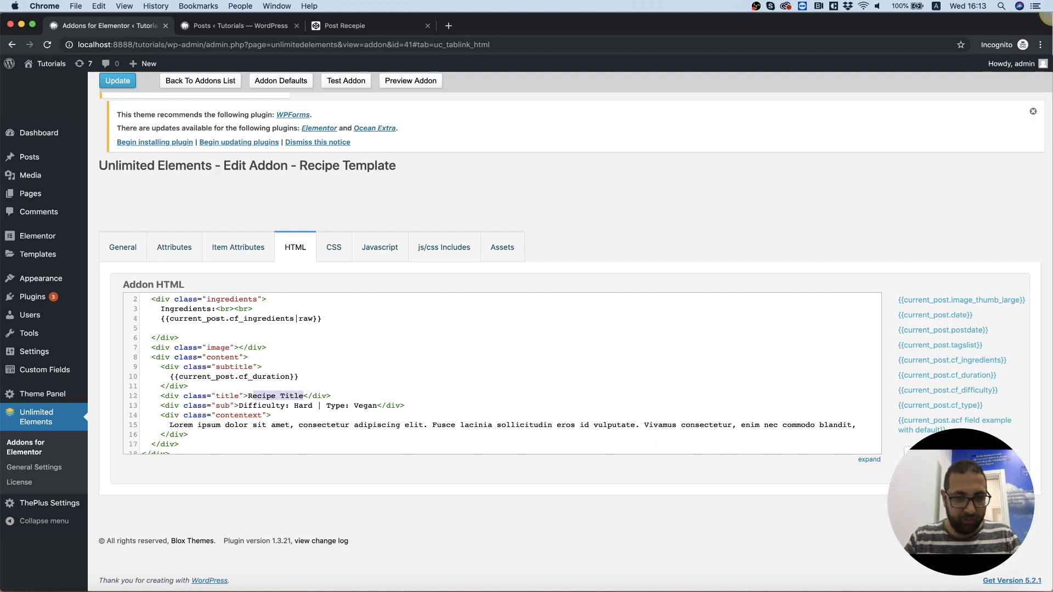
{"action": "scroll", "coordinate": [959, 403], "scroll_direction": "up", "scroll_amount": 5}
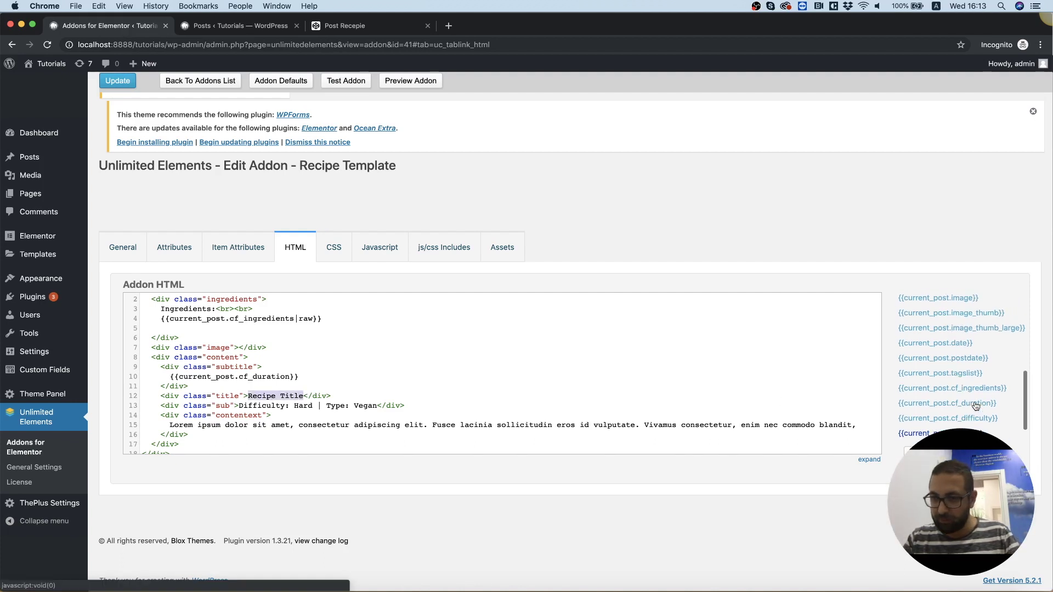
{"action": "scroll", "coordinate": [975, 406], "scroll_direction": "up", "scroll_amount": 3}
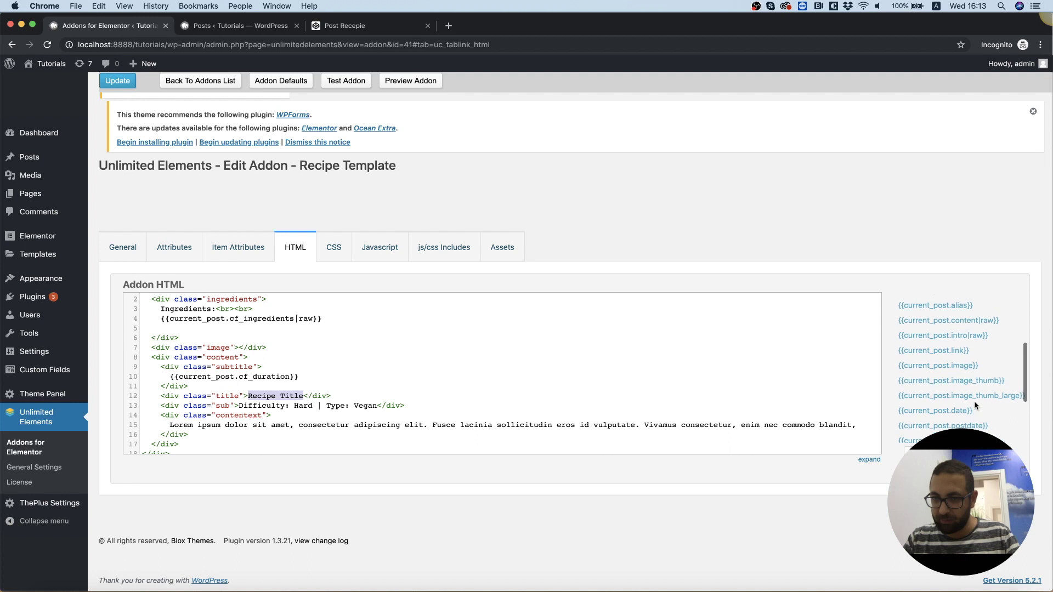
{"action": "scroll", "coordinate": [976, 406], "scroll_direction": "up", "scroll_amount": 1}
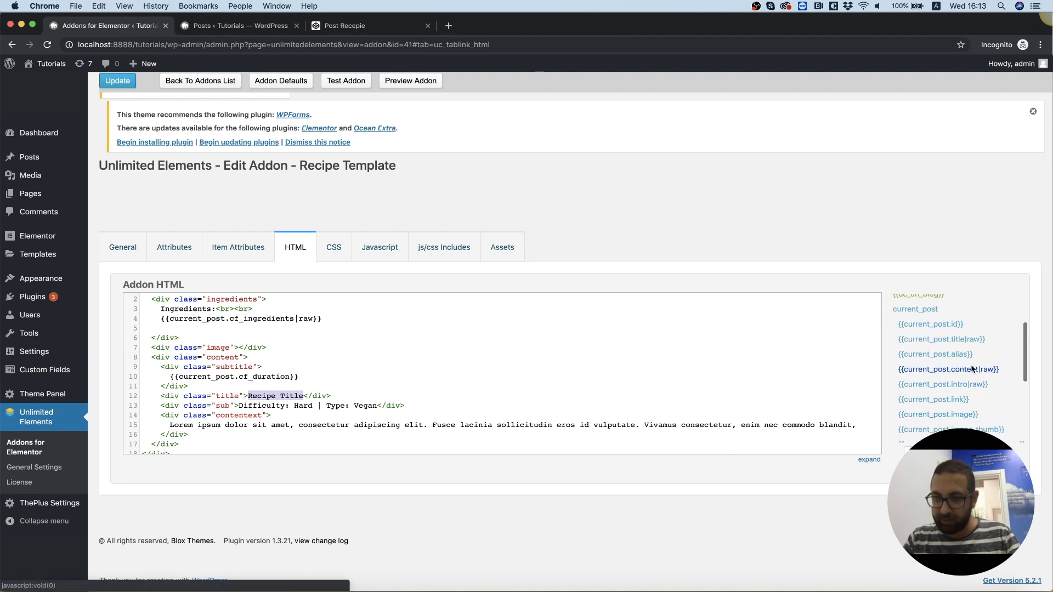
{"action": "left_click", "coordinate": [965, 343]}
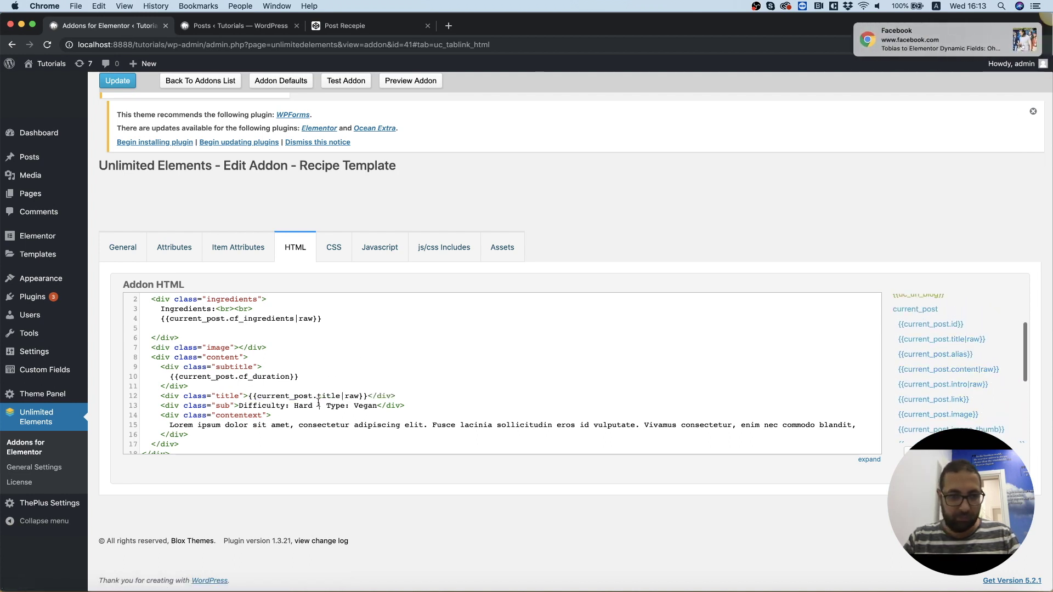
Step: Replace 'Hard' with cf_difficulty and 'Vegan' with the cf_type field
{"action": "left_click_drag", "start_coordinate": [313, 406], "coordinate": [294, 406]}
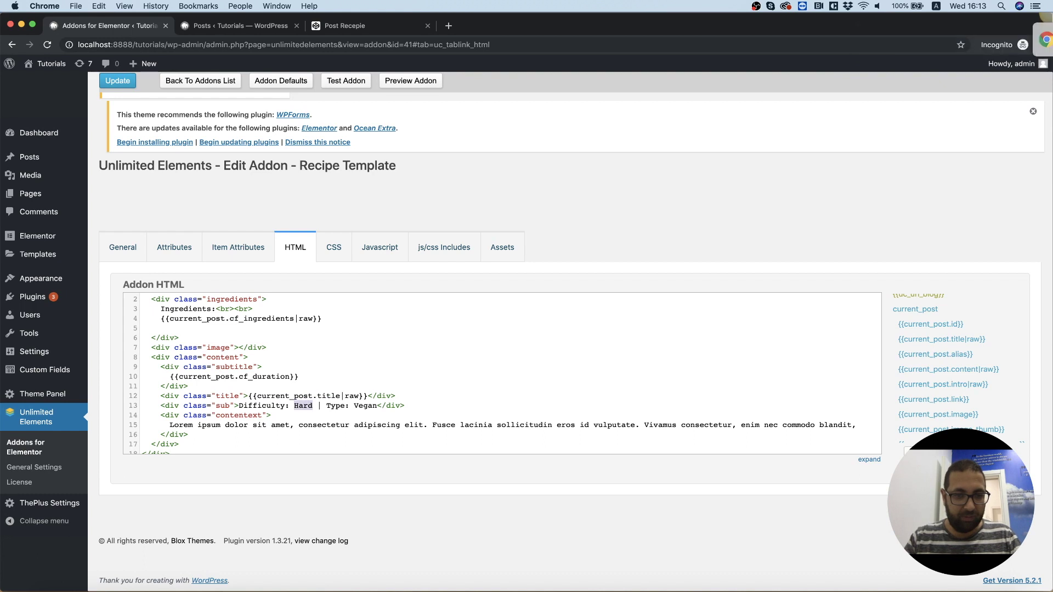
{"action": "scroll", "coordinate": [945, 395], "scroll_direction": "down", "scroll_amount": 3}
{"action": "scroll", "coordinate": [945, 396], "scroll_direction": "down", "scroll_amount": 3}
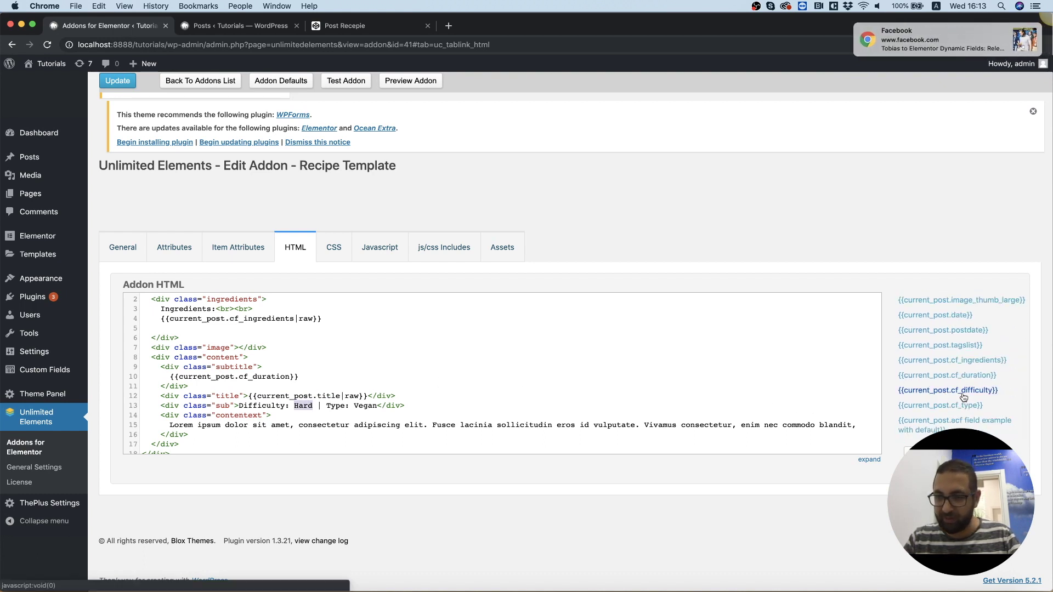
{"action": "left_click", "coordinate": [954, 390]}
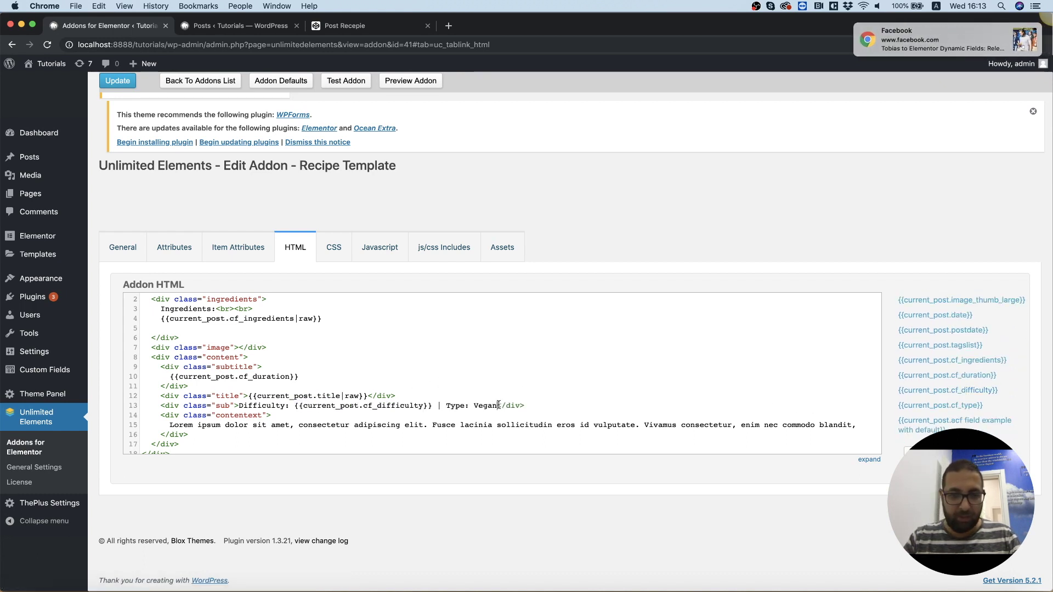
{"action": "left_click_drag", "start_coordinate": [479, 406], "coordinate": [473, 406]}
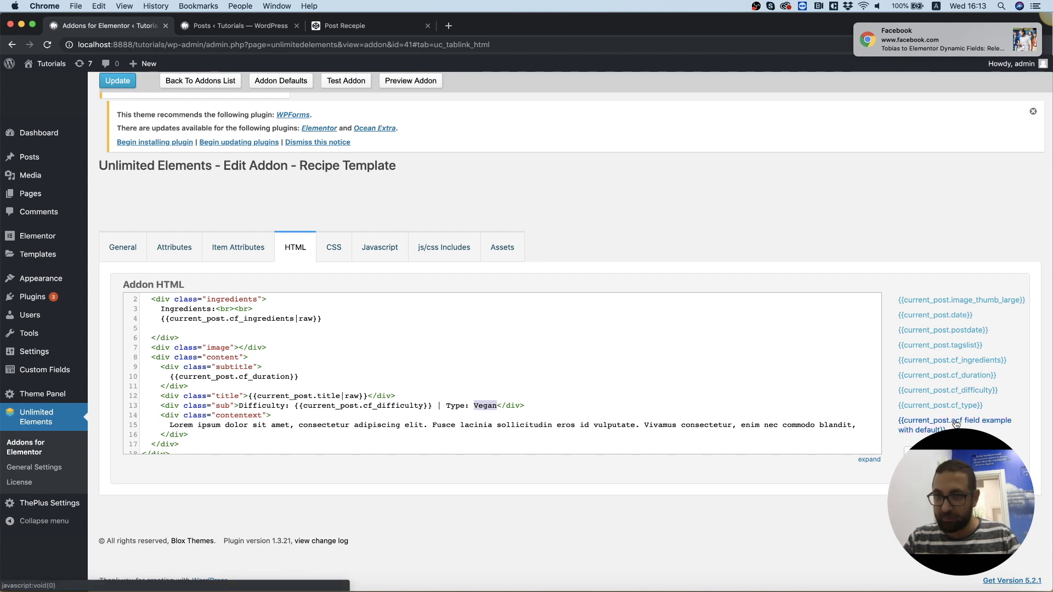
{"action": "scroll", "coordinate": [960, 421], "scroll_direction": "up", "scroll_amount": 2}
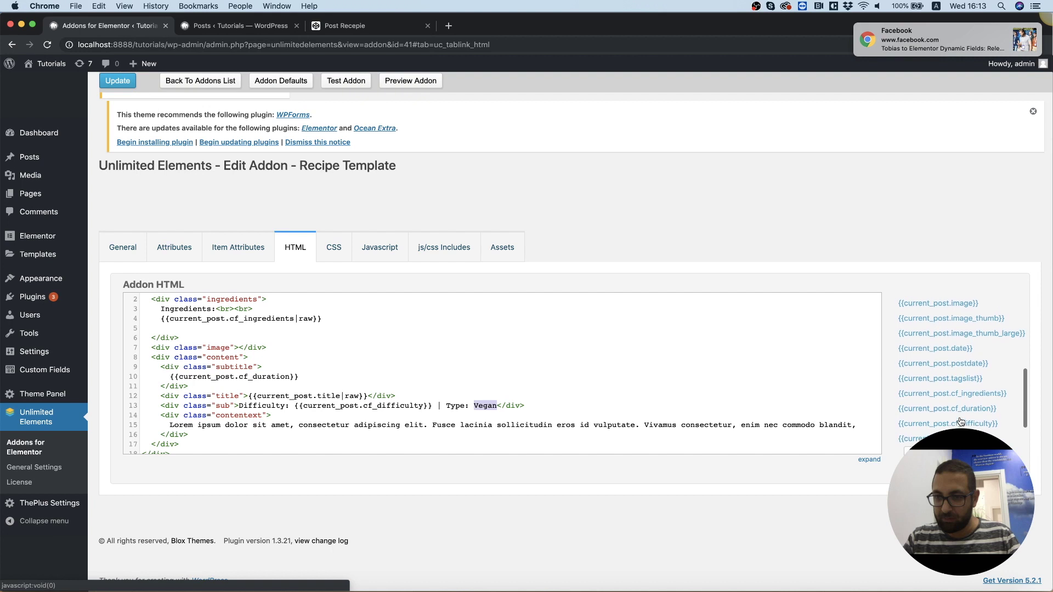
{"action": "scroll", "coordinate": [960, 420], "scroll_direction": "down", "scroll_amount": 2}
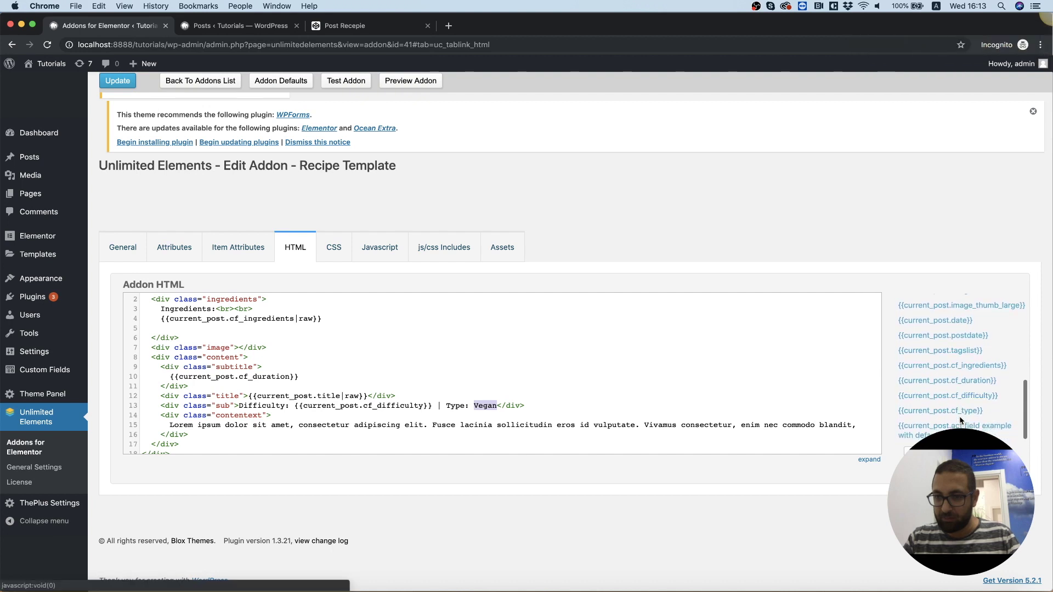
{"action": "left_click", "coordinate": [962, 412]}
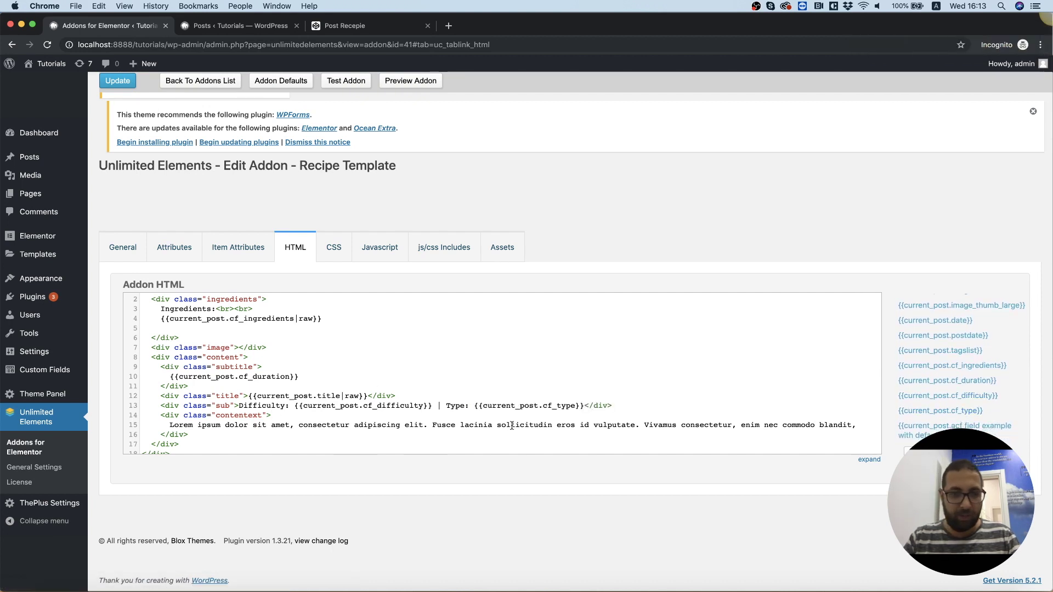
Step: Replace the Lorem ipsum line with the post's content|raw and update the addon
{"action": "left_click", "coordinate": [859, 425]}
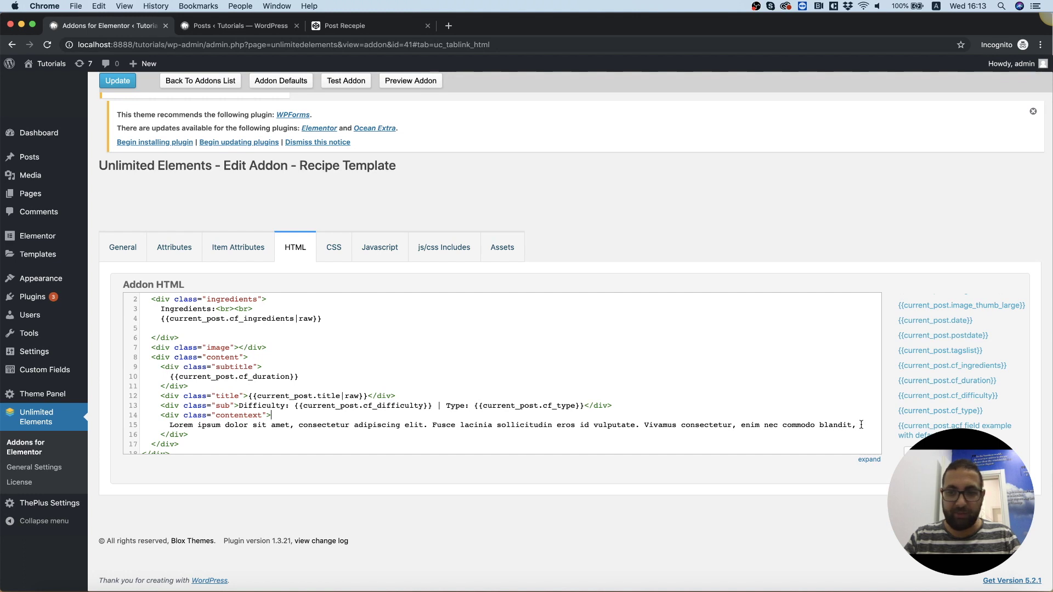
{"action": "key", "text": "shift+Home"}
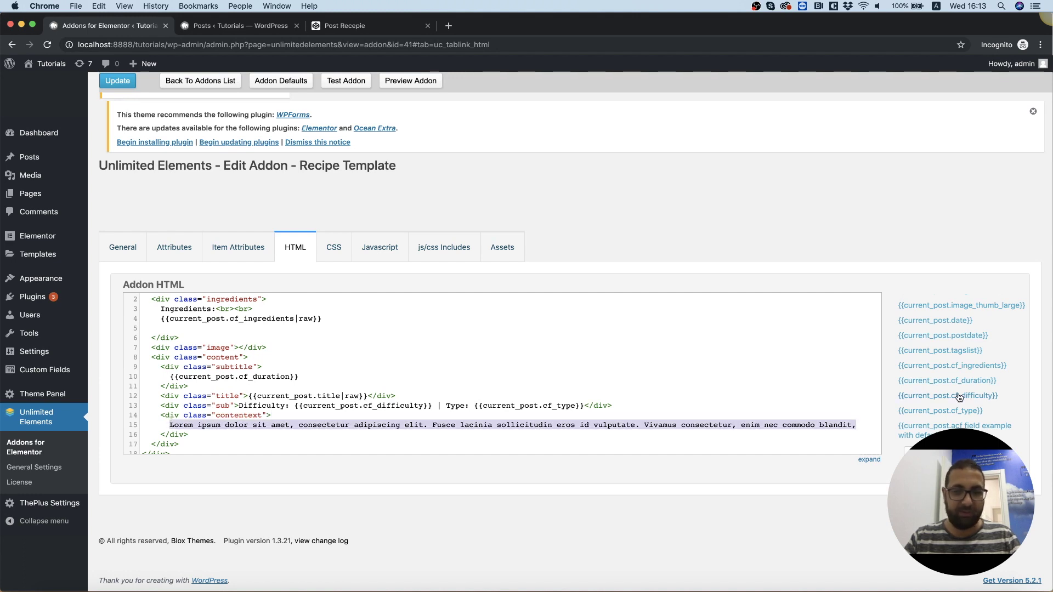
{"action": "scroll", "coordinate": [961, 395], "scroll_direction": "up", "scroll_amount": 3}
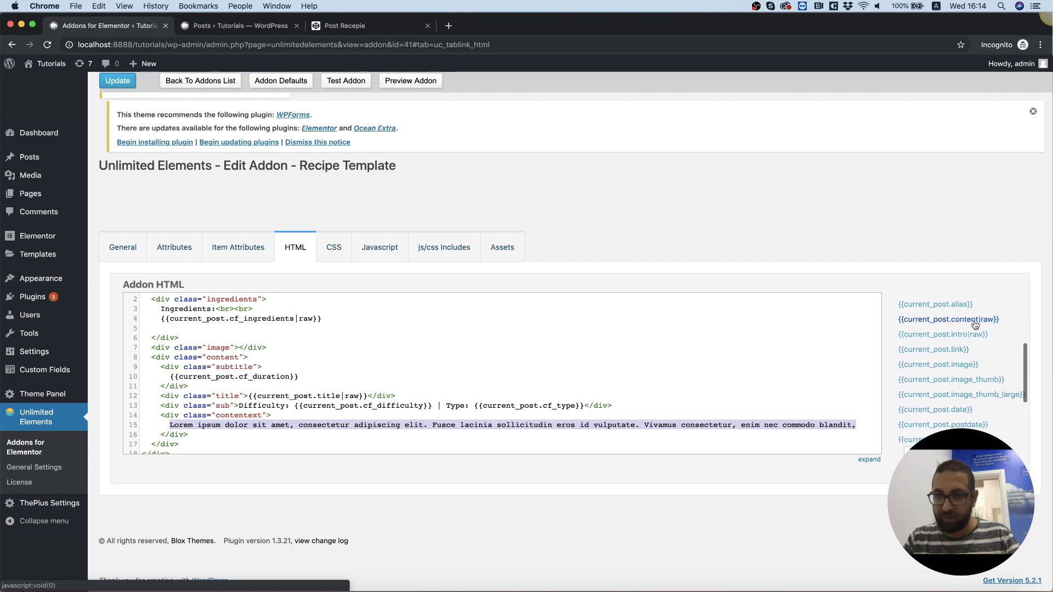
{"action": "left_click", "coordinate": [979, 323]}
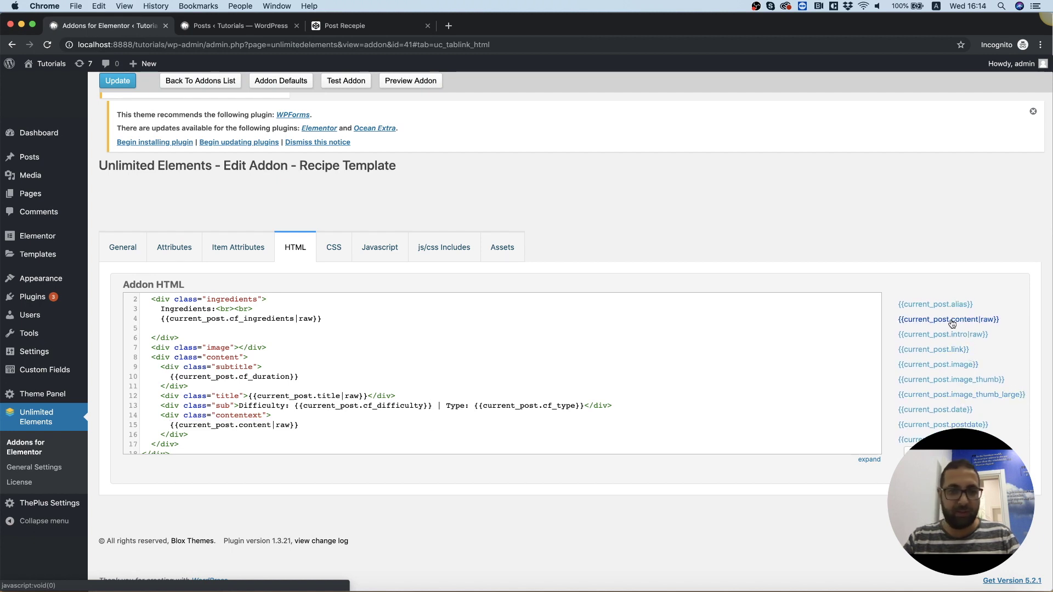
{"action": "scroll", "coordinate": [231, 433], "scroll_direction": "up", "scroll_amount": 1}
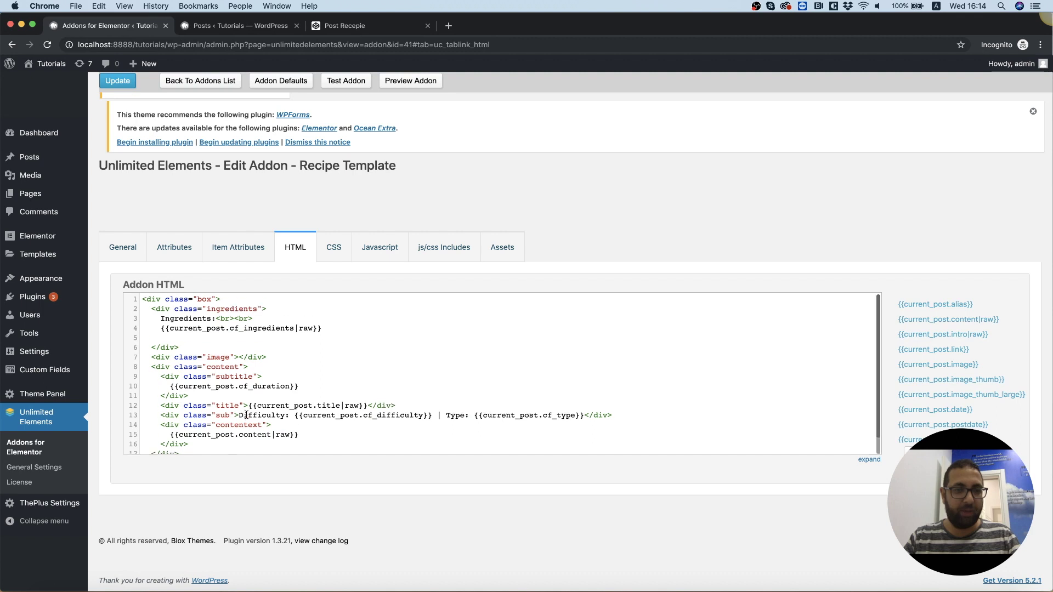
{"action": "scroll", "coordinate": [246, 415], "scroll_direction": "down", "scroll_amount": 2}
{"action": "left_click", "coordinate": [118, 81]}
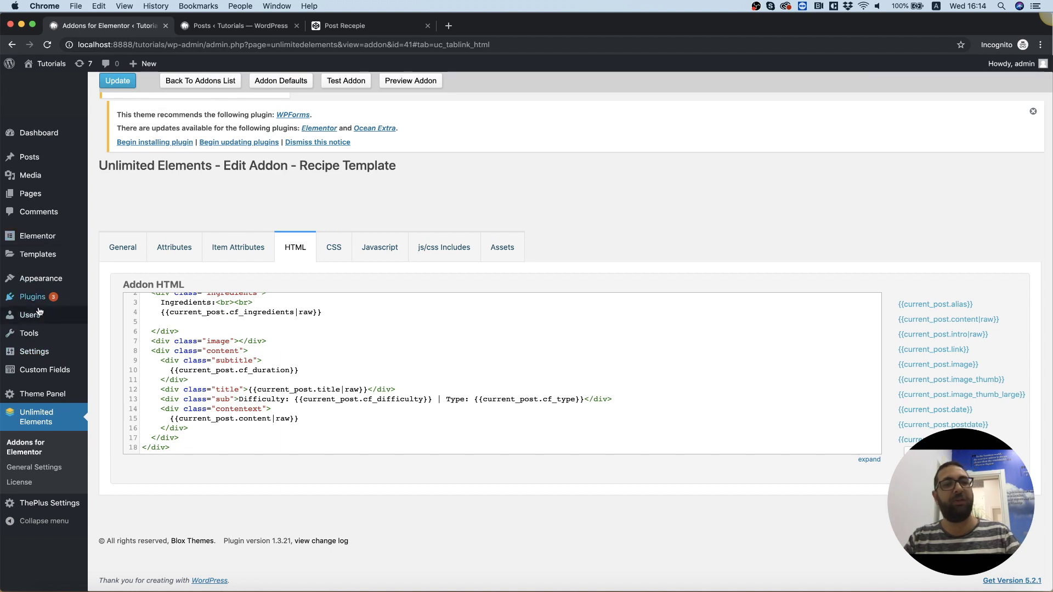
Step: Create a new single-post template named 'Recipie' and dismiss the template library
{"action": "mouse_move", "coordinate": [51, 351]}
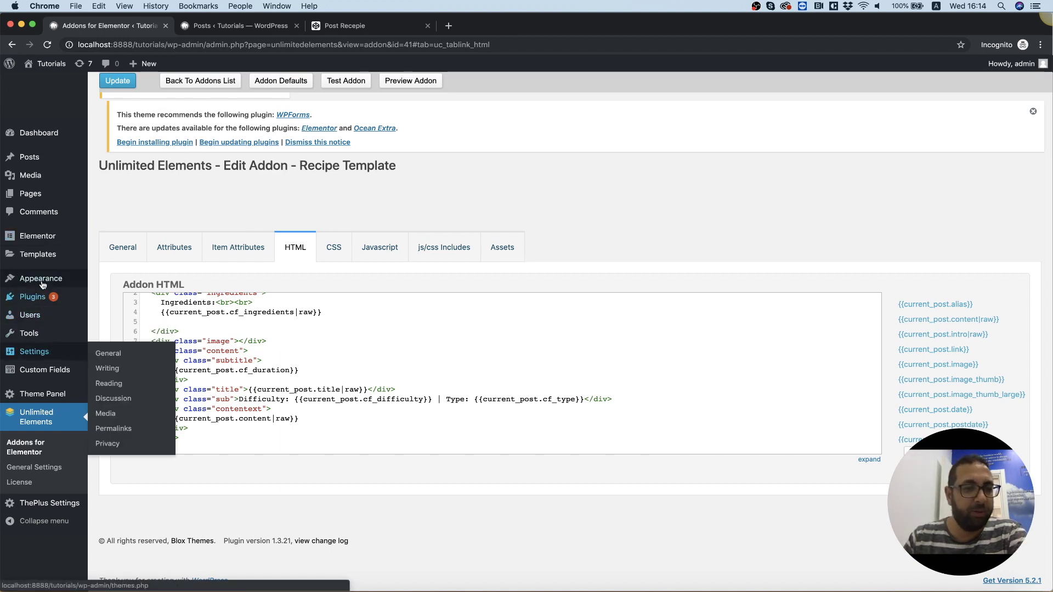
{"action": "mouse_move", "coordinate": [38, 260]}
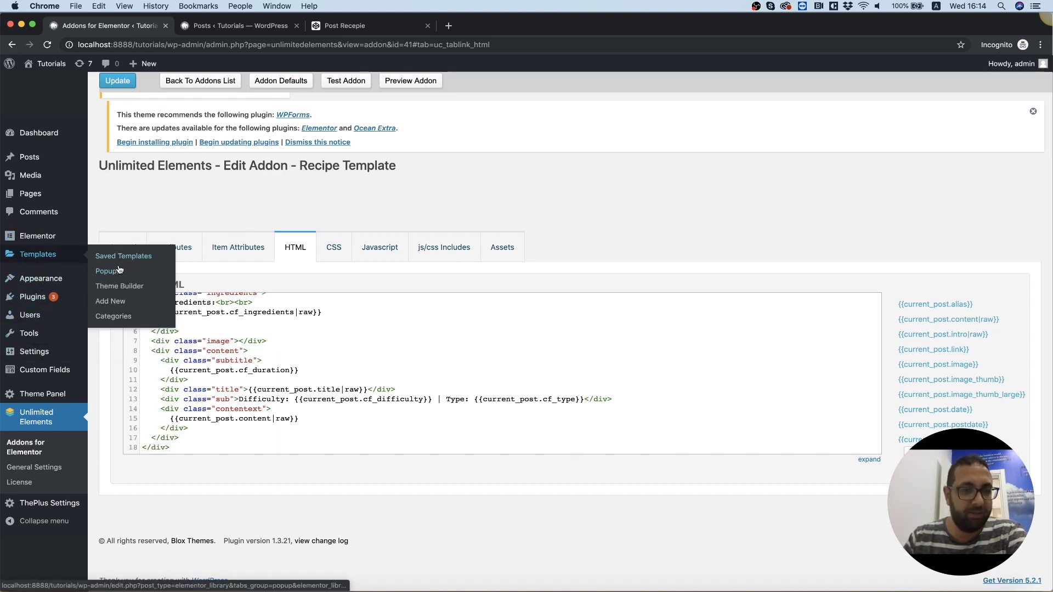
{"action": "left_click", "coordinate": [120, 287]}
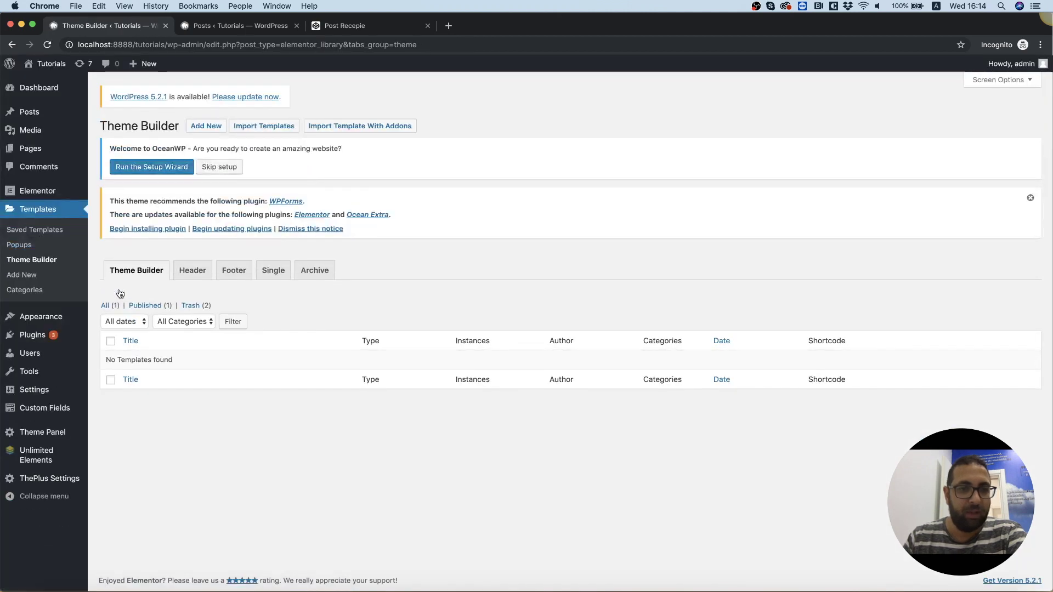
{"action": "left_click", "coordinate": [273, 274]}
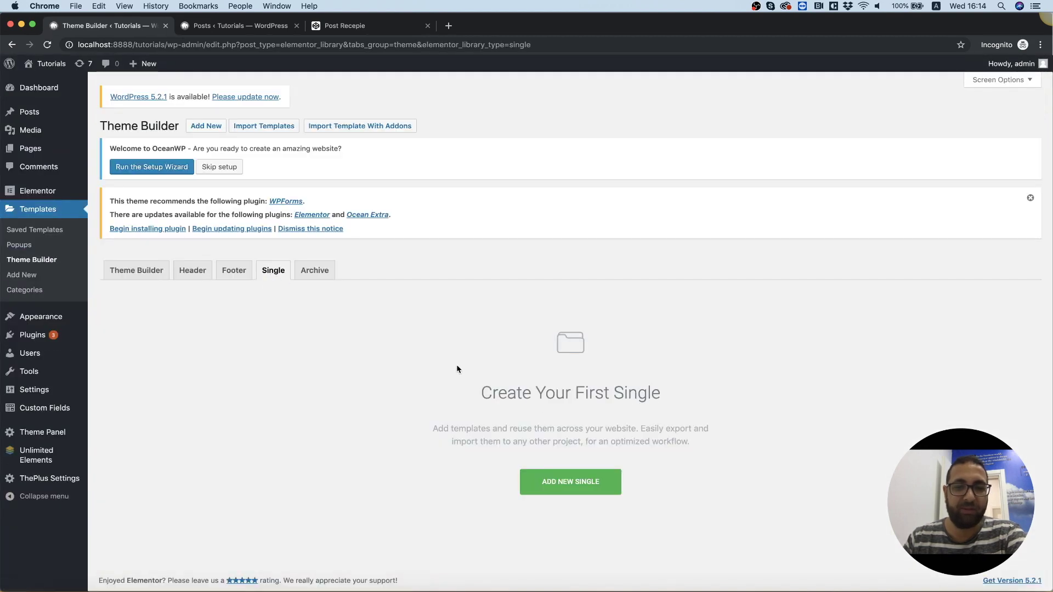
{"action": "left_click", "coordinate": [559, 484]}
{"action": "left_click", "coordinate": [571, 387]}
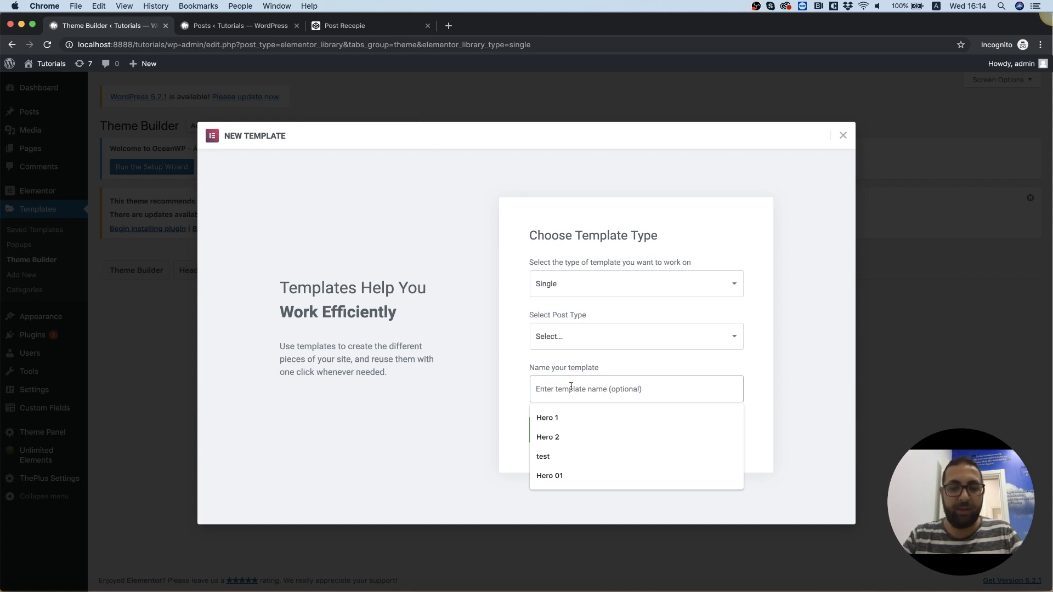
{"action": "type", "text": "Recipie"}
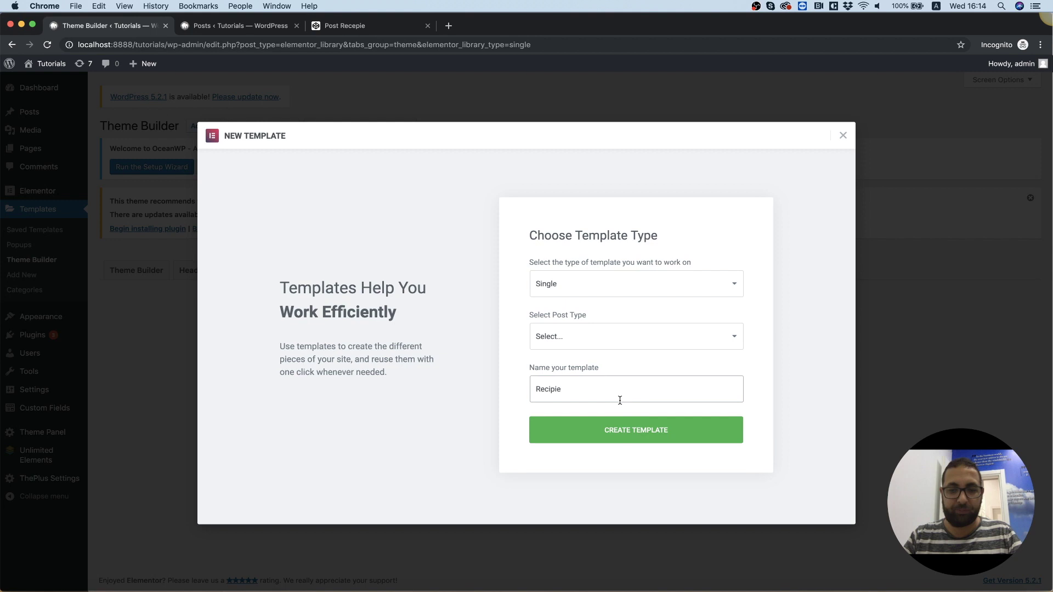
{"action": "left_click", "coordinate": [626, 429]}
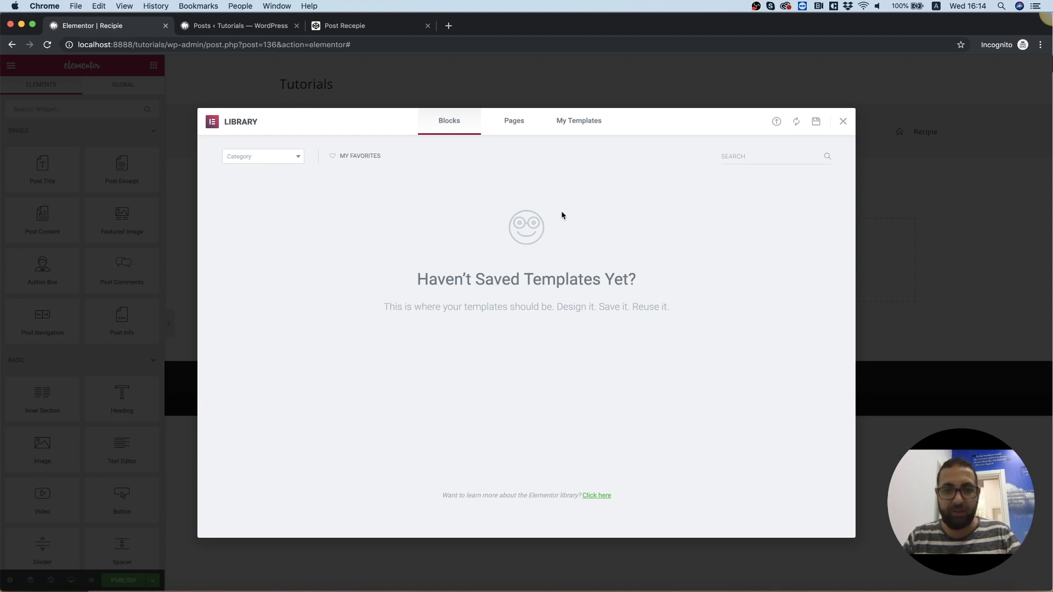
{"action": "left_click", "coordinate": [518, 122]}
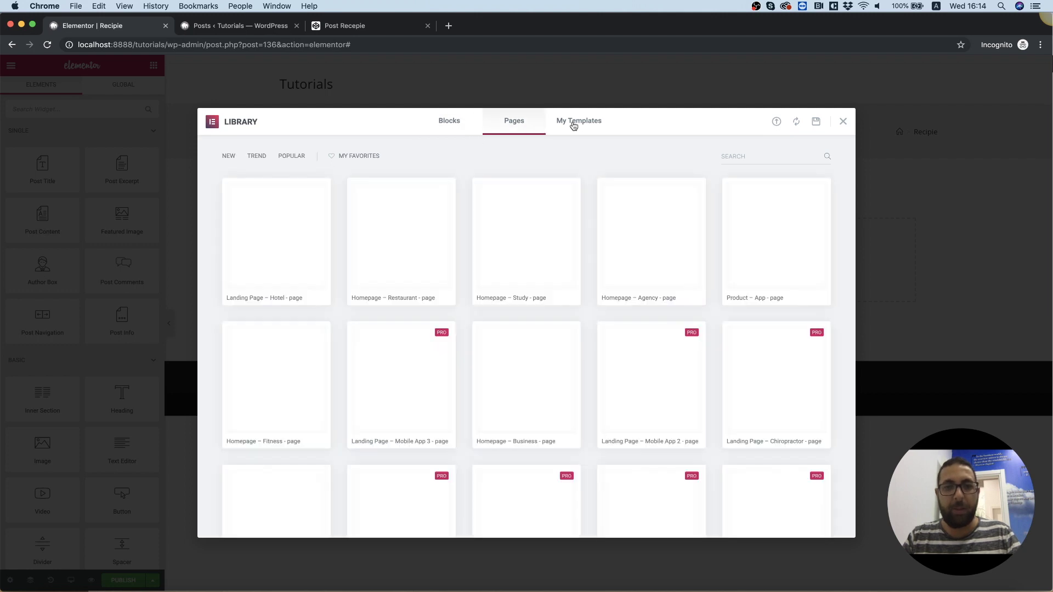
{"action": "left_click", "coordinate": [578, 122]}
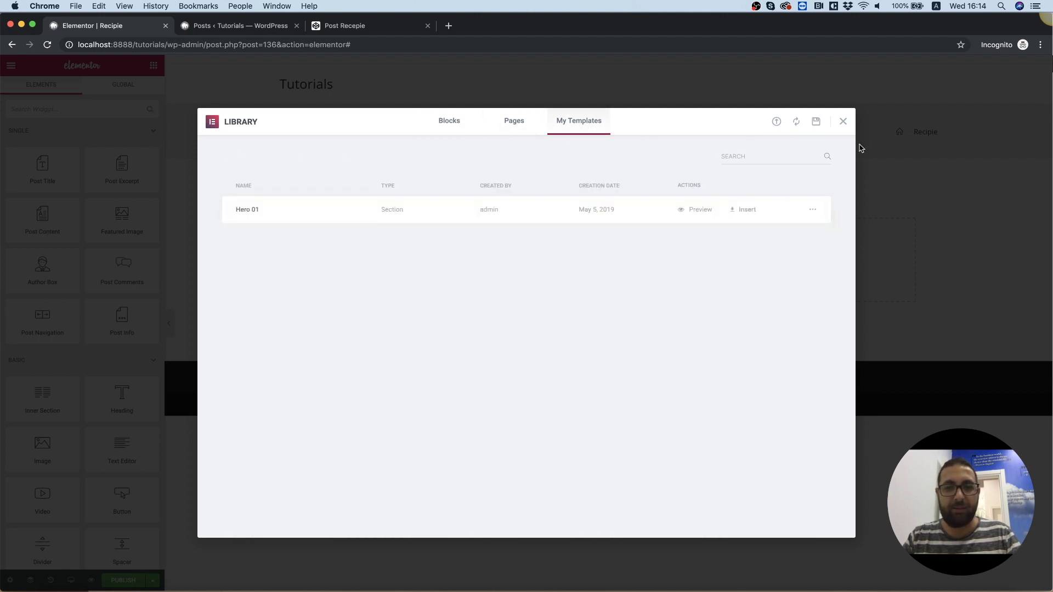
{"action": "left_click", "coordinate": [843, 121]}
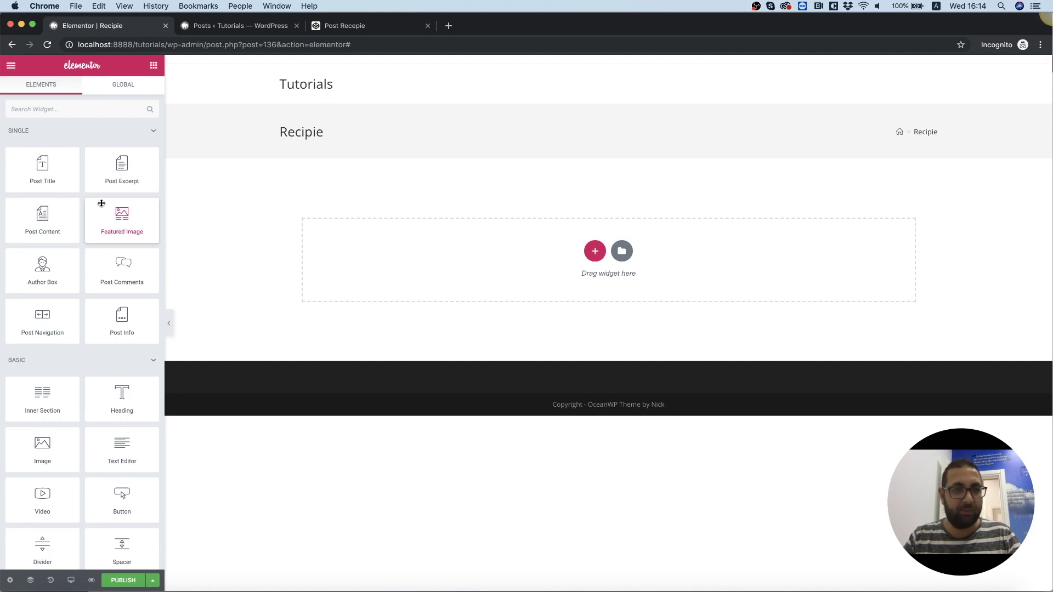
Step: Drag the Recipe Template widget from Post Templates onto the empty Recipie canvas
{"action": "scroll", "coordinate": [102, 203], "scroll_direction": "down", "scroll_amount": 20}
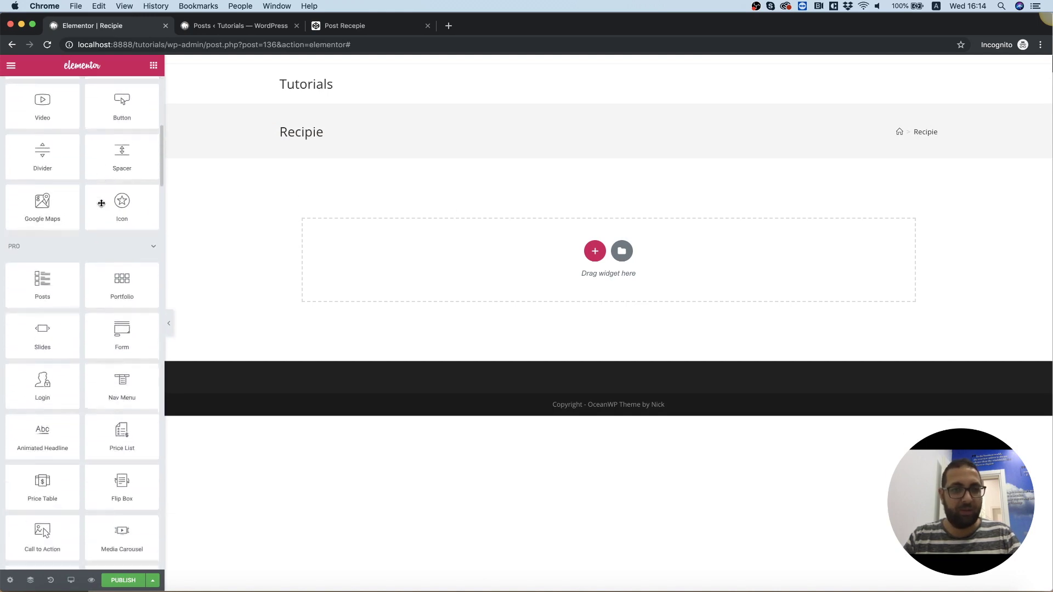
{"action": "scroll", "coordinate": [101, 203], "scroll_direction": "down", "scroll_amount": 20}
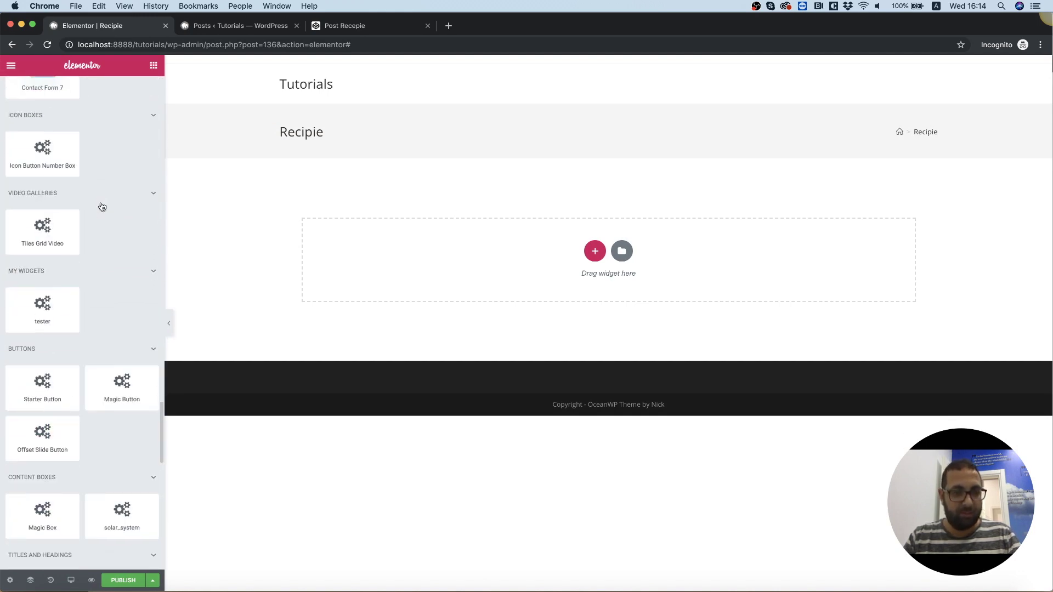
{"action": "scroll", "coordinate": [101, 205], "scroll_direction": "down", "scroll_amount": 3}
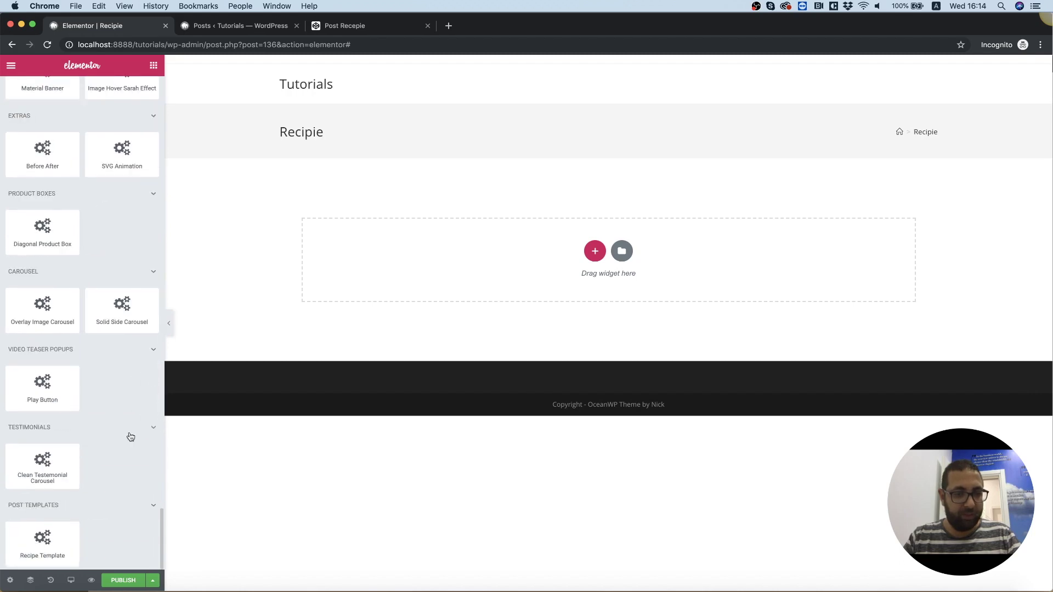
{"action": "left_click_drag", "start_coordinate": [43, 541], "coordinate": [640, 281]}
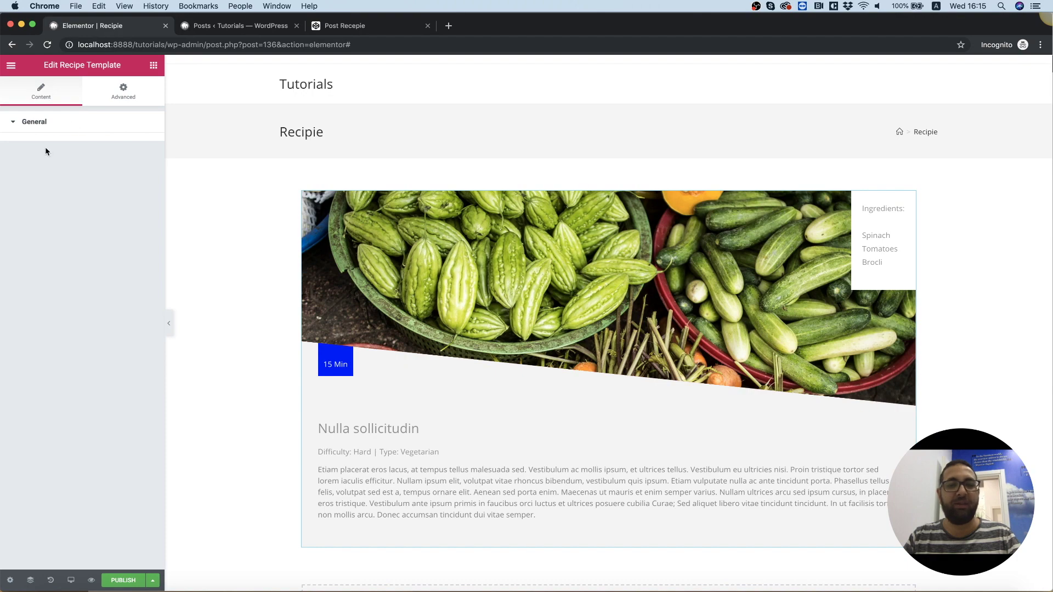
Step: Publish Recipie without conditions, then open the Recipe Template addon's attributes from the dashboard
{"action": "left_click", "coordinate": [114, 580]}
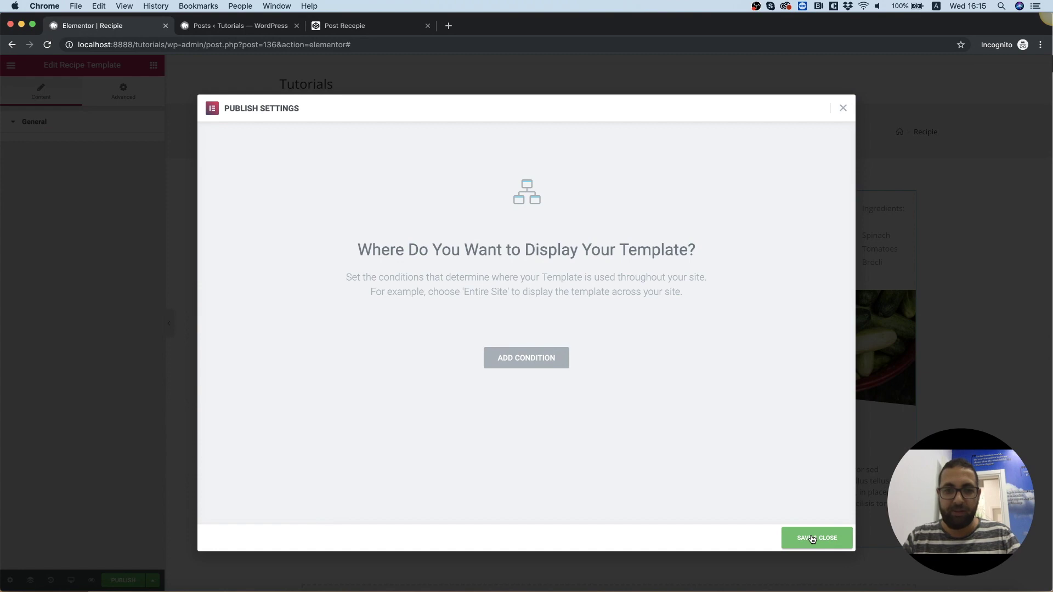
{"action": "left_click", "coordinate": [812, 539]}
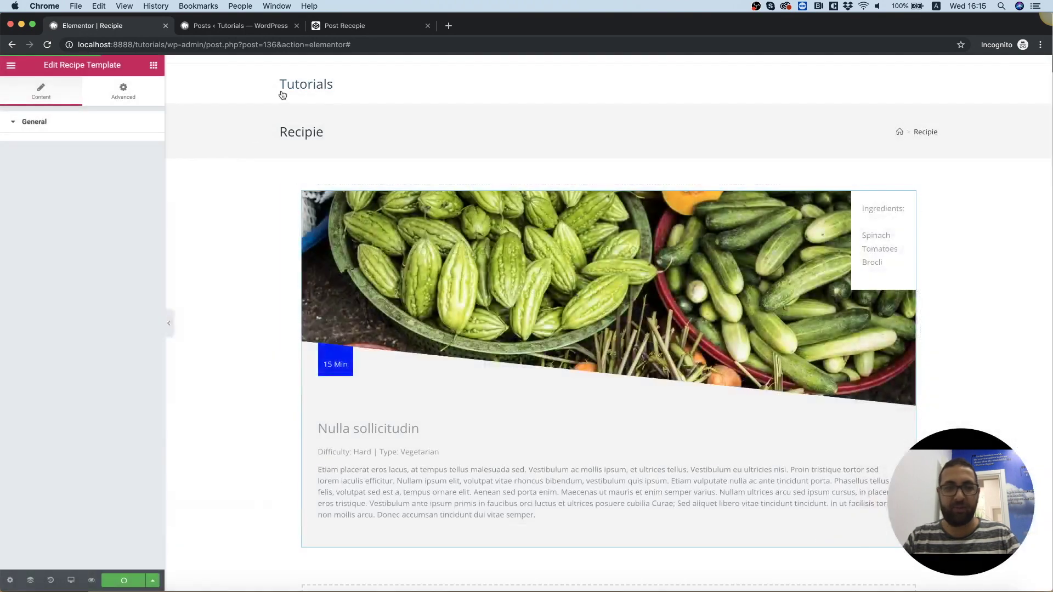
{"action": "left_click", "coordinate": [11, 65]}
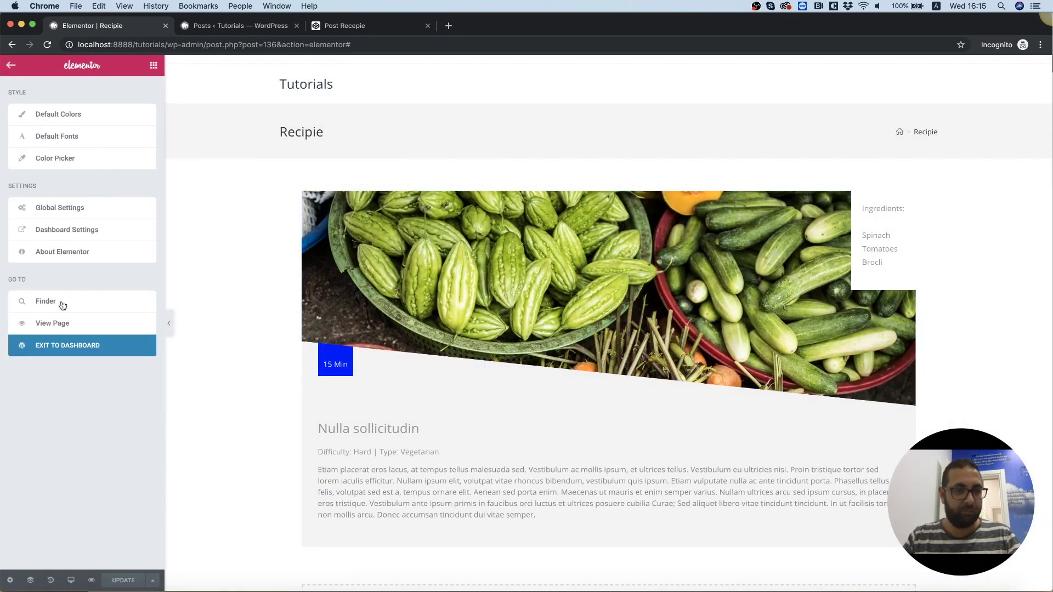
{"action": "left_click", "coordinate": [56, 346]}
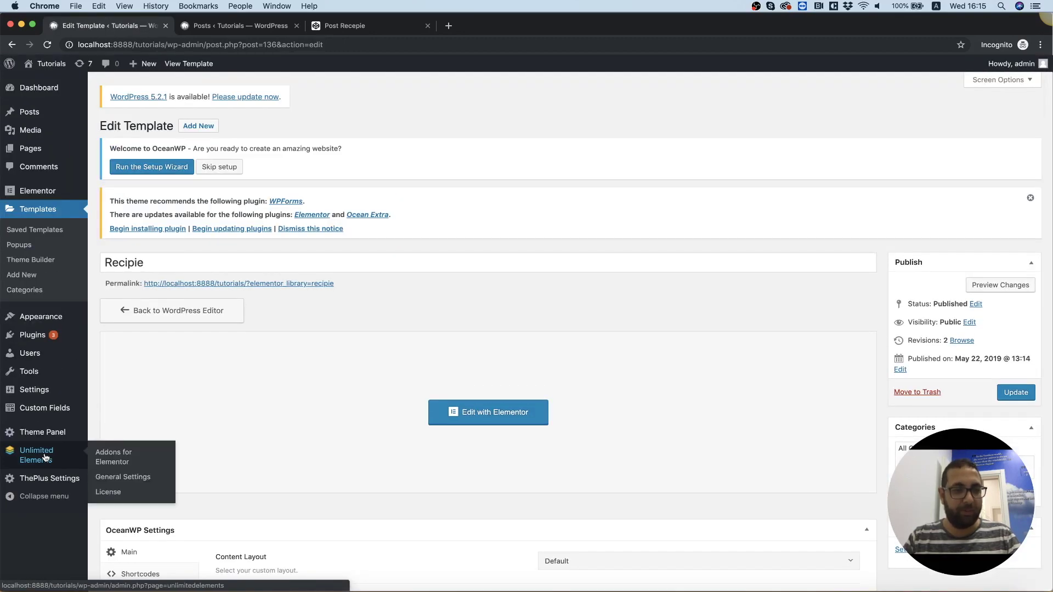
{"action": "left_click", "coordinate": [45, 457]}
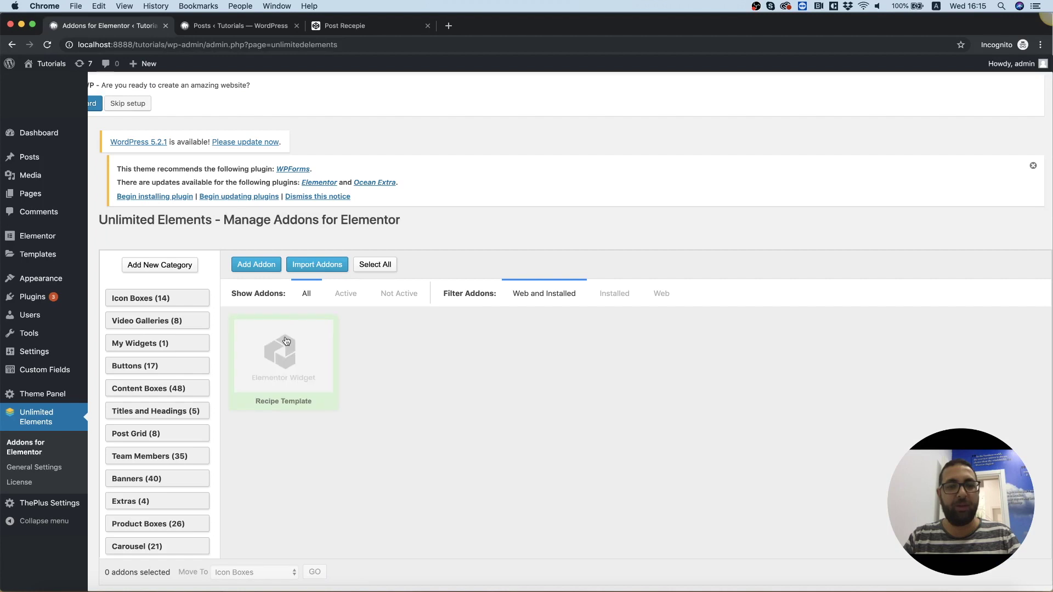
{"action": "double_click", "coordinate": [286, 340]}
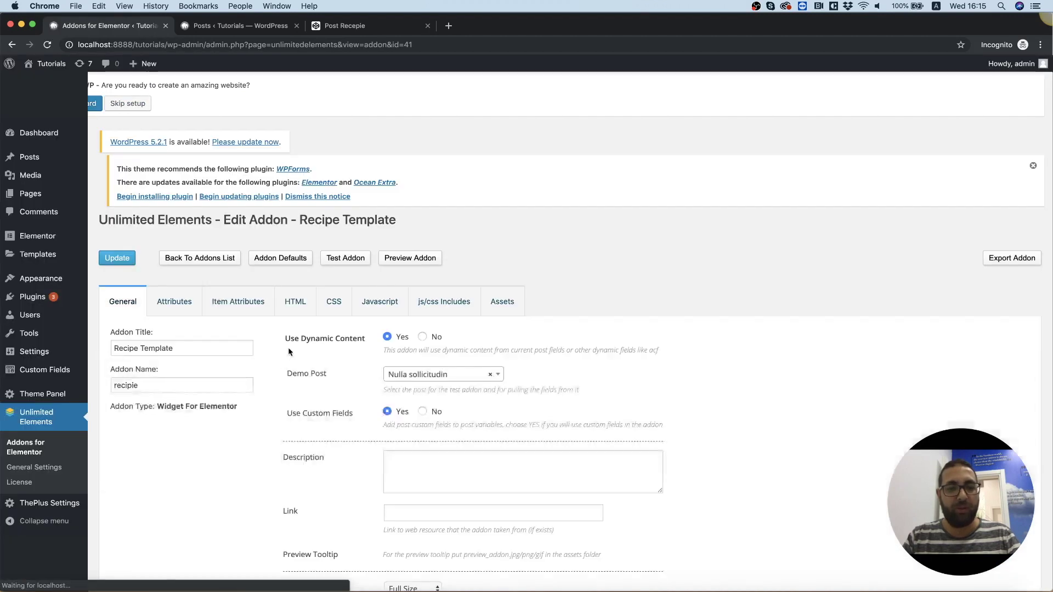
{"action": "left_click", "coordinate": [182, 311]}
Step: Add a Color Picker attribute titled Color, named color, defaulting to #ff0000
{"action": "left_click", "coordinate": [144, 373]}
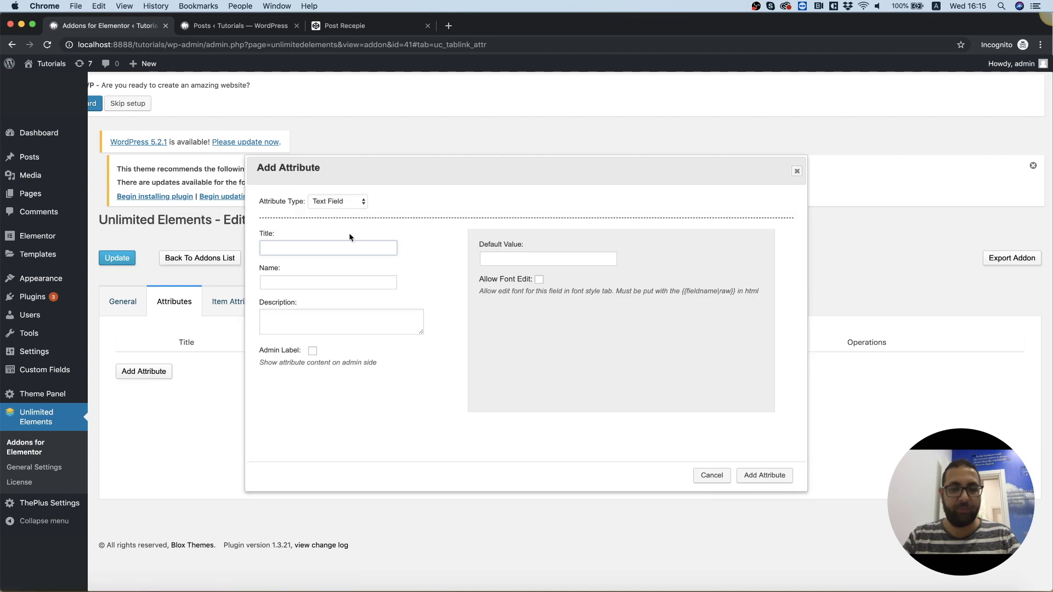
{"action": "type", "text": "Color"}
{"action": "key", "text": "Tab"}
{"action": "type", "text": "co"}
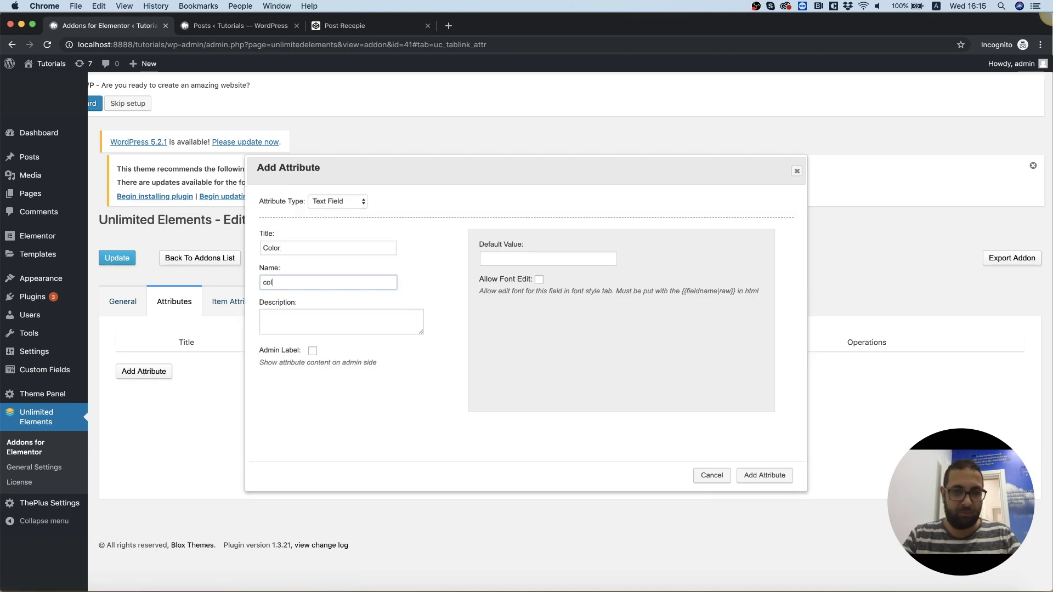
{"action": "left_click", "coordinate": [325, 202]}
{"action": "type", "text": "co"}
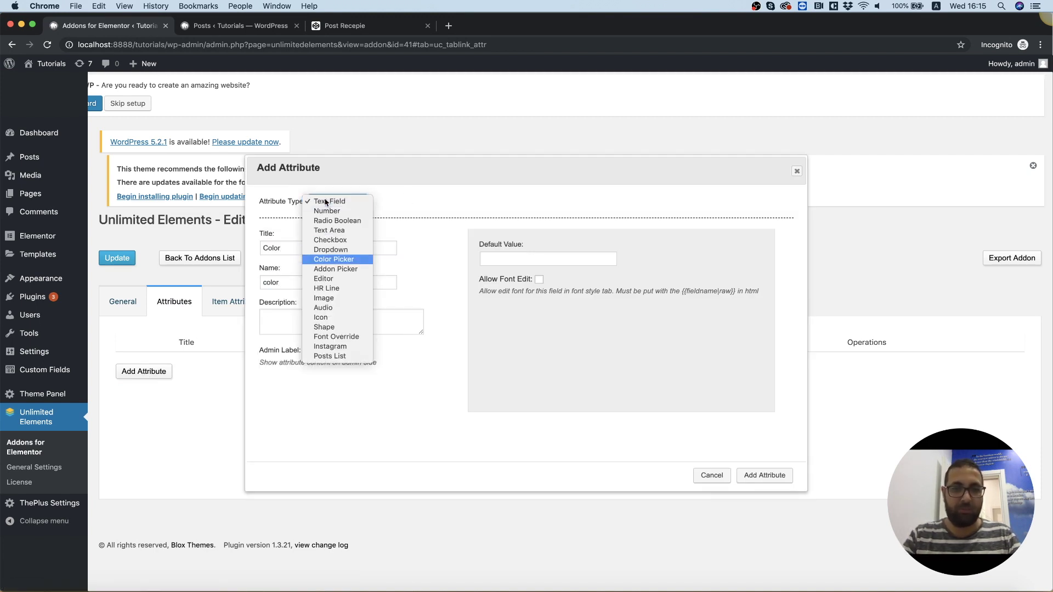
{"action": "key", "text": "Return"}
{"action": "left_click", "coordinate": [550, 262]}
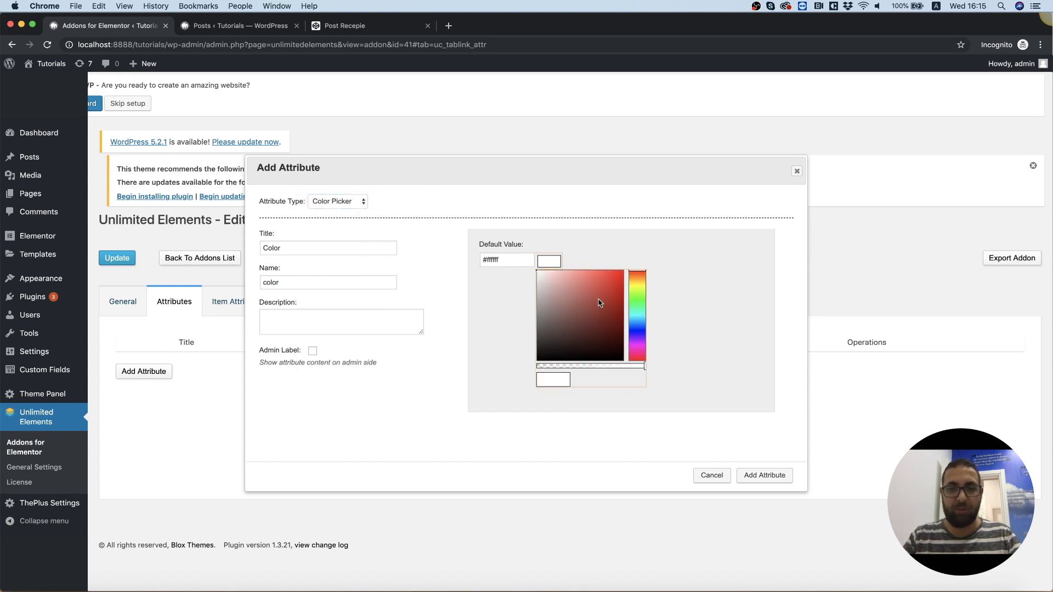
{"action": "left_click", "coordinate": [622, 281]}
{"action": "left_click_drag", "start_coordinate": [630, 282], "coordinate": [650, 264]}
{"action": "left_click", "coordinate": [764, 475]}
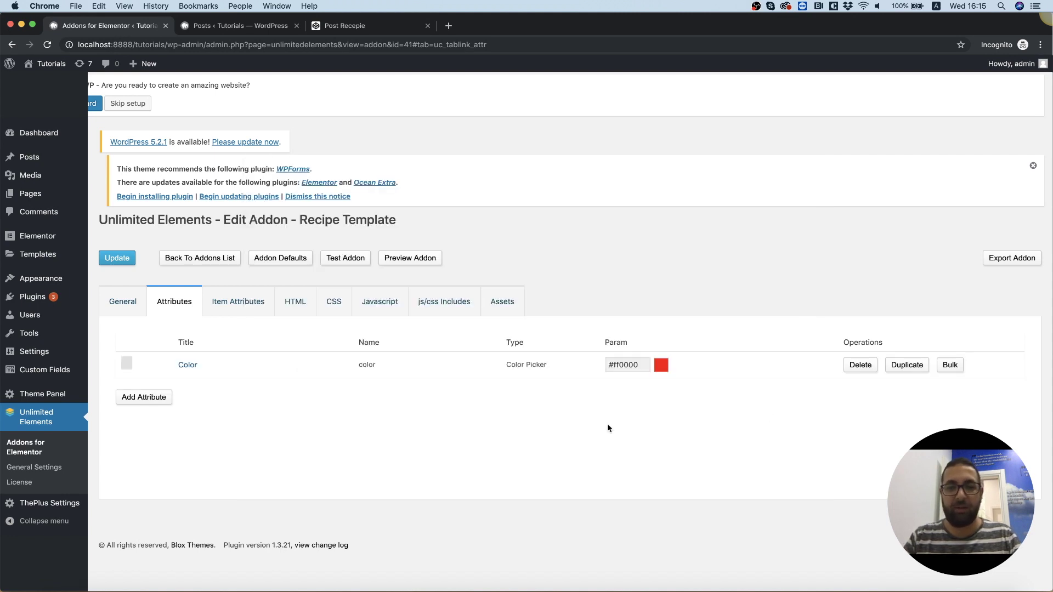
Step: Change the .subtitle background from blue to {{color}} in the CSS and save the addon
{"action": "left_click", "coordinate": [333, 303]}
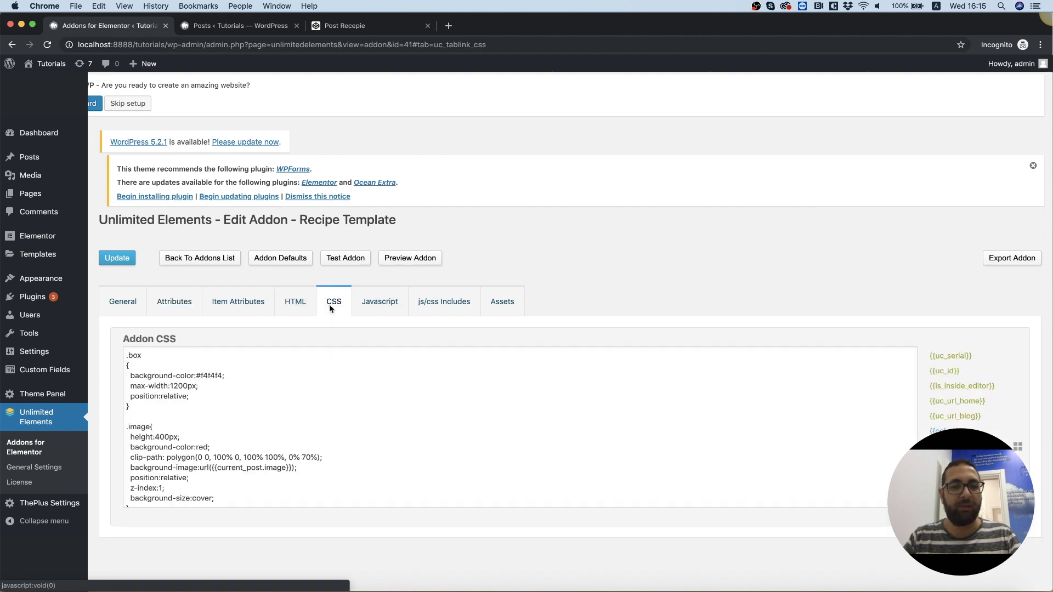
{"action": "scroll", "coordinate": [250, 411], "scroll_direction": "down", "scroll_amount": 5}
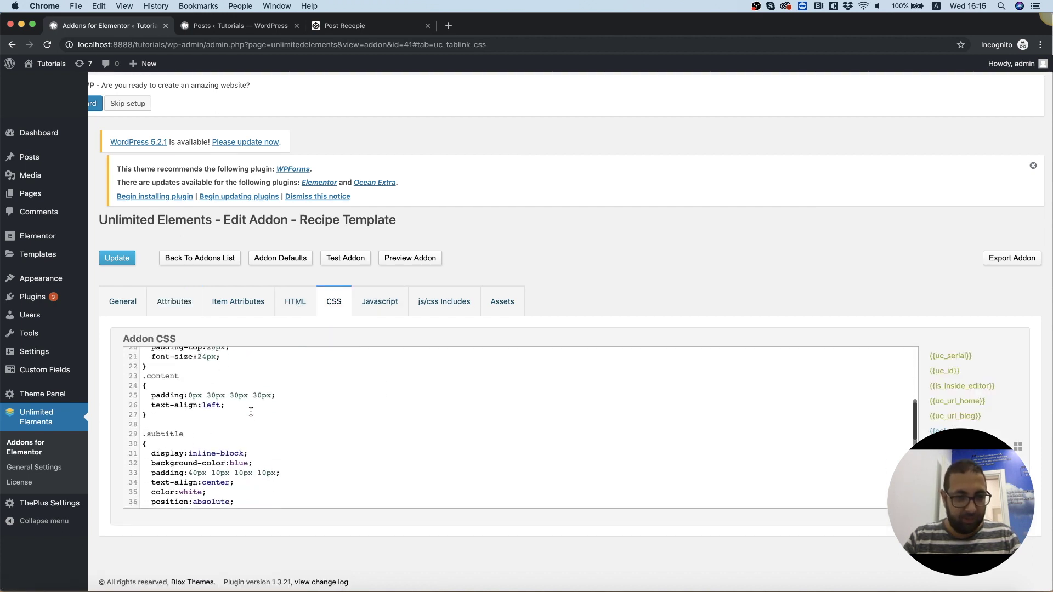
{"action": "scroll", "coordinate": [247, 412], "scroll_direction": "down", "scroll_amount": 1}
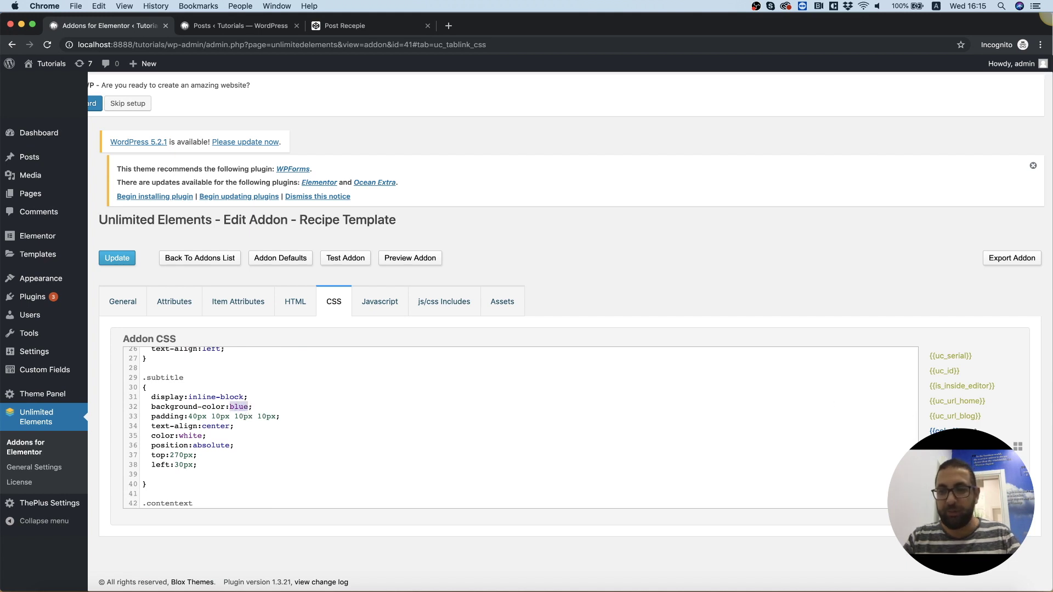
{"action": "type", "text": "{{color}}"}
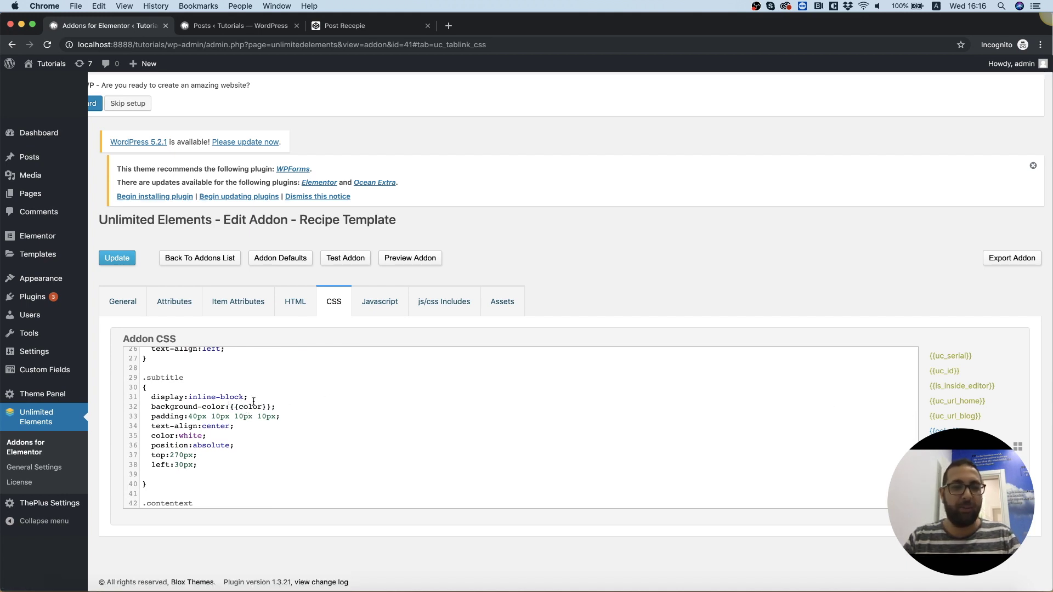
{"action": "left_click", "coordinate": [122, 261]}
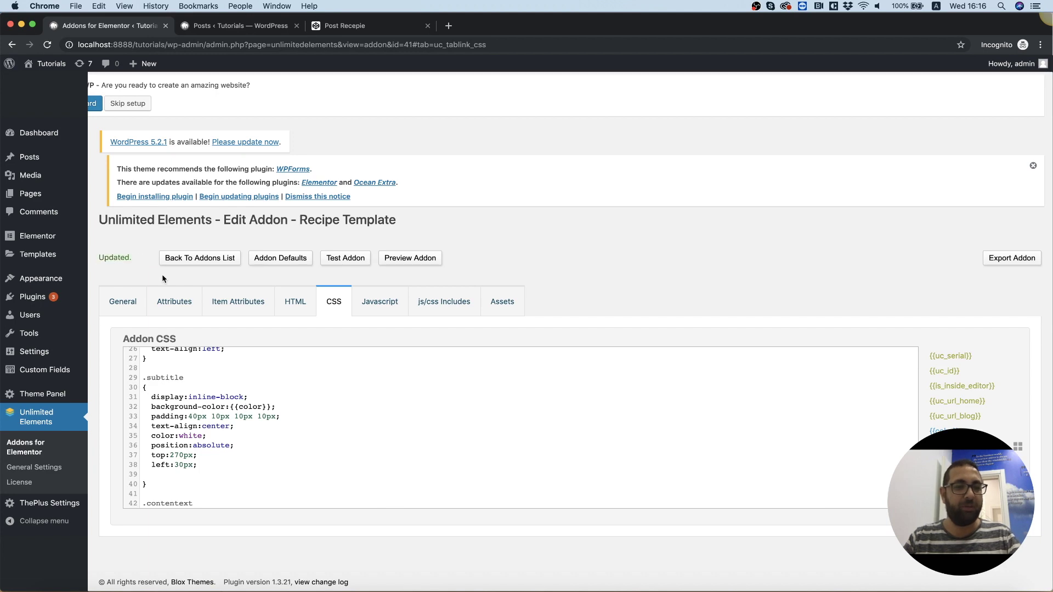
{"action": "mouse_move", "coordinate": [67, 256]}
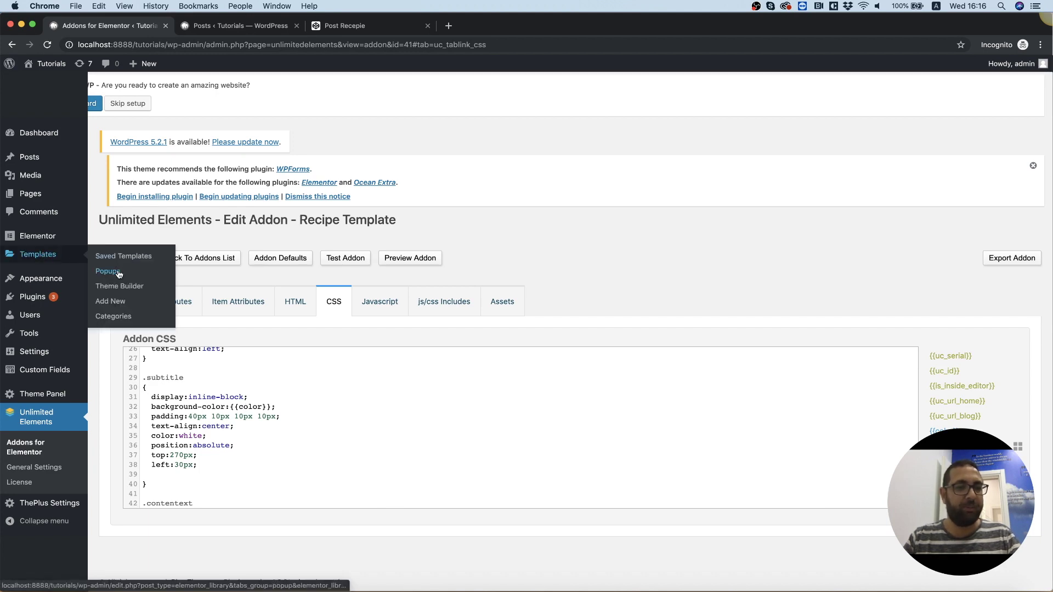
{"action": "left_click", "coordinate": [124, 288]}
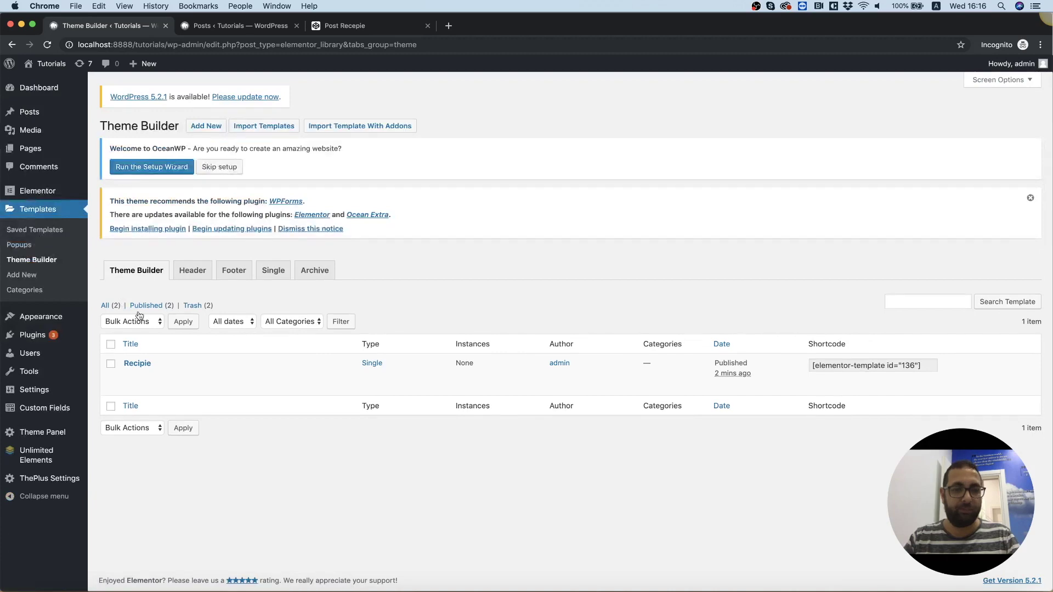
Step: Edit Recipie in Elementor and set the recipe widget's Color to green #61ce70
{"action": "left_click", "coordinate": [131, 376]}
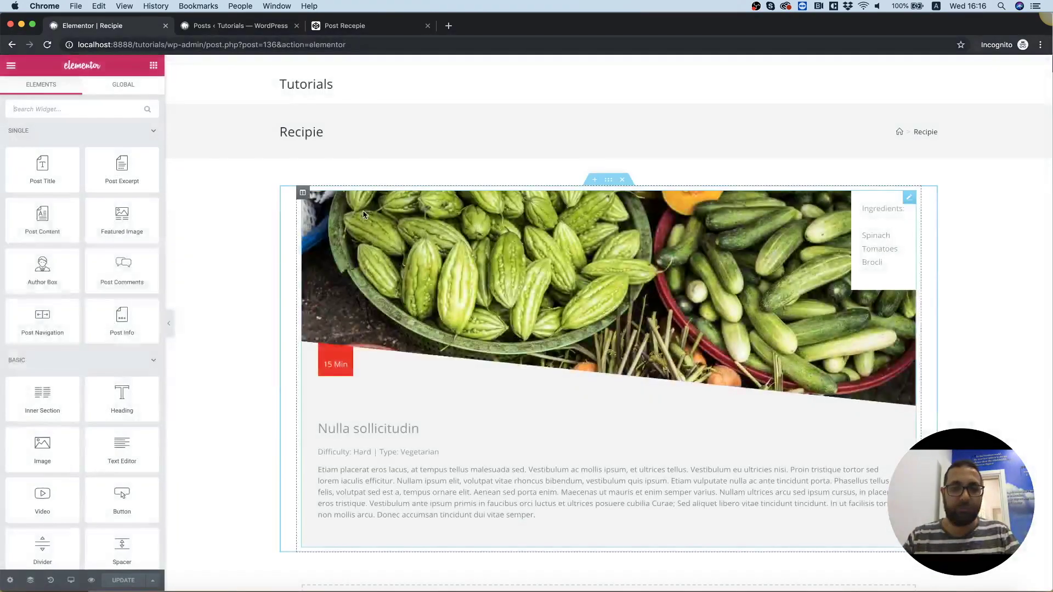
{"action": "left_click", "coordinate": [424, 364]}
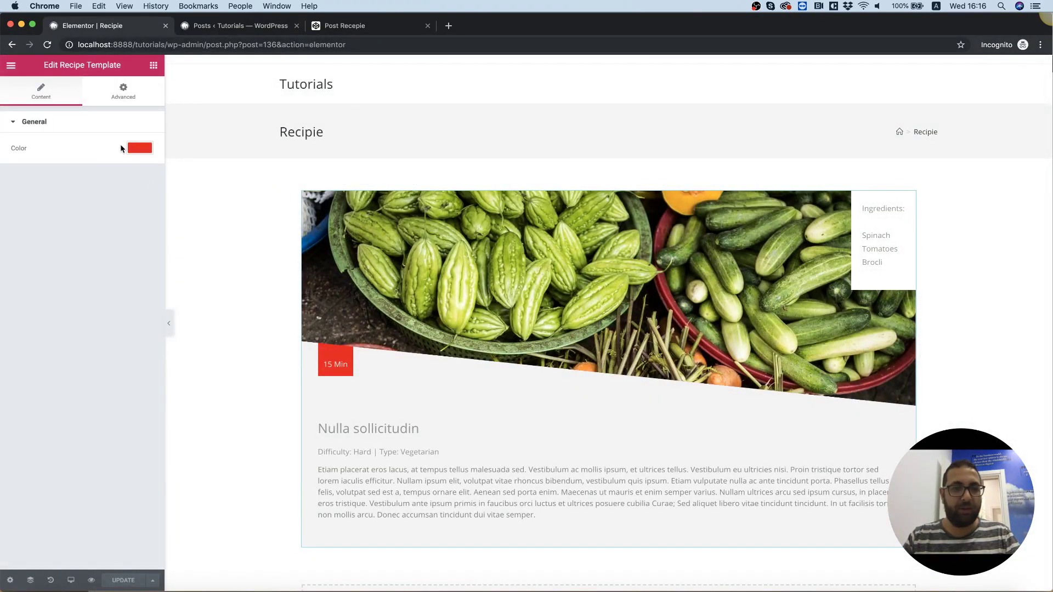
{"action": "left_click", "coordinate": [140, 148]}
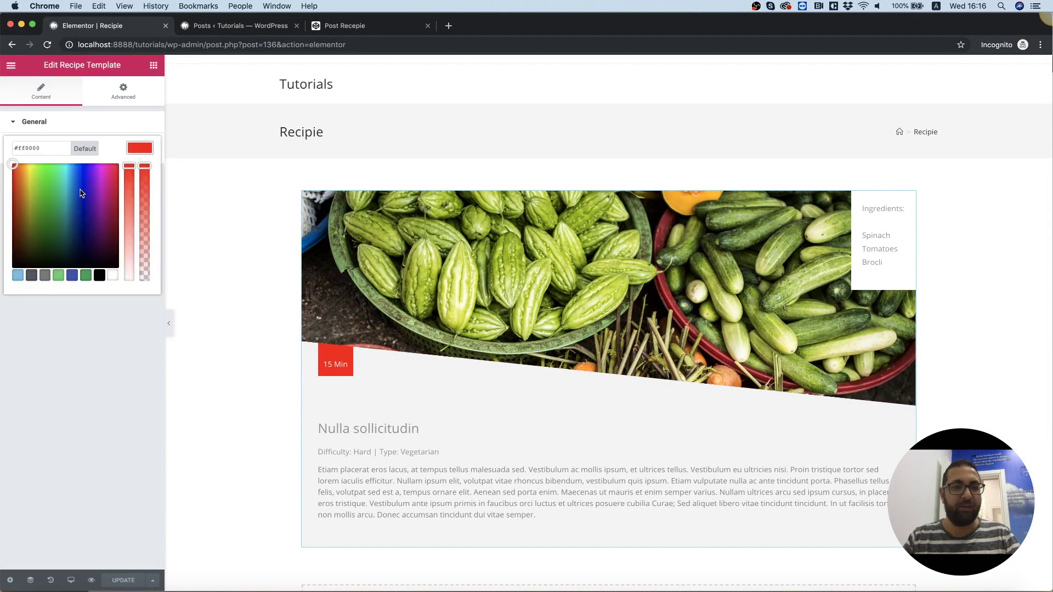
{"action": "left_click", "coordinate": [58, 276]}
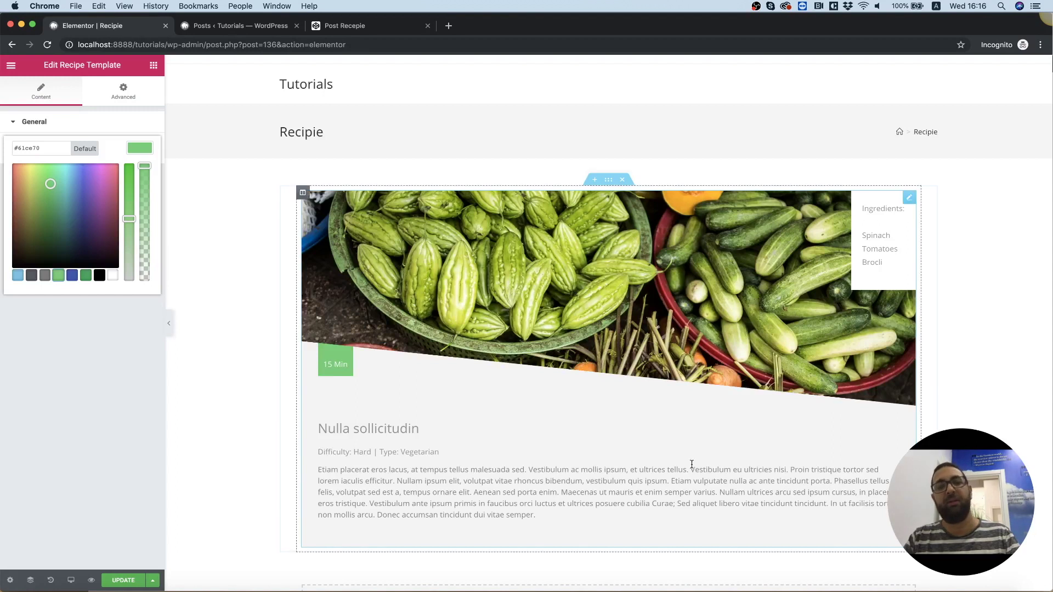